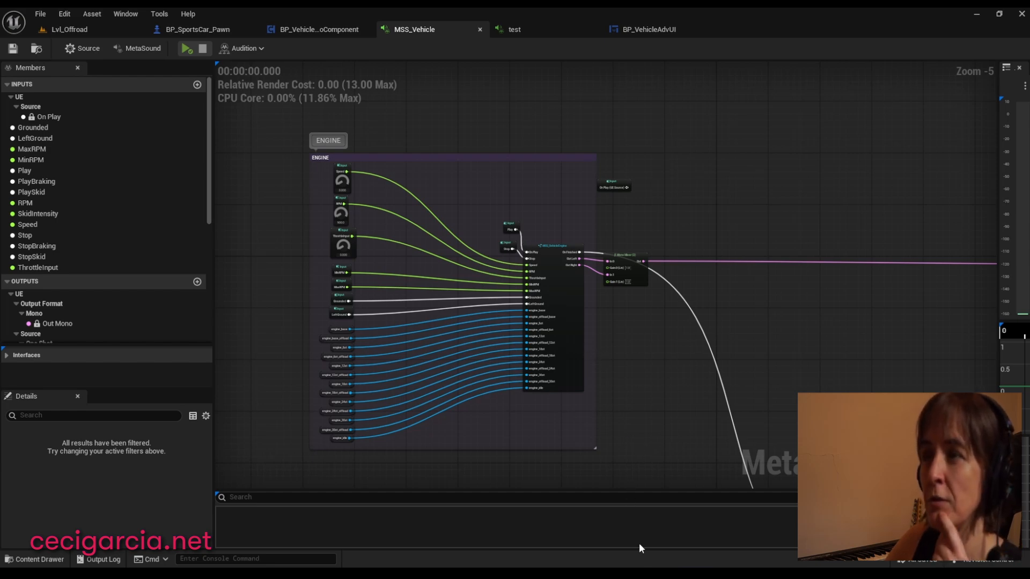
Consult the RPM.png wave asset range diagram and open the MSS_VehicleEngine patch from the MSS_Vehicle graph
key(alt+Tab)
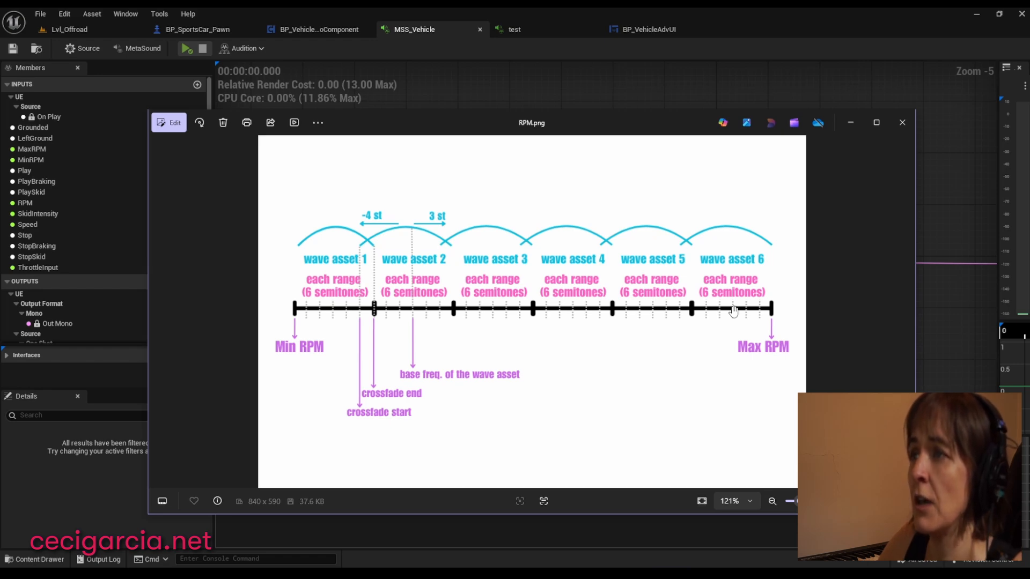
click(426, 28)
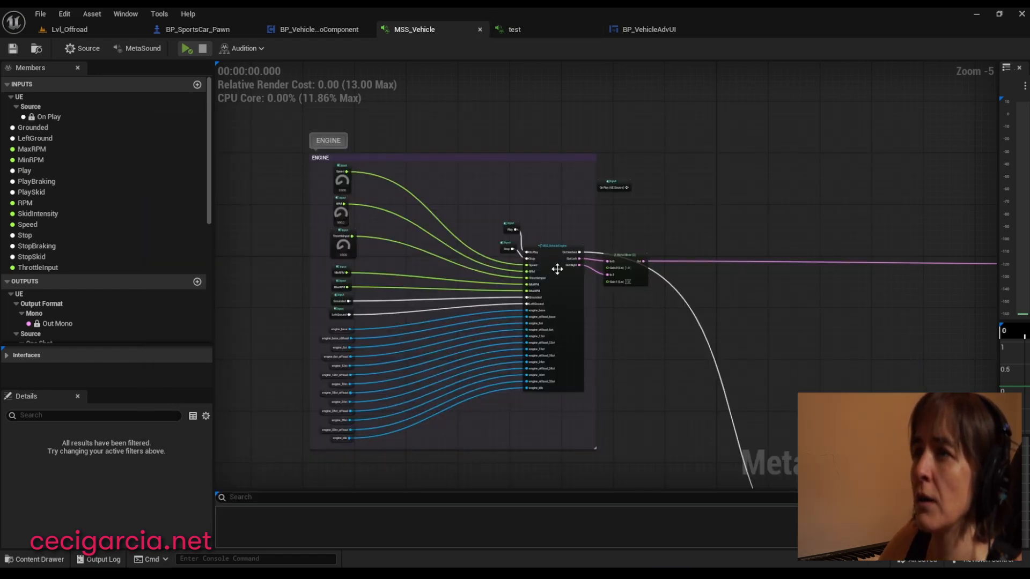
scroll(550, 260, up, 3)
click(546, 247)
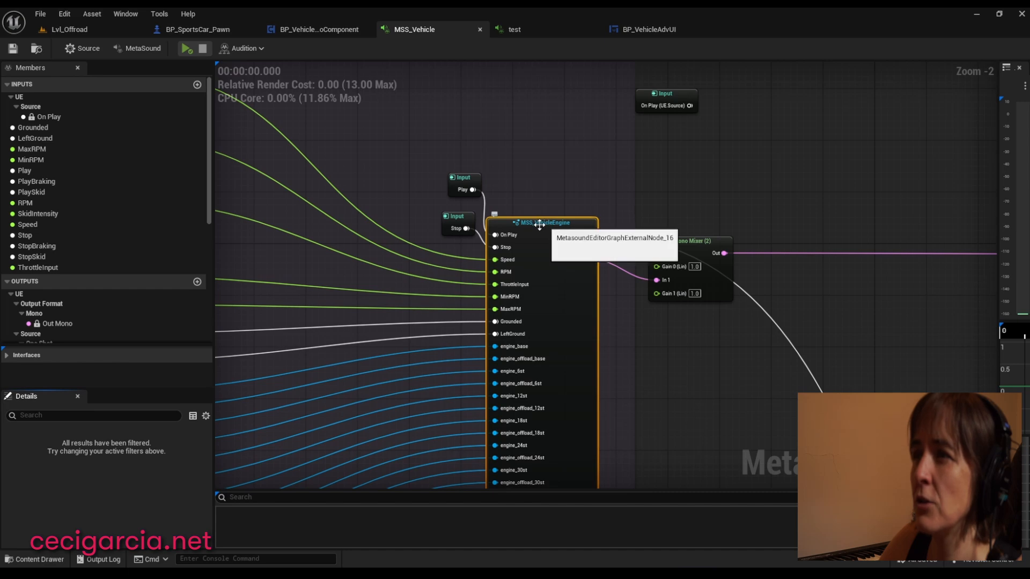
double_click(543, 224)
Examine the section that sets up the crossfade values from the minimum and maximum RPM
scroll(487, 188, up, 5)
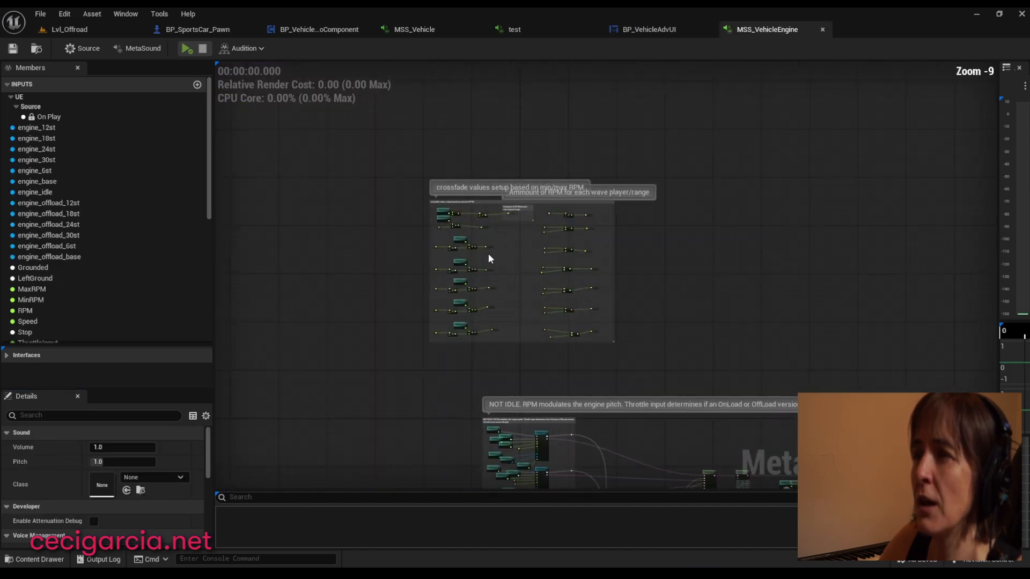
scroll(529, 248, up, 3)
scroll(529, 255, down, 2)
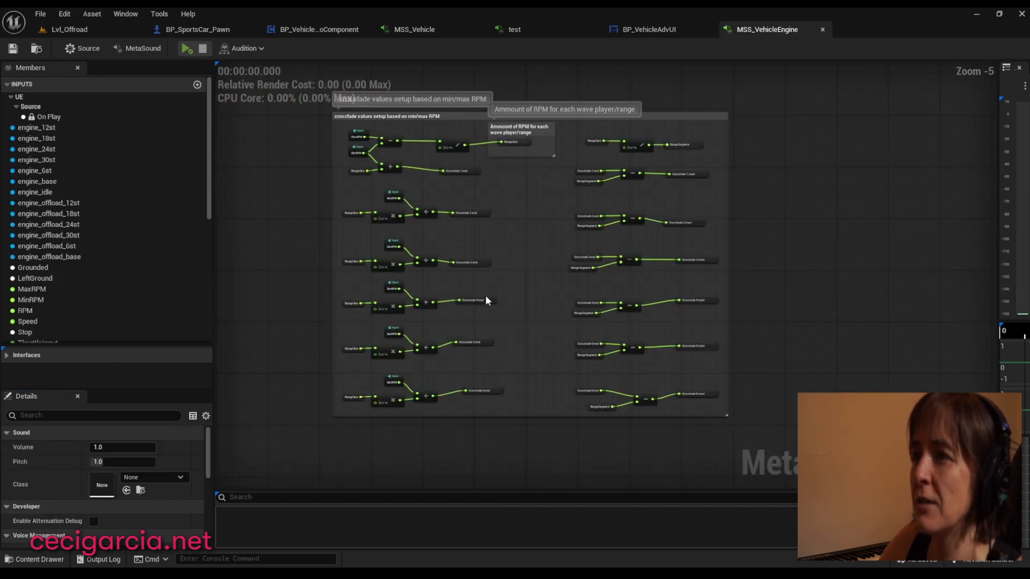
scroll(574, 346, up, 1)
scroll(728, 352, down, 3)
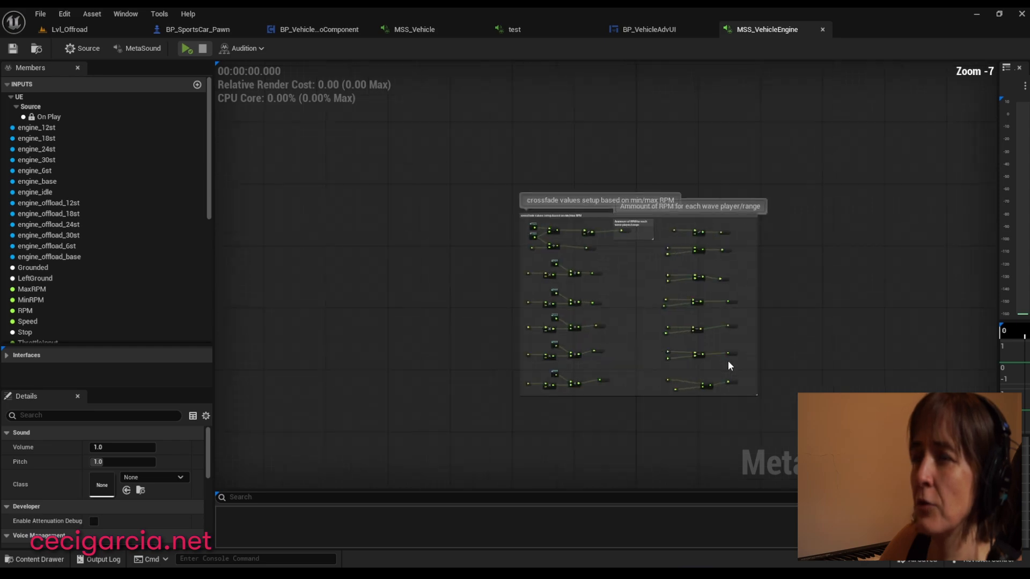
Examine the NOT IDLE section with its stack of MS_PlayPitchRange nodes and their connections to the mixer
right_drag(746, 427, 643, 206)
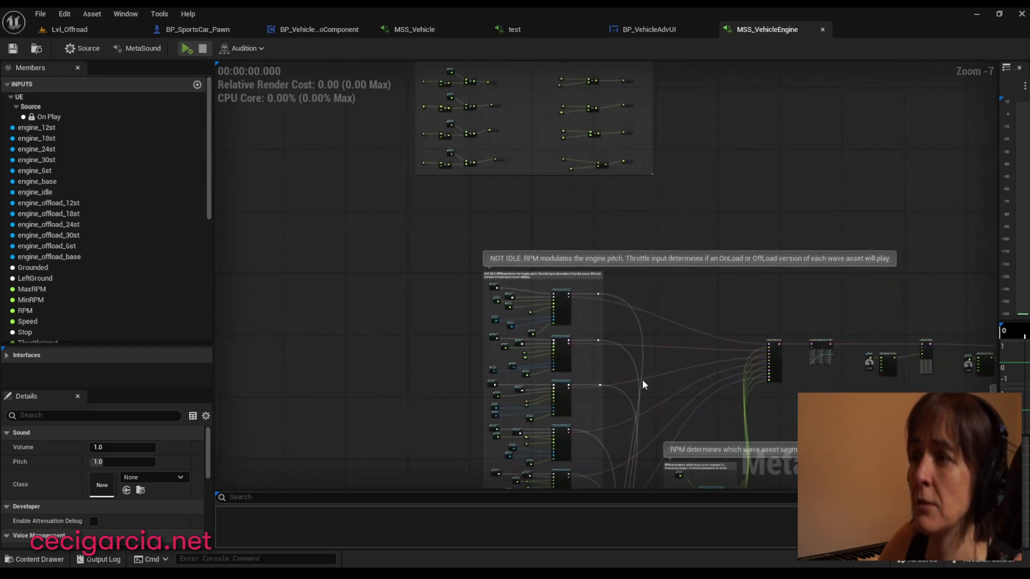
scroll(642, 379, up, 2)
right_drag(570, 368, 594, 288)
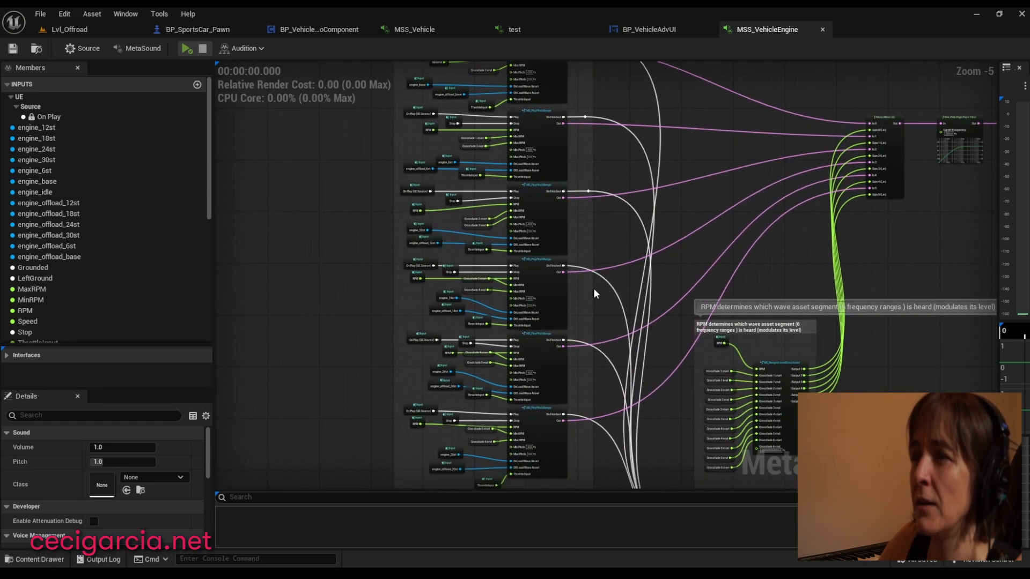
scroll(593, 288, down, 2)
scroll(523, 266, up, 2)
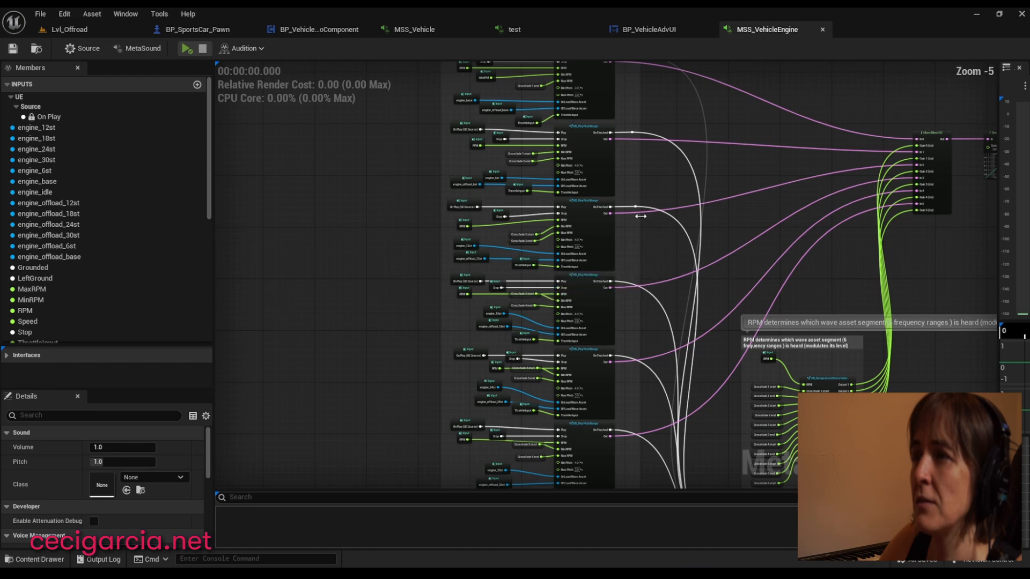
right_drag(641, 216, 599, 192)
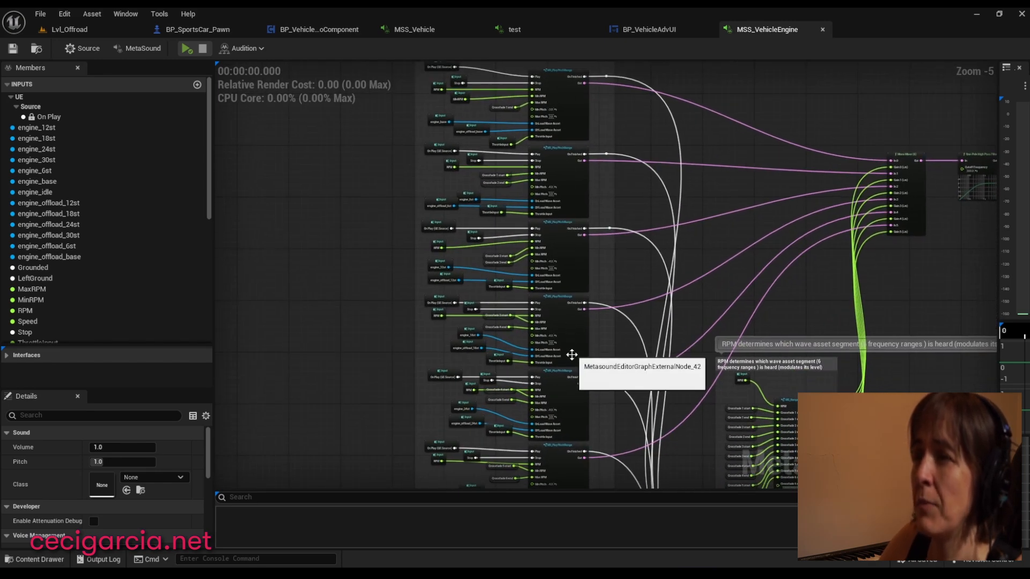
right_drag(606, 378, 608, 357)
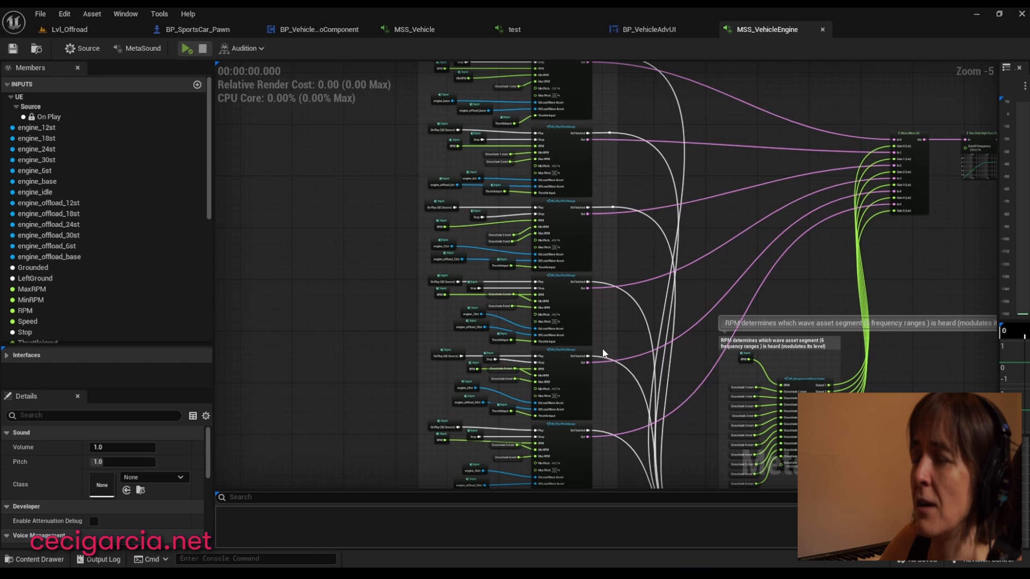
right_drag(630, 398, 607, 297)
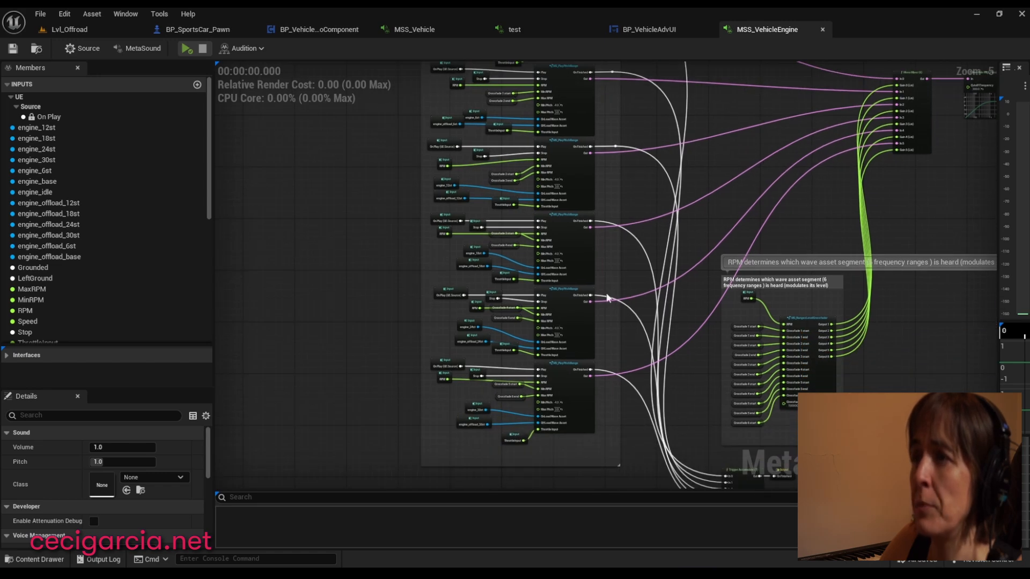
right_drag(572, 139, 647, 356)
Inspect the engine_base and engine_offload_base wave asset inputs of the first MS_PlayPitchRange node
scroll(529, 230, up, 6)
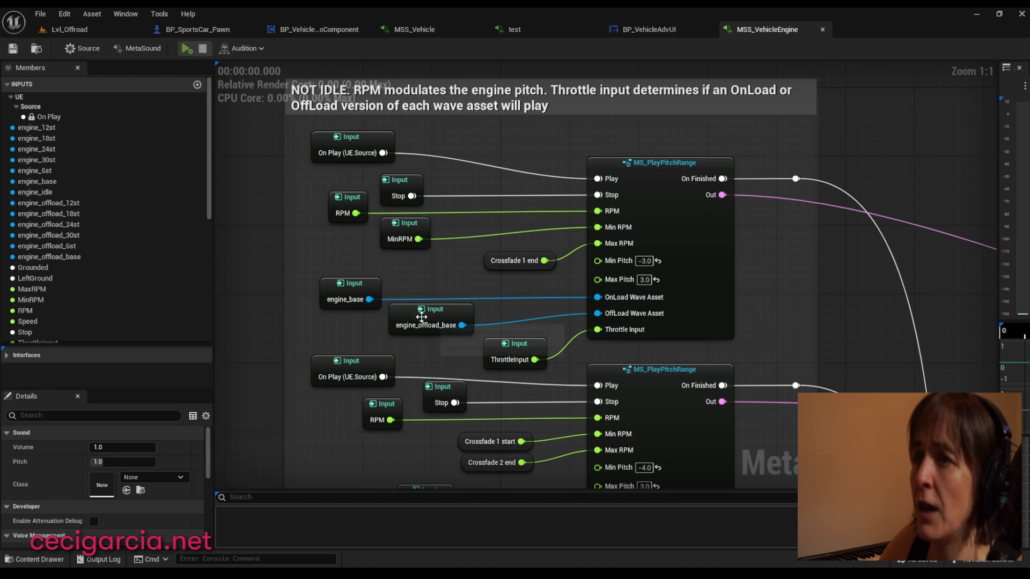
click(445, 315)
click(349, 287)
click(425, 309)
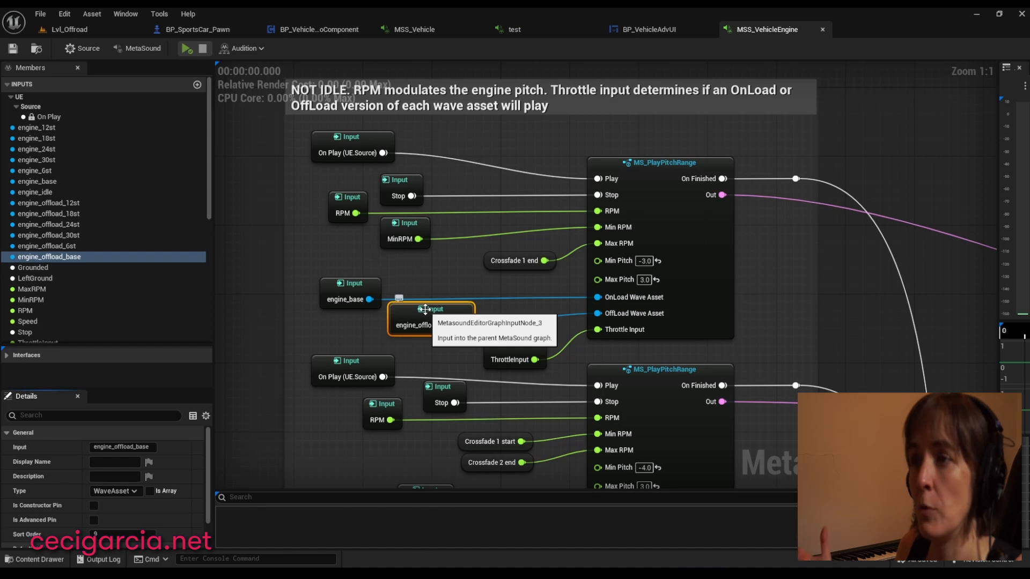
scroll(697, 293, down, 1)
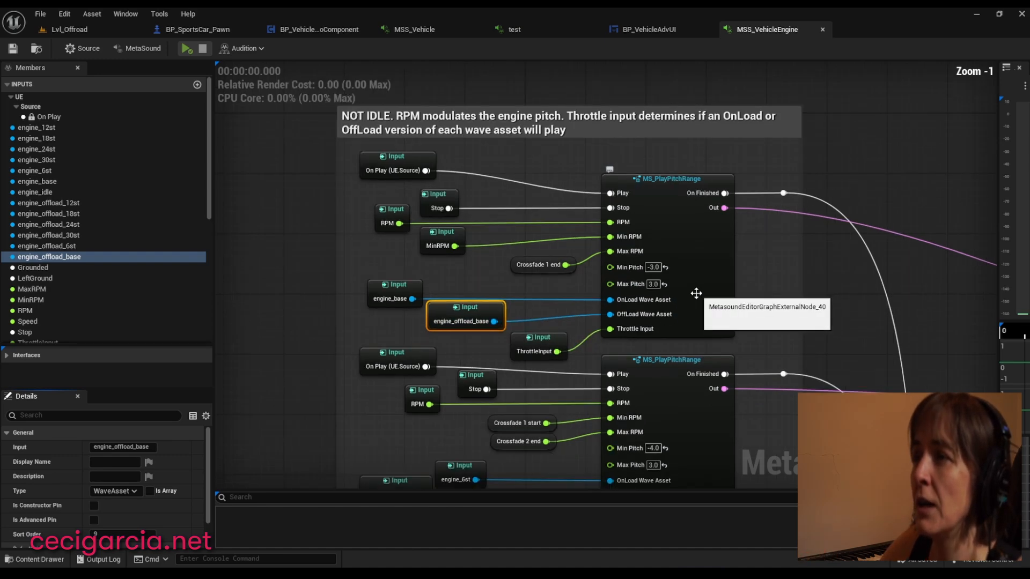
Survey the remaining MS_PlayPitchRange nodes down to the end of the NOT IDLE section
scroll(697, 280, down, 4)
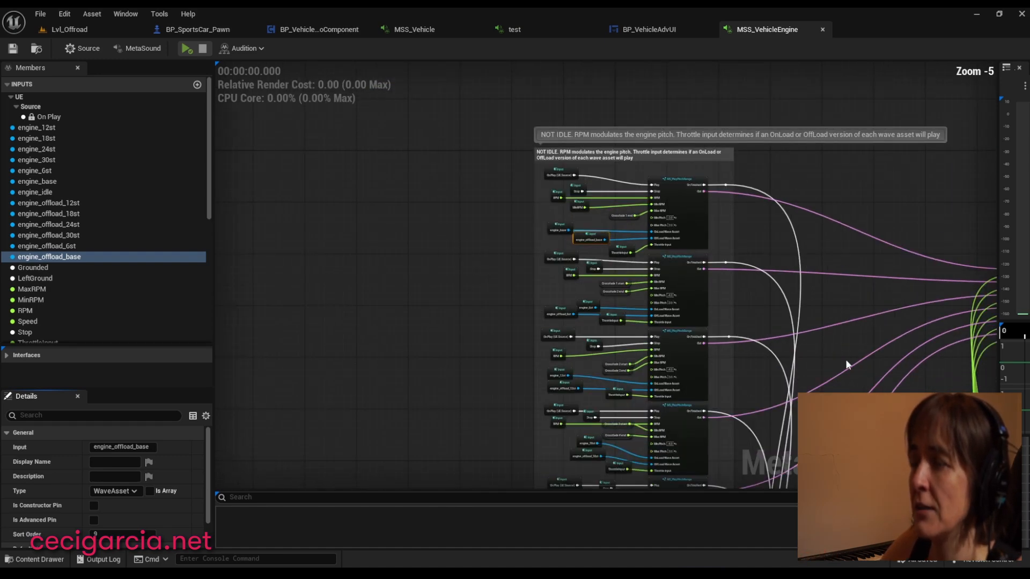
right_drag(845, 358, 752, 282)
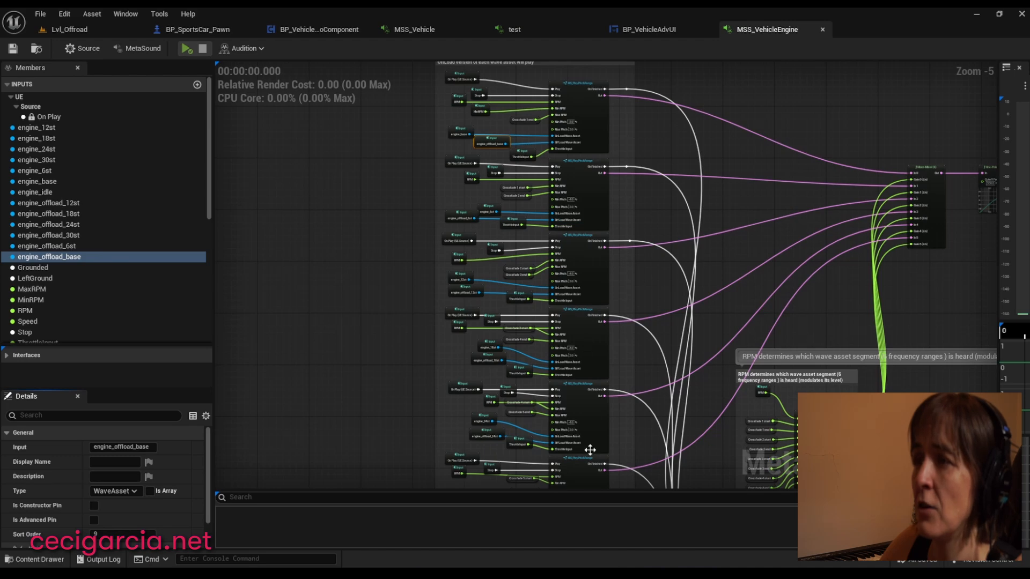
right_drag(591, 451, 647, 346)
right_drag(655, 309, 633, 284)
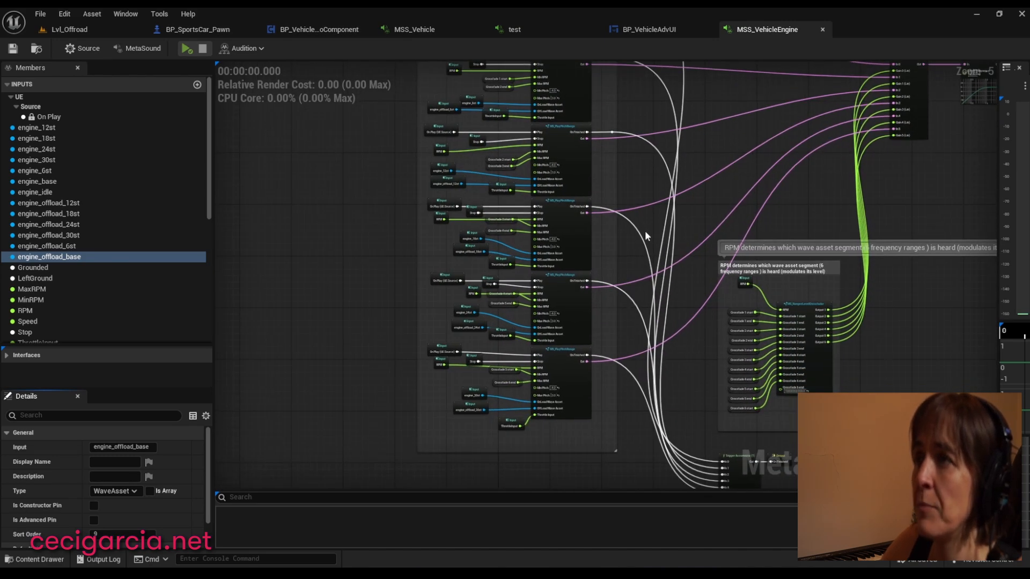
right_drag(645, 232, 647, 301)
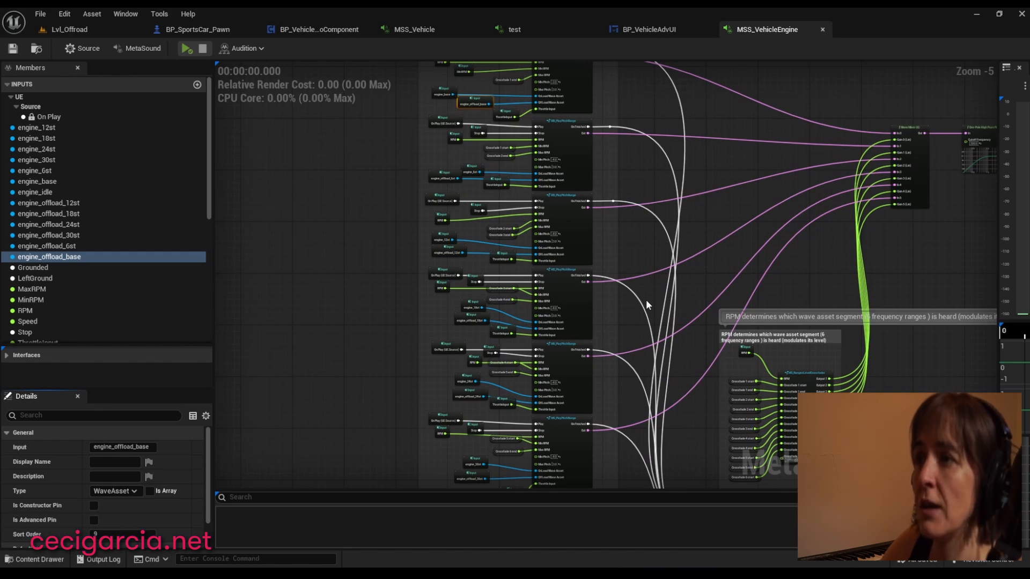
Examine the MS_RangesLevelCrossfader node, including its RPM and crossfade start and end inputs
right_drag(796, 396, 648, 294)
scroll(639, 299, up, 2)
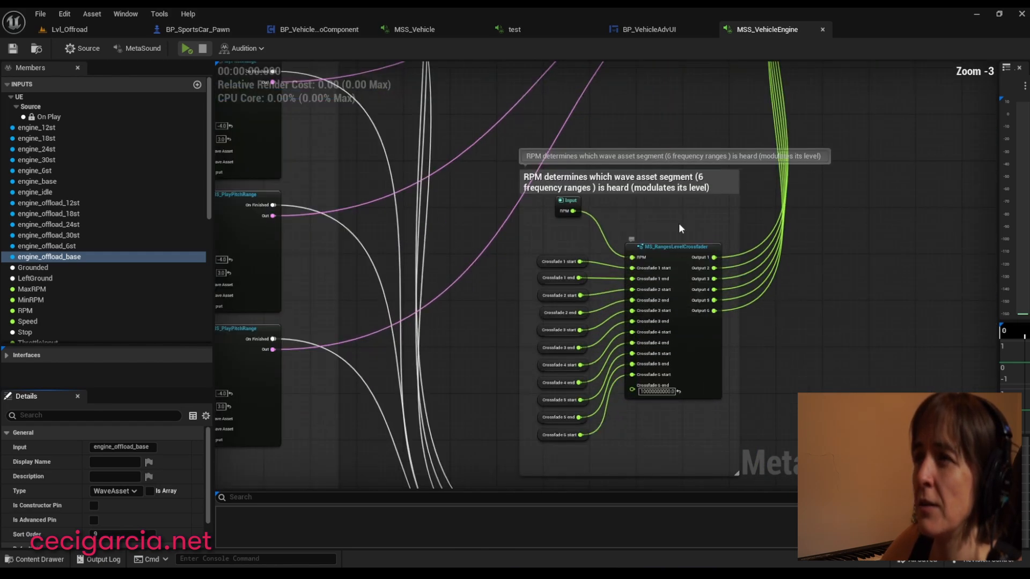
scroll(665, 342, up, 2)
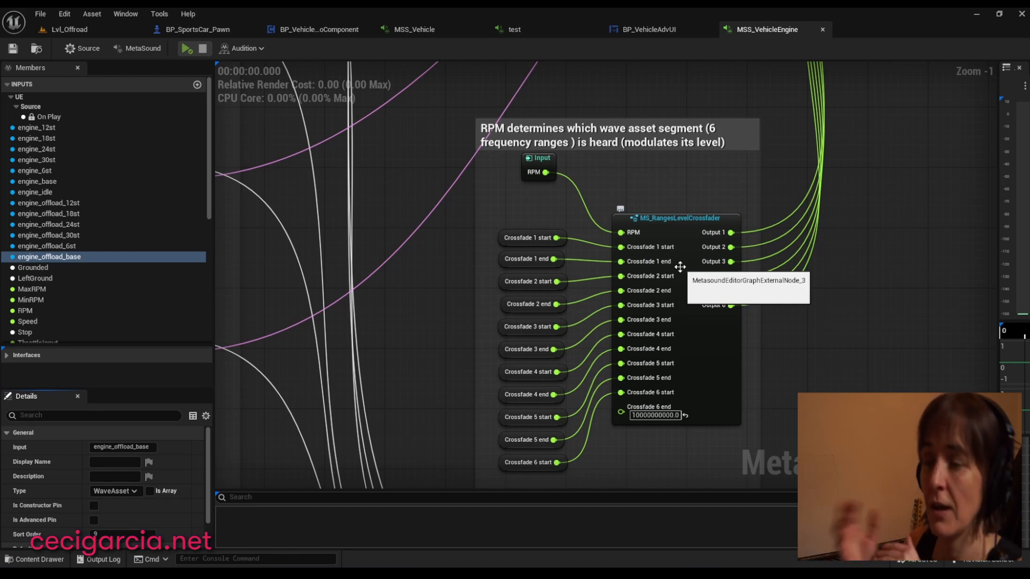
scroll(680, 267, down, 4)
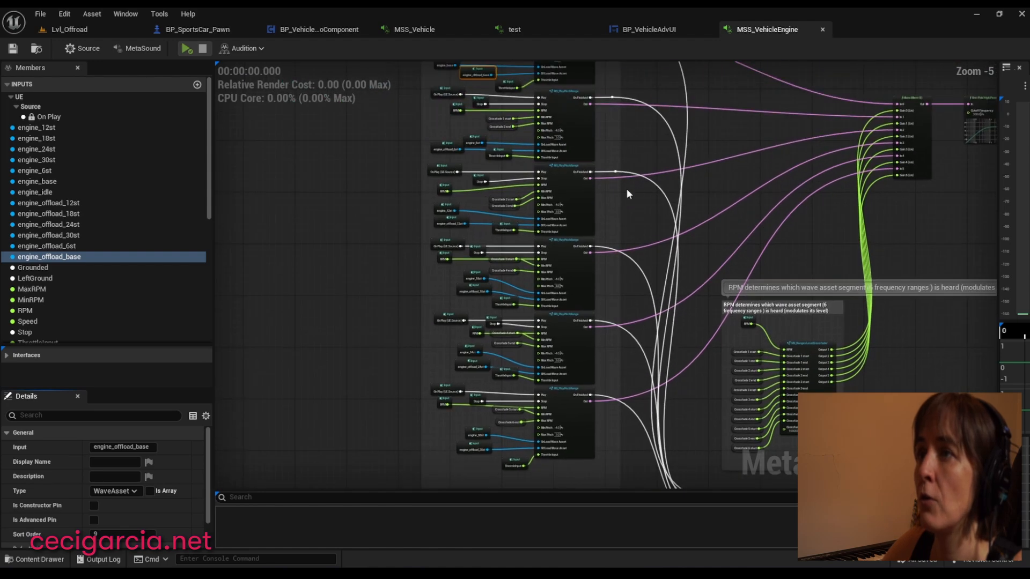
Open the first MS_PlayPitchRange node's own graph for a brief look and return to MSS_VehicleEngine
scroll(680, 167, up, 3)
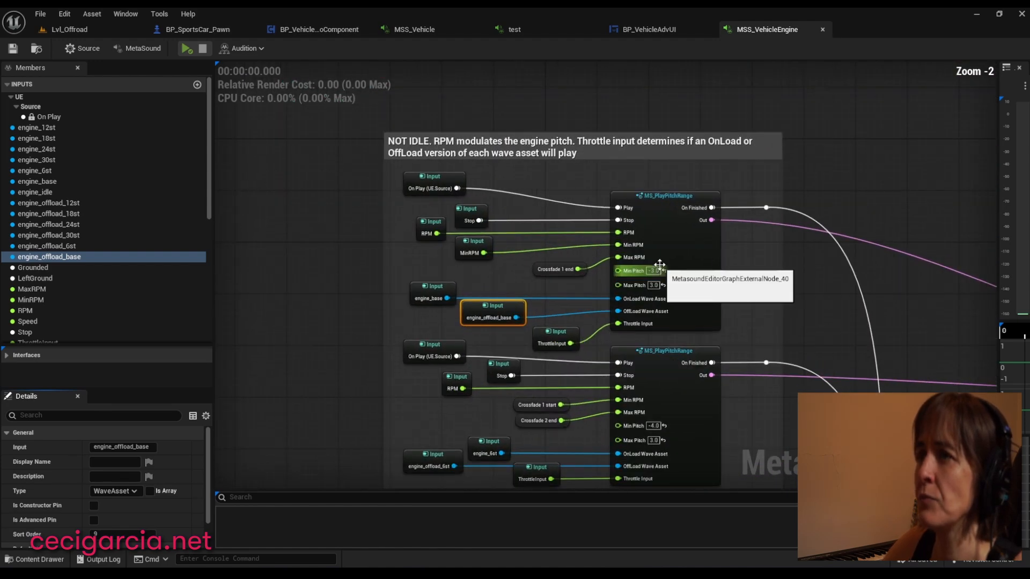
click(658, 197)
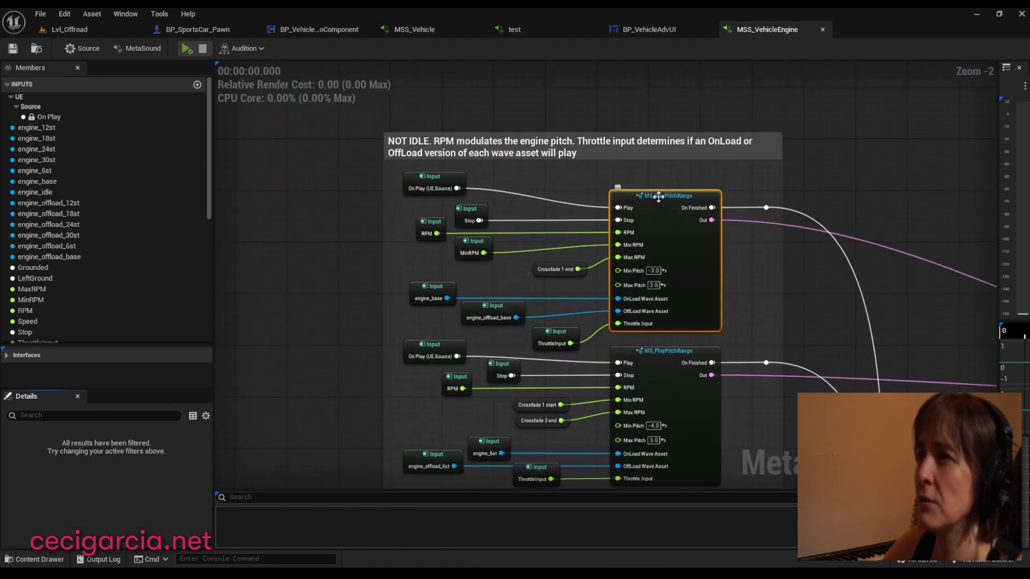
double_click(658, 197)
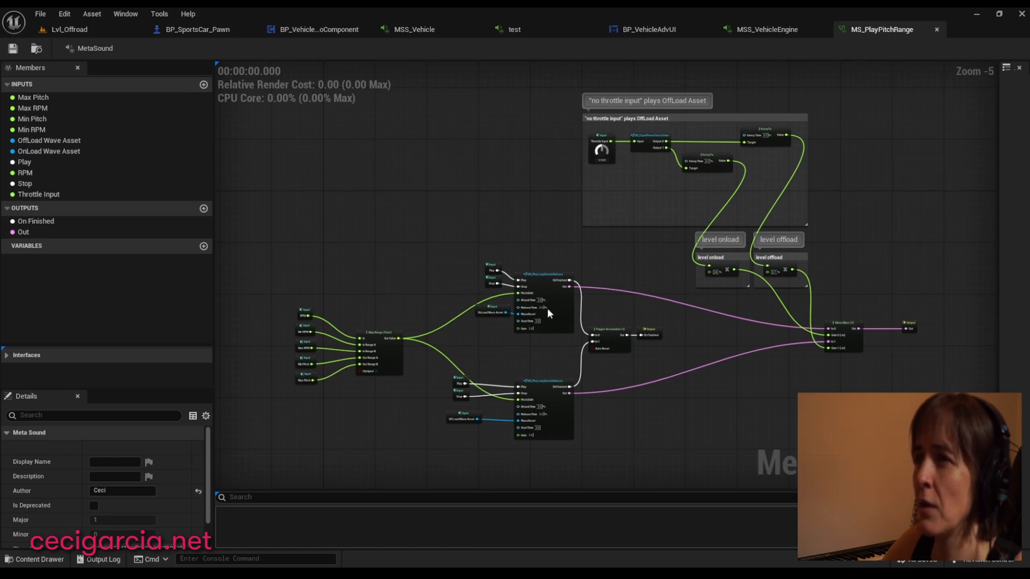
click(769, 28)
Inspect the RPM and MinRPM inputs that feed the first MS_PlayPitchRange node
scroll(540, 195, up, 2)
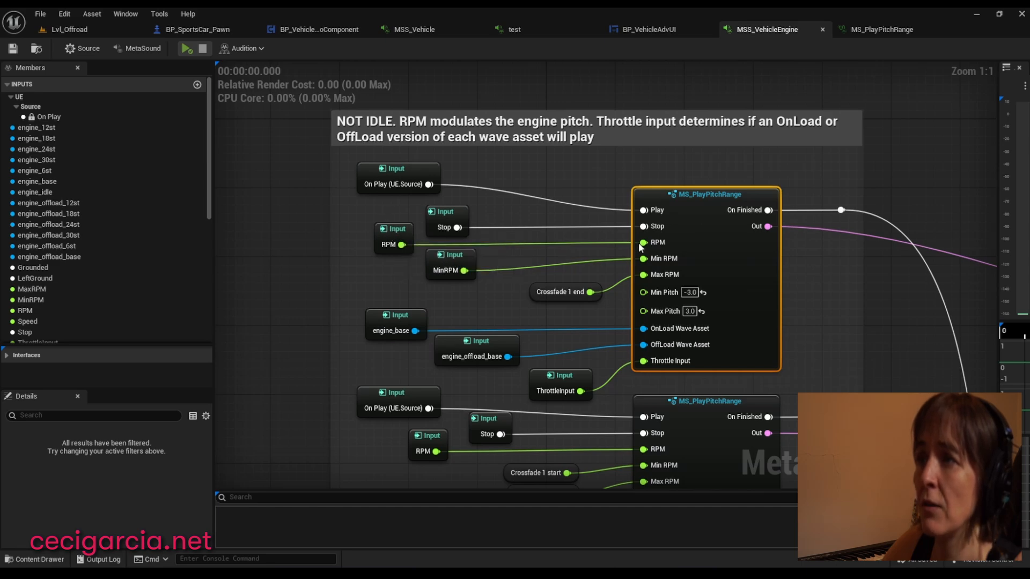
click(404, 233)
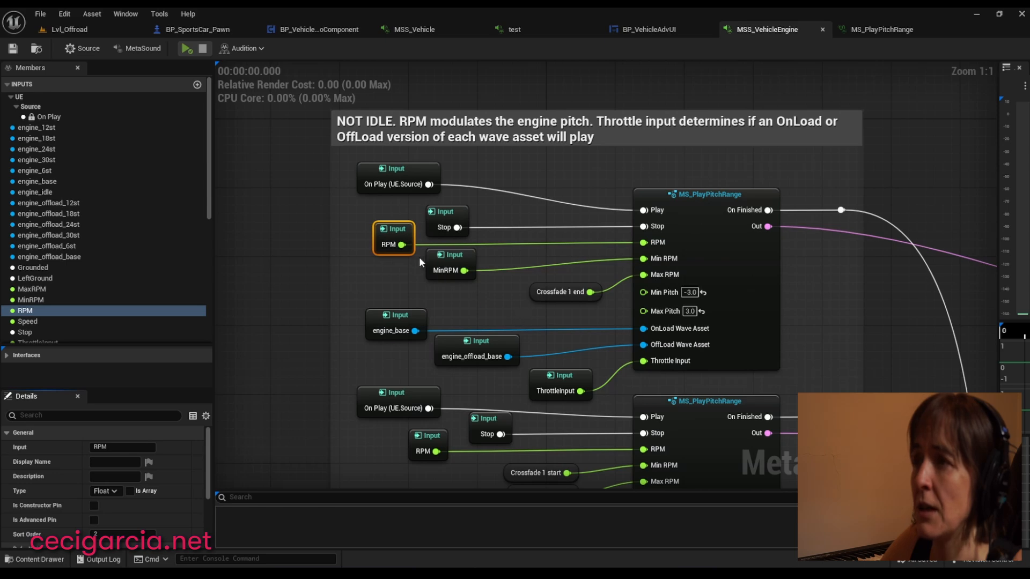
right_drag(469, 294, 451, 274)
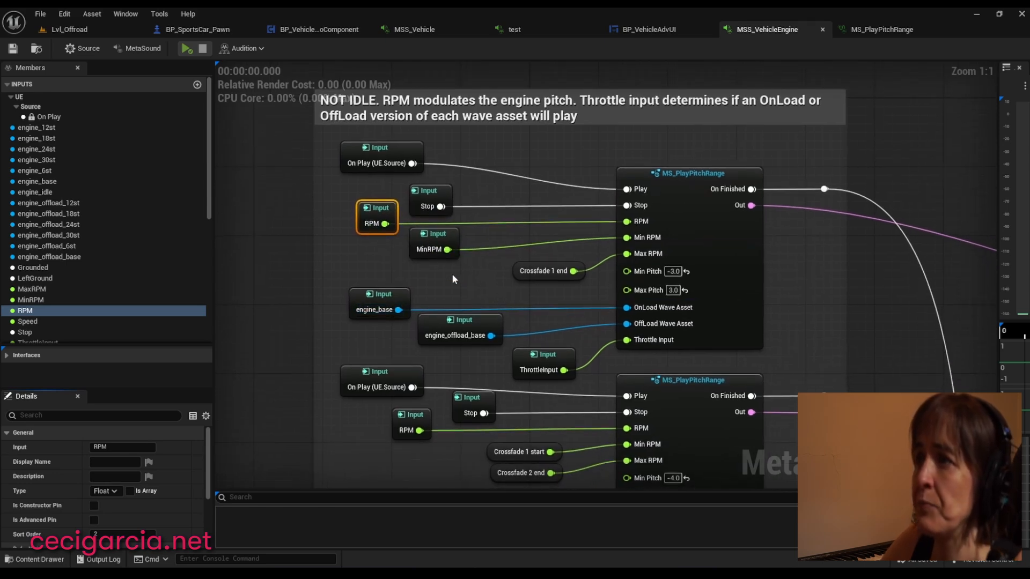
click(437, 248)
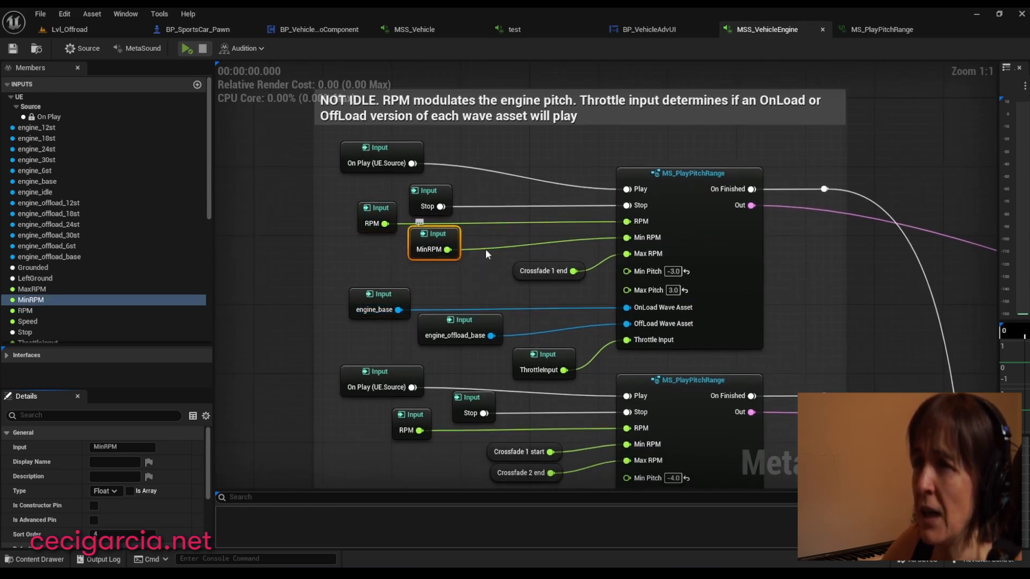
click(666, 176)
Compare the RPM input of the second MS_PlayPitchRange node with that of the first one
right_drag(538, 326, 525, 250)
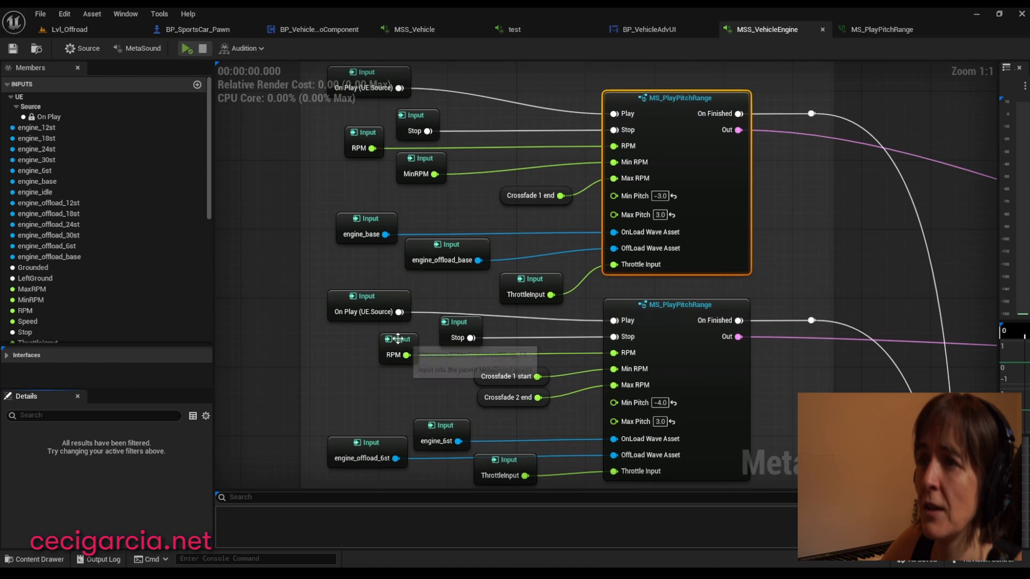
click(398, 348)
click(365, 138)
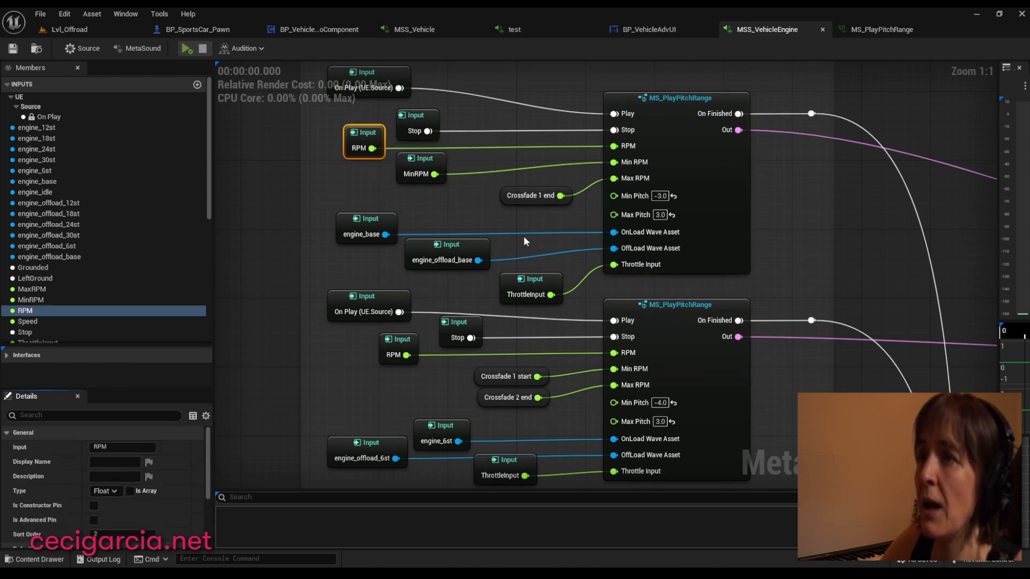
right_drag(580, 278, 616, 375)
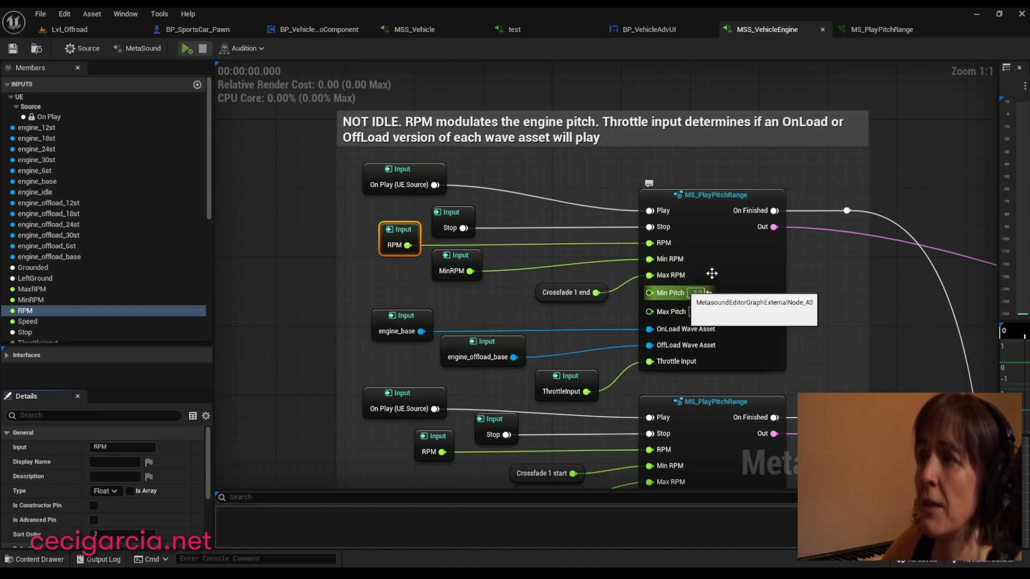
Check which inputs supply the OnLoad and OffLoad wave assets of the first MS_PlayPitchRange node, and view the second node
click(416, 320)
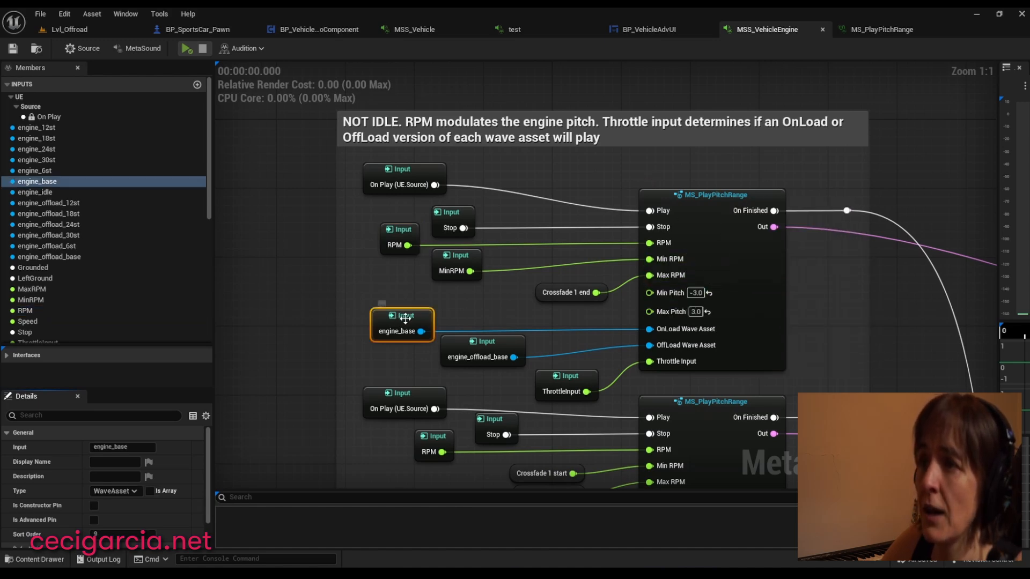
click(486, 344)
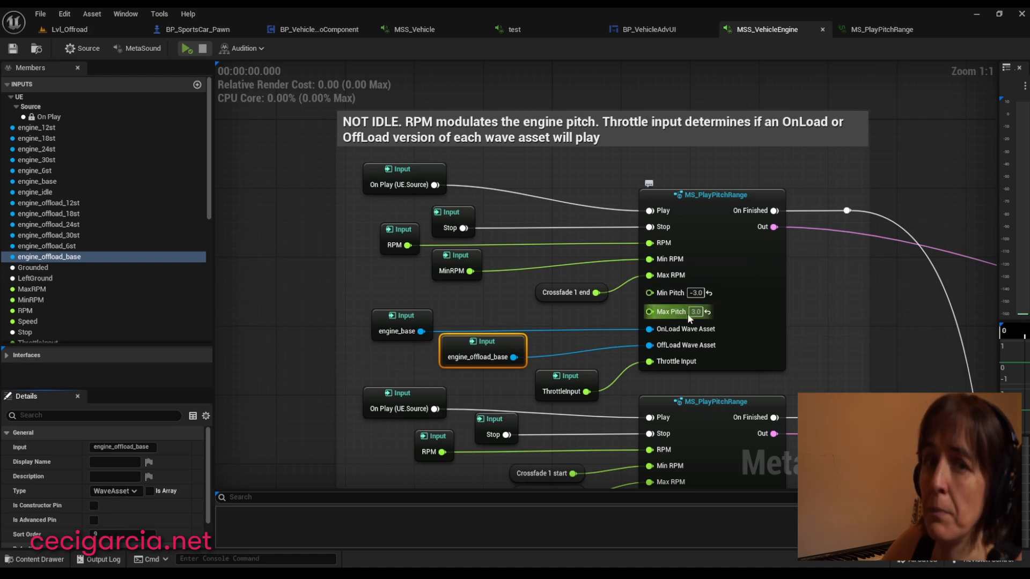
right_drag(786, 386, 736, 282)
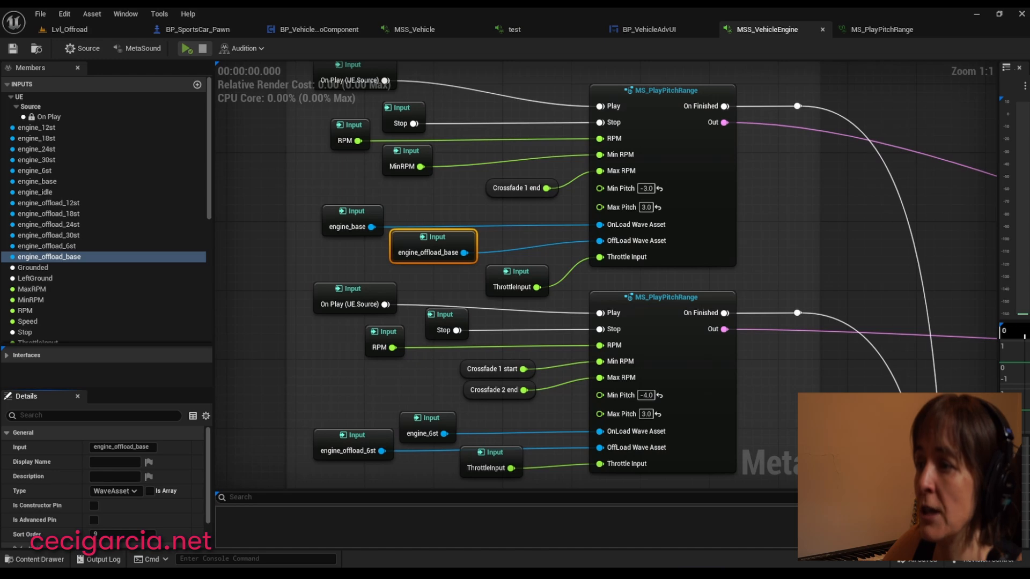
Consult the RPM.png pitch range diagram and compare the Min Pitch and Max Pitch settings across the MS_PlayPitchRange nodes
key(alt+Tab)
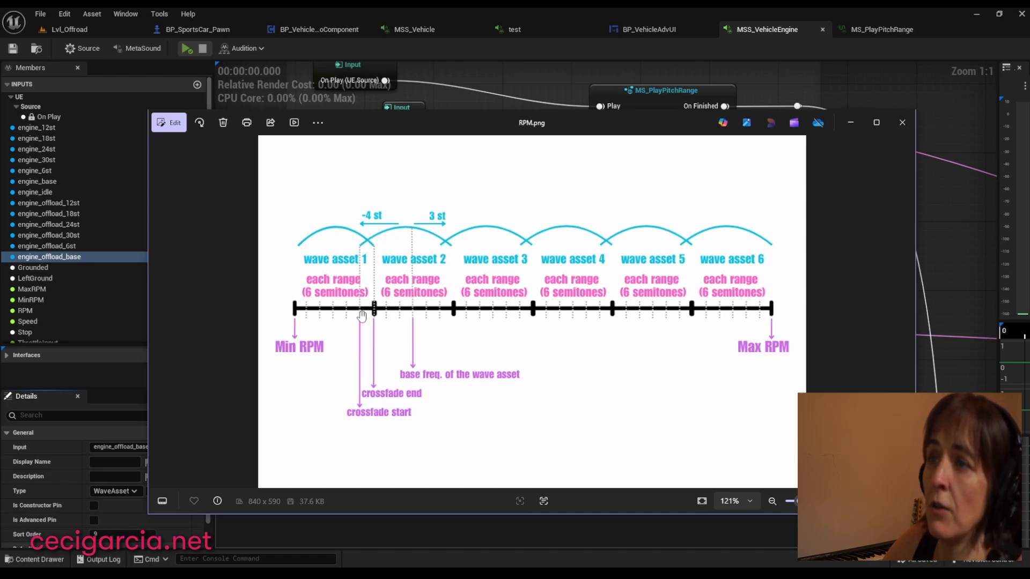
click(932, 278)
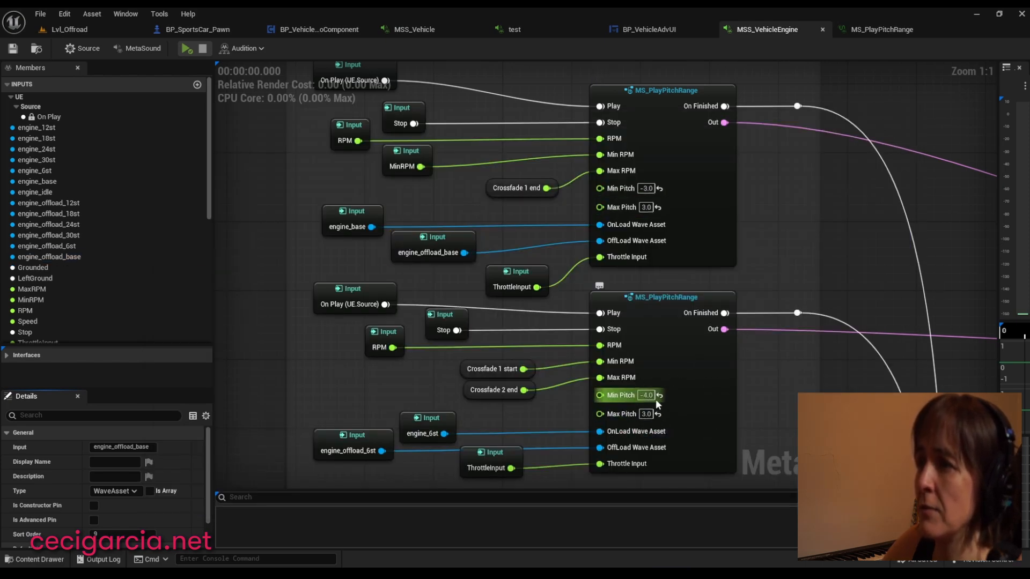
right_drag(669, 398, 617, 183)
right_drag(638, 373, 626, 221)
right_drag(638, 349, 632, 285)
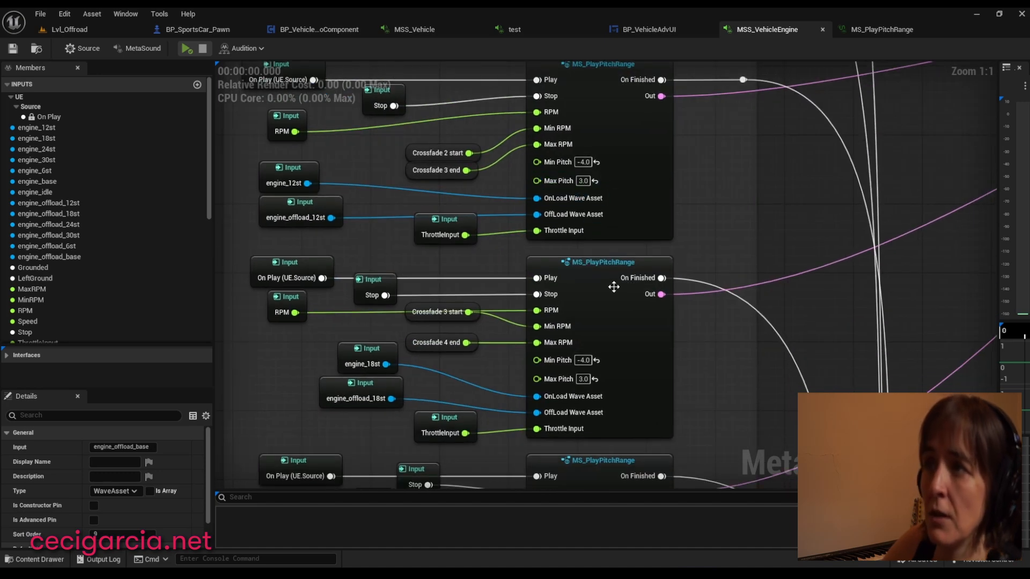
right_drag(678, 405, 689, 298)
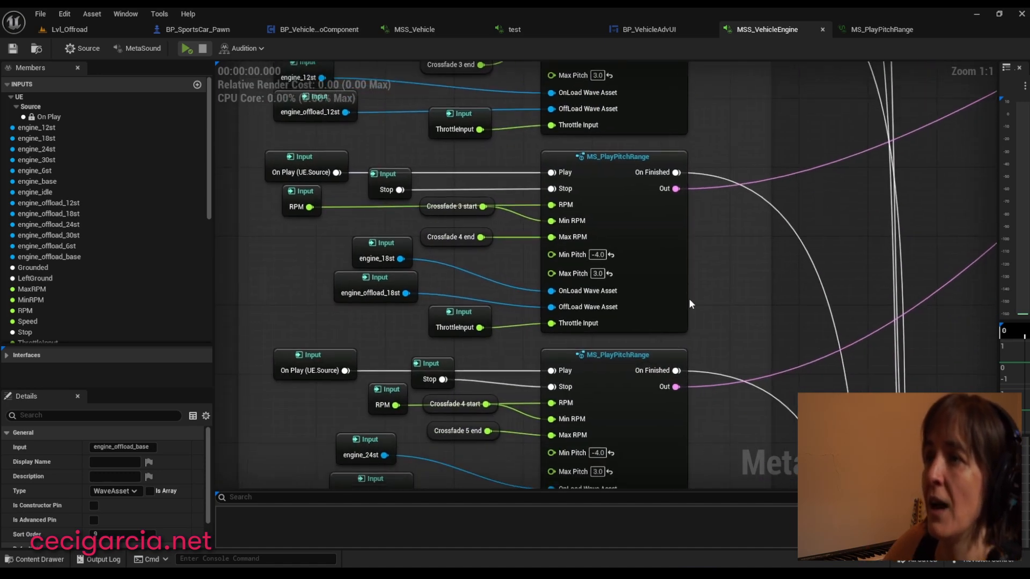
right_drag(689, 177, 715, 394)
right_drag(682, 177, 737, 386)
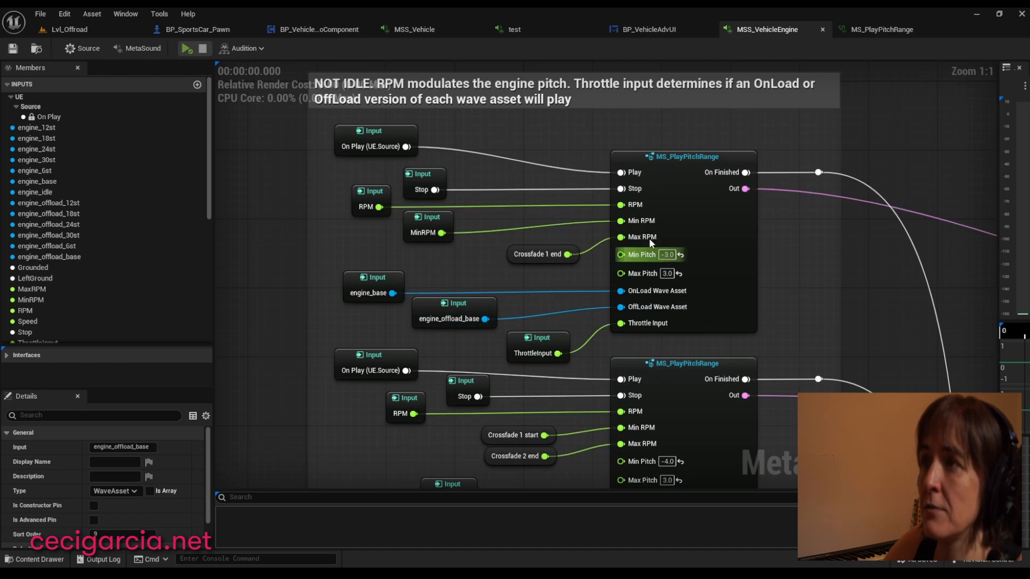
Inspect the MinRPM input and Crossfade 1 end variable of the first MS_PlayPitchRange node, and relate them to the RPM.png diagram
click(434, 216)
click(620, 146)
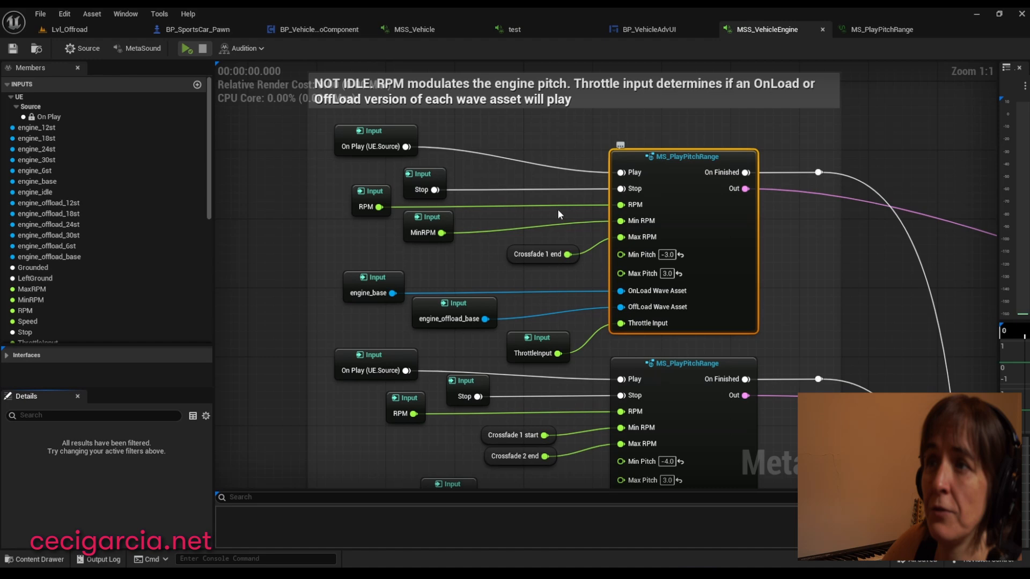
click(440, 215)
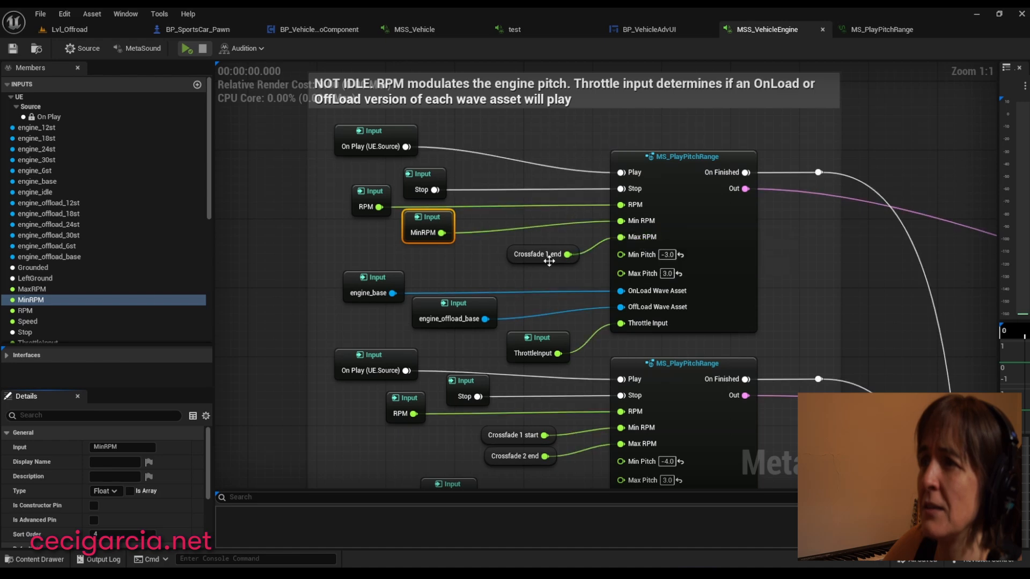
click(549, 261)
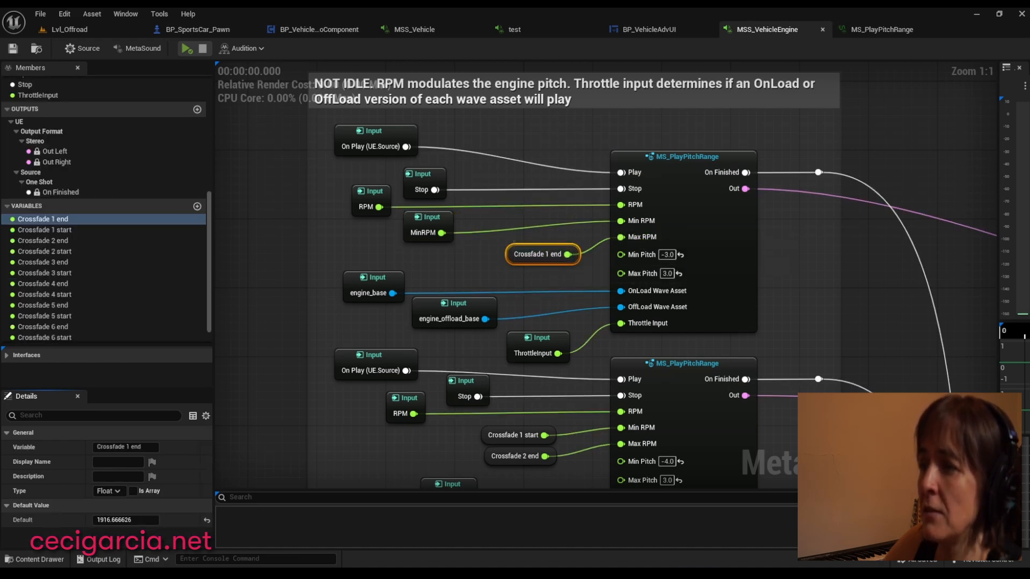
key(alt+Tab)
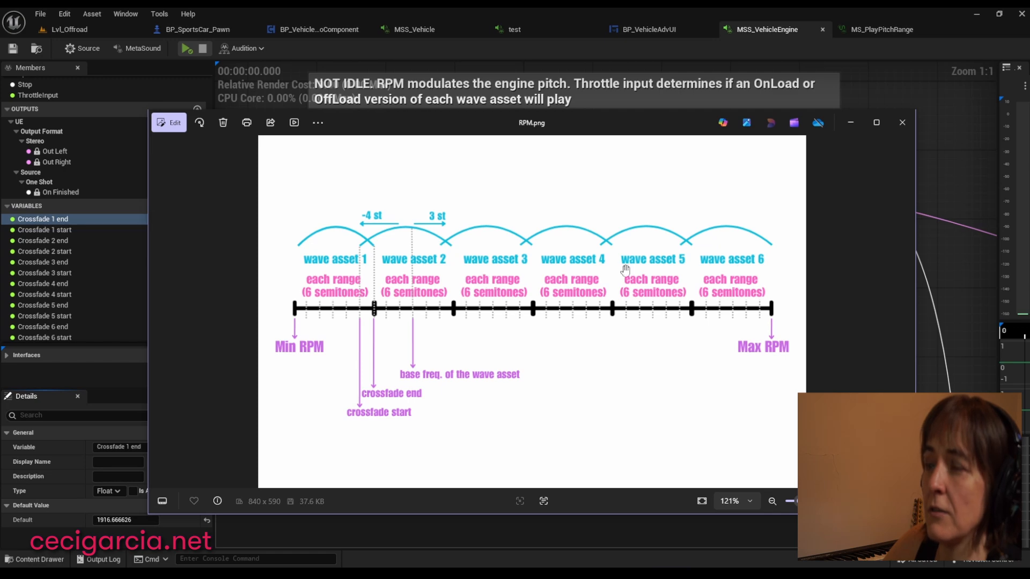
click(942, 281)
Examine the second MS_PlayPitchRange node with its crossfade, pitch and 6st wave asset inputs
right_drag(742, 393, 653, 265)
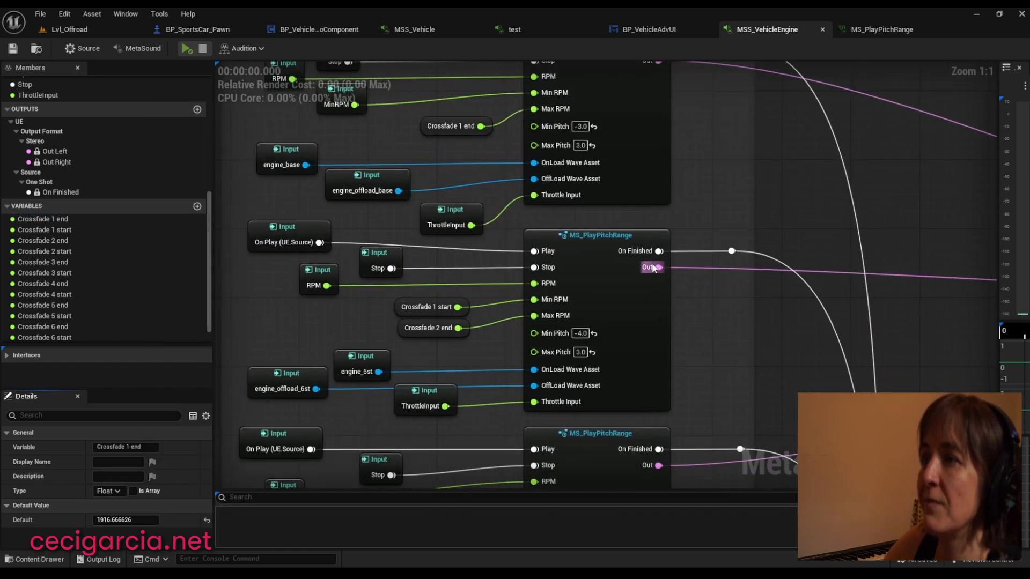
click(633, 322)
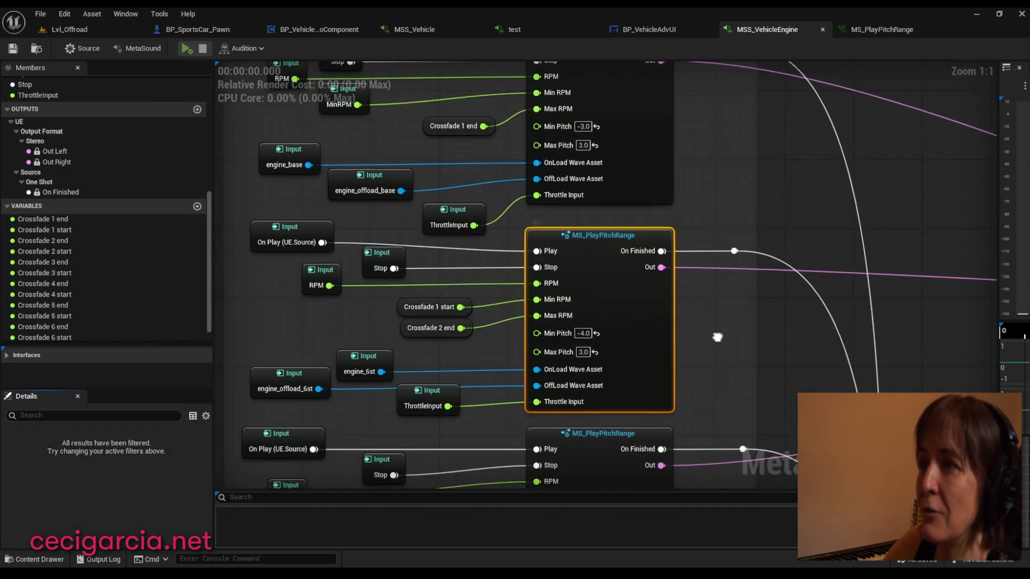
right_drag(610, 368, 659, 370)
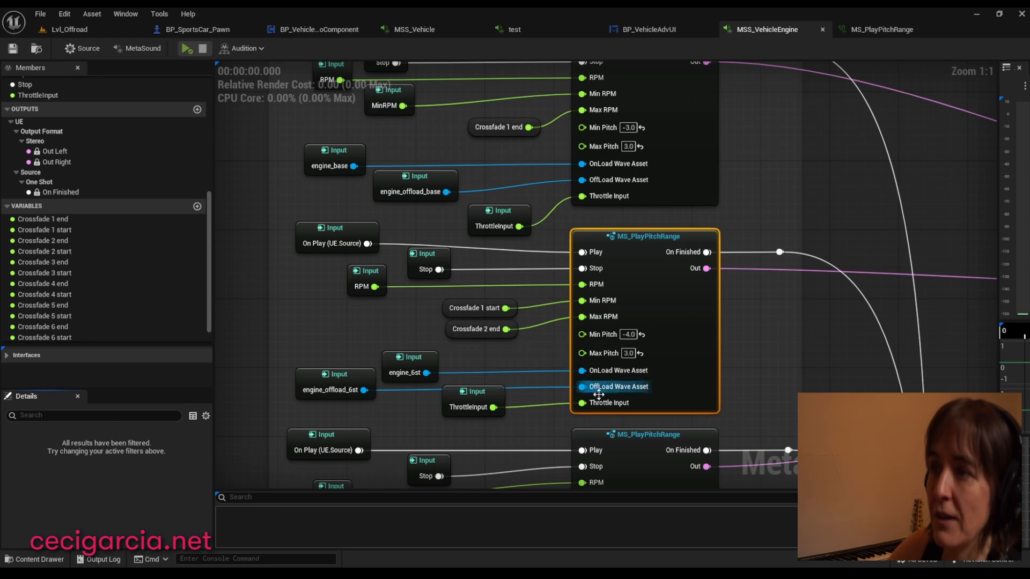
Review the remaining MS_PlayPitchRange nodes and inspect the ThrottleInput feeding the one that uses the engine_24st assets
right_drag(734, 433, 730, 178)
right_drag(760, 368, 755, 155)
right_drag(755, 338, 743, 223)
right_drag(698, 363, 704, 318)
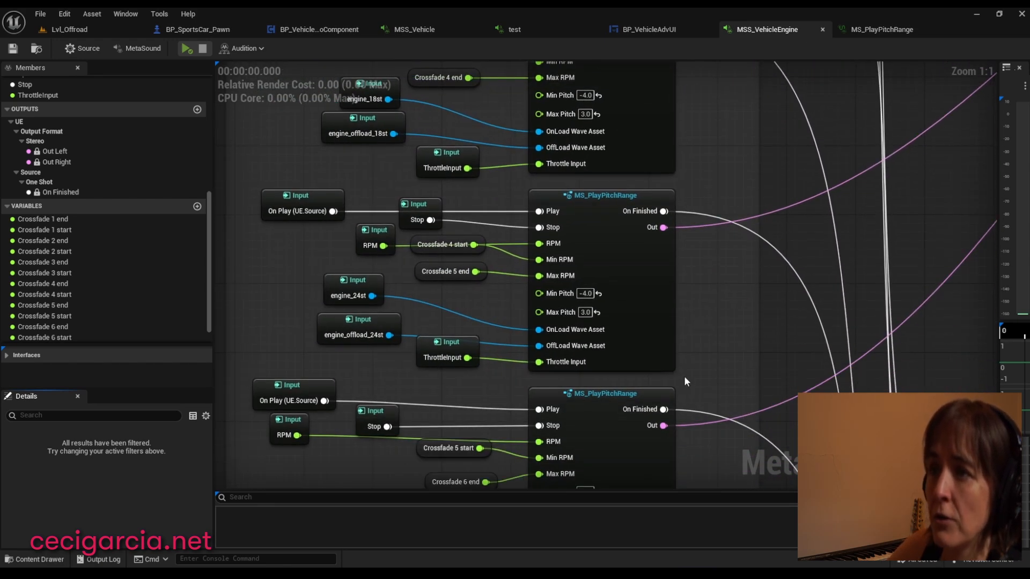
right_drag(616, 379, 611, 329)
click(450, 307)
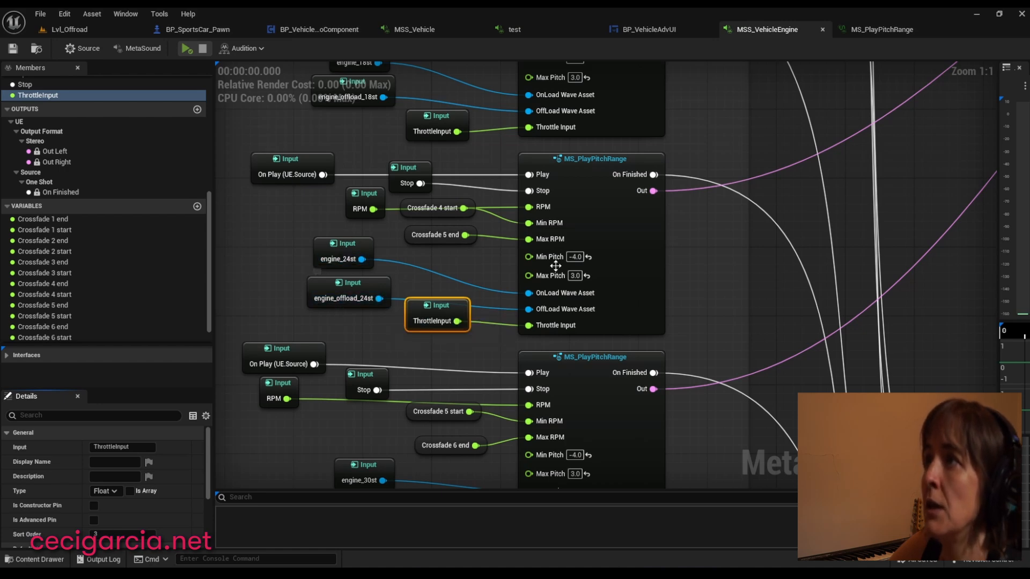
Return to the first MS_PlayPitchRange node and open its own graph
right_drag(706, 154, 683, 346)
right_drag(665, 216, 667, 343)
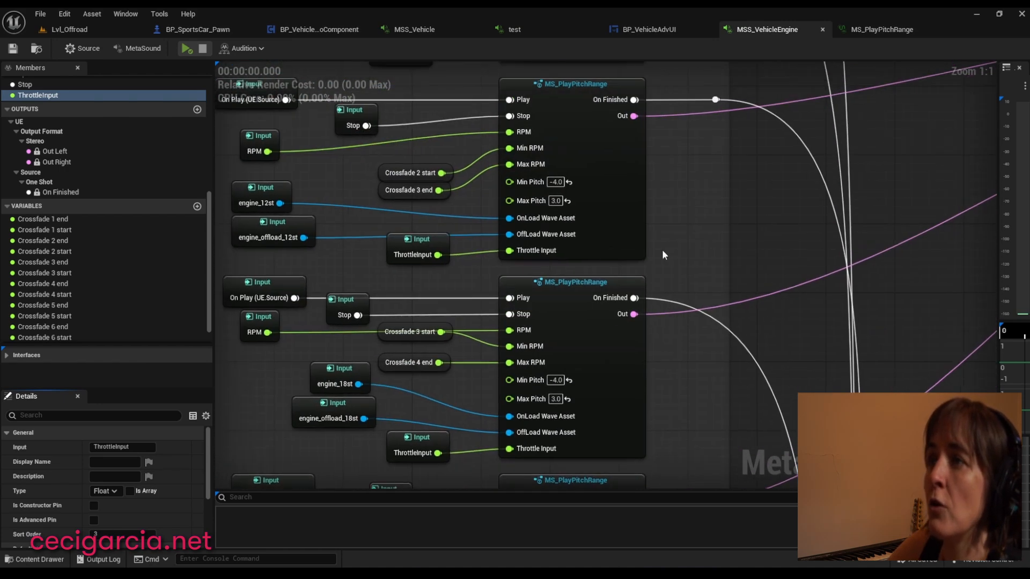
right_drag(665, 252, 665, 348)
right_drag(643, 154, 660, 411)
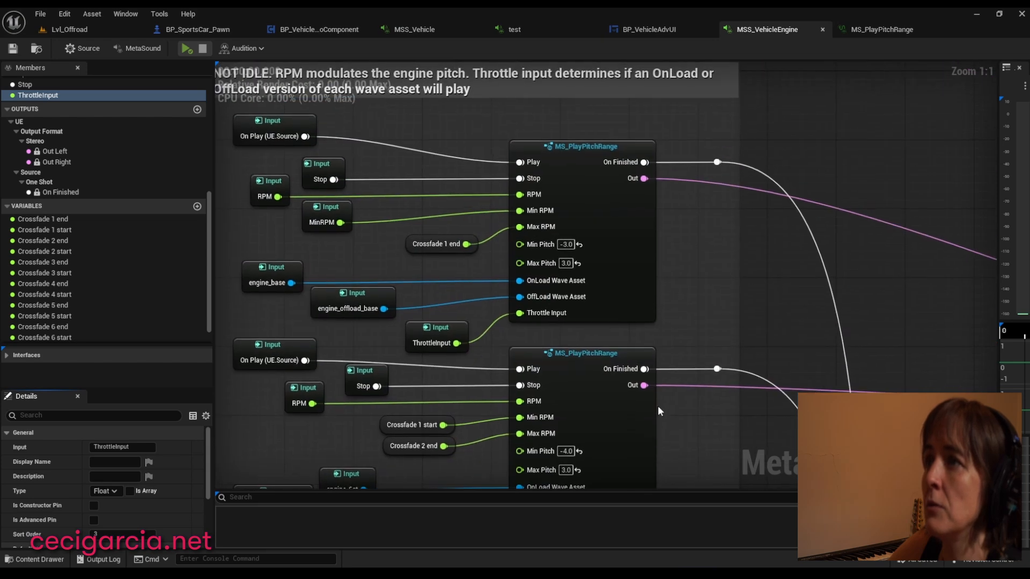
right_drag(660, 354, 574, 242)
double_click(574, 244)
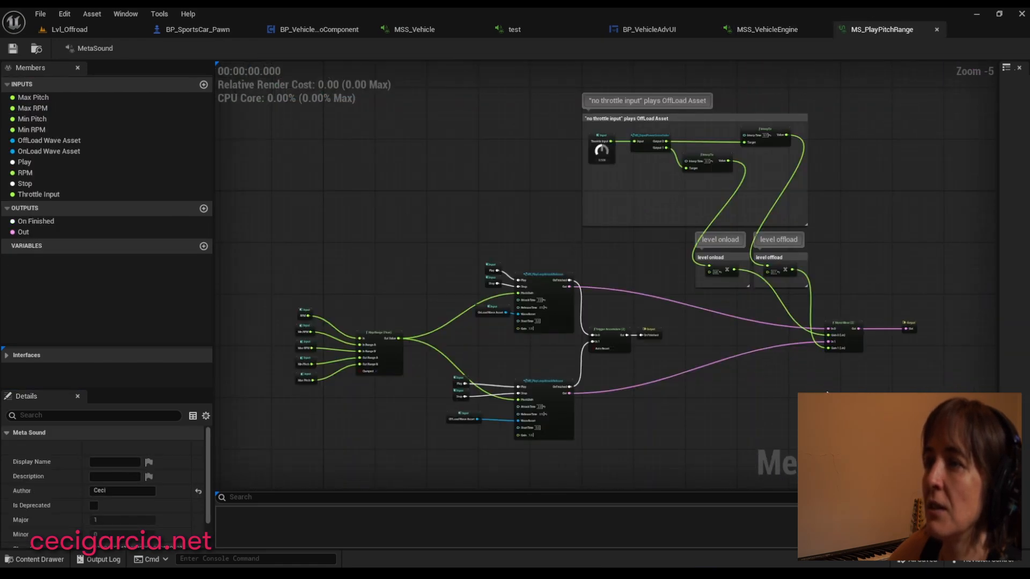
Inspect the Map Range (Float) node and its RPM, Min RPM, Max RPM, Min Pitch and Max Pitch inputs
scroll(350, 378, up, 4)
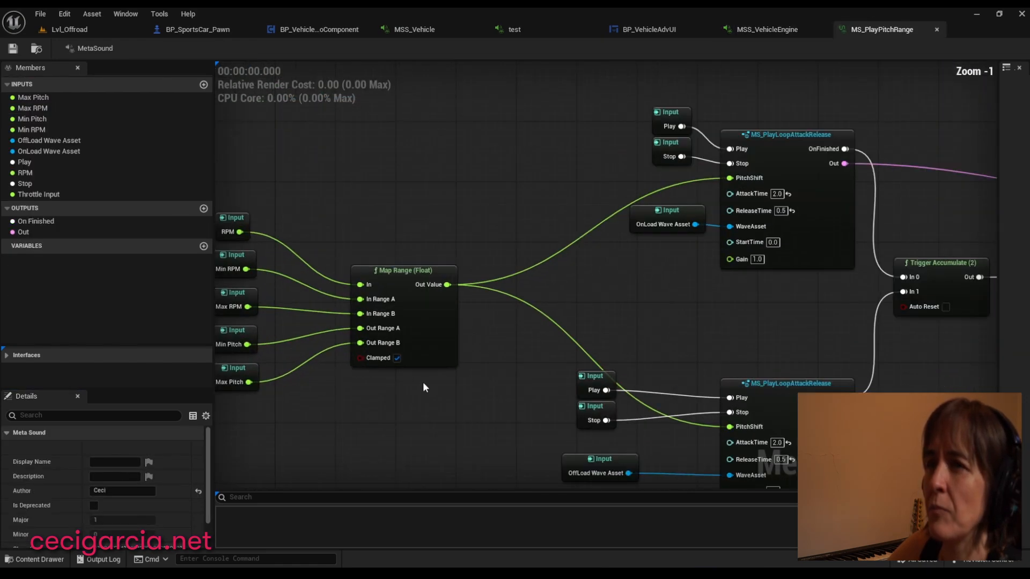
right_drag(441, 393, 527, 344)
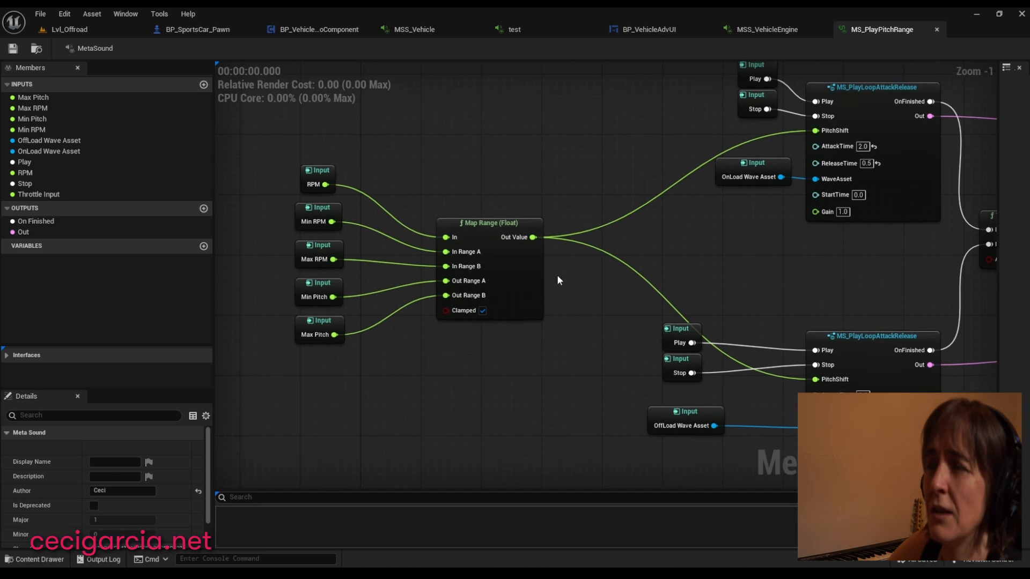
scroll(441, 283, up, 1)
click(537, 266)
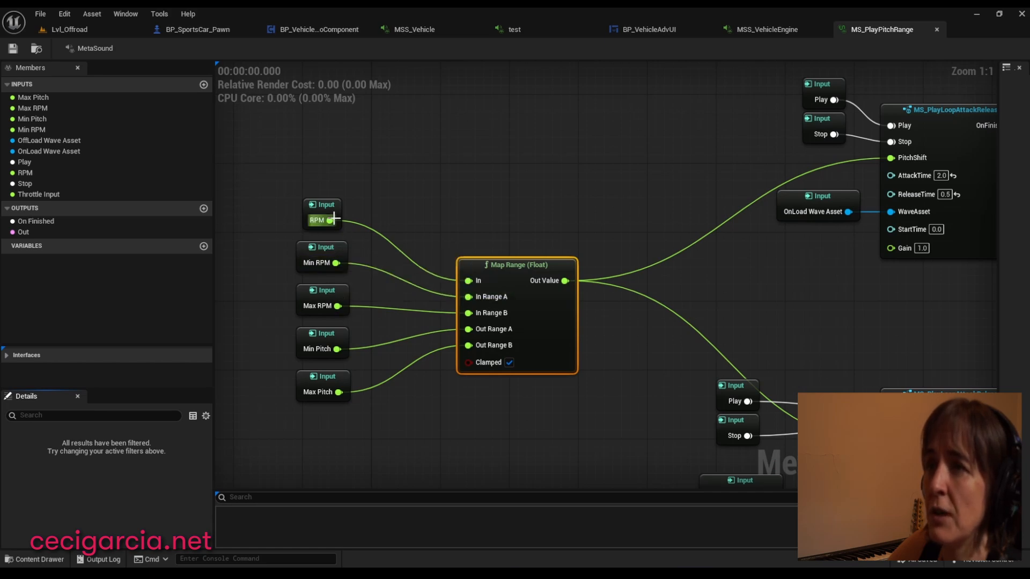
click(325, 211)
click(328, 249)
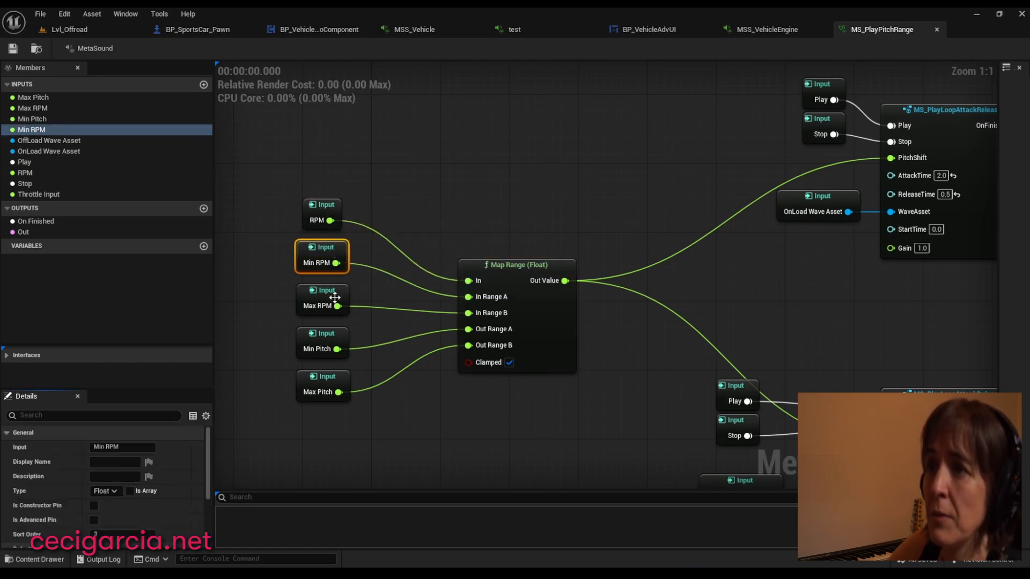
click(335, 297)
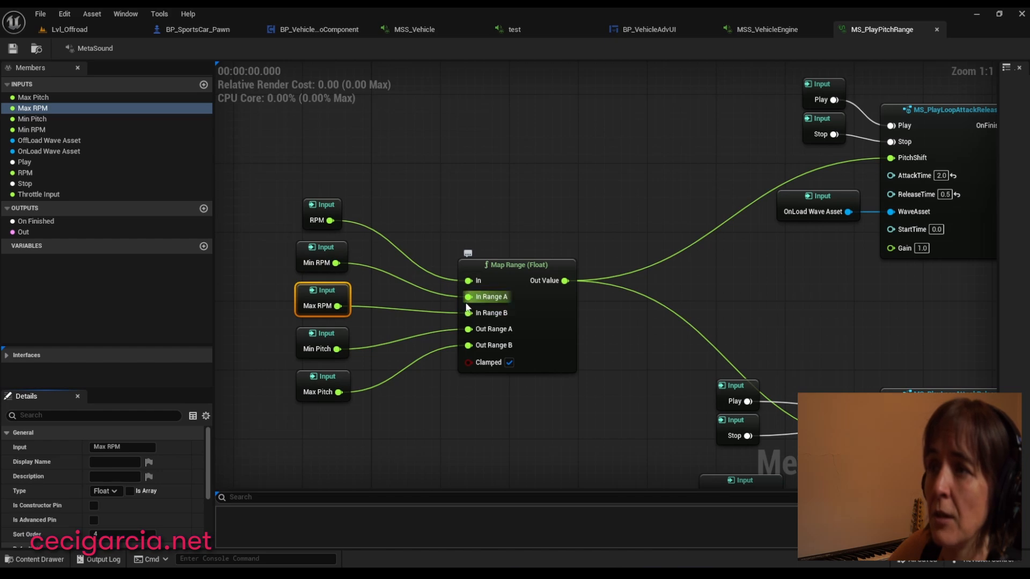
click(331, 337)
click(327, 378)
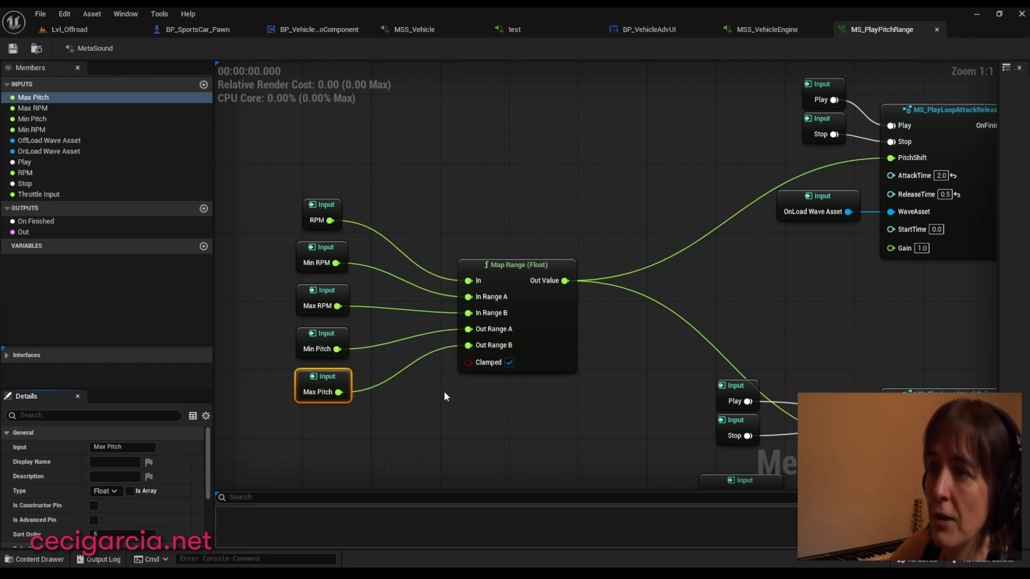
Trace the Map Range output to the upper MS_PlayLoopAttackRelease node's PitchShift, and inspect that node and its OnLoad Wave Asset input
right_drag(622, 410, 542, 376)
scroll(526, 383, down, 1)
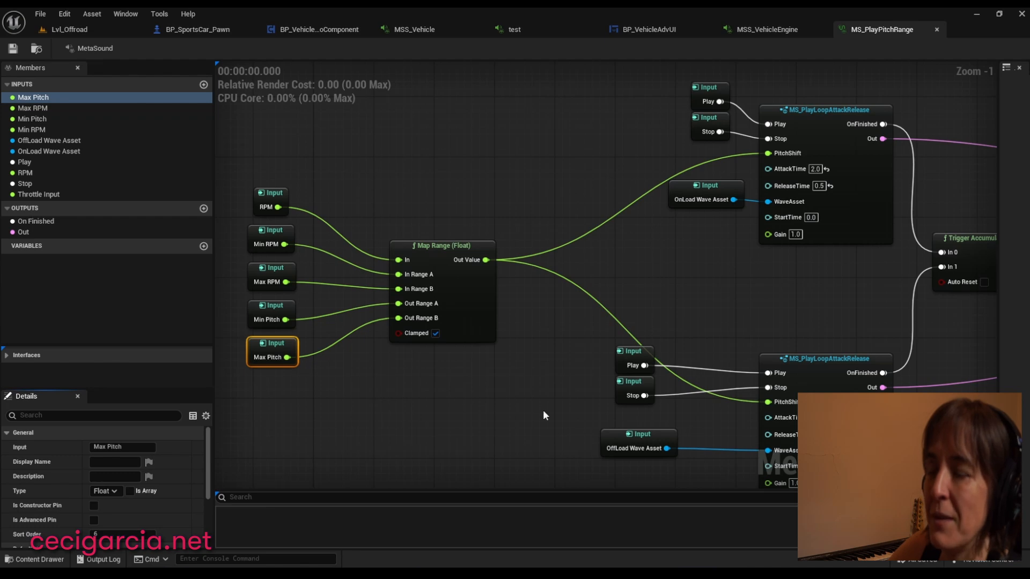
right_drag(657, 309, 623, 333)
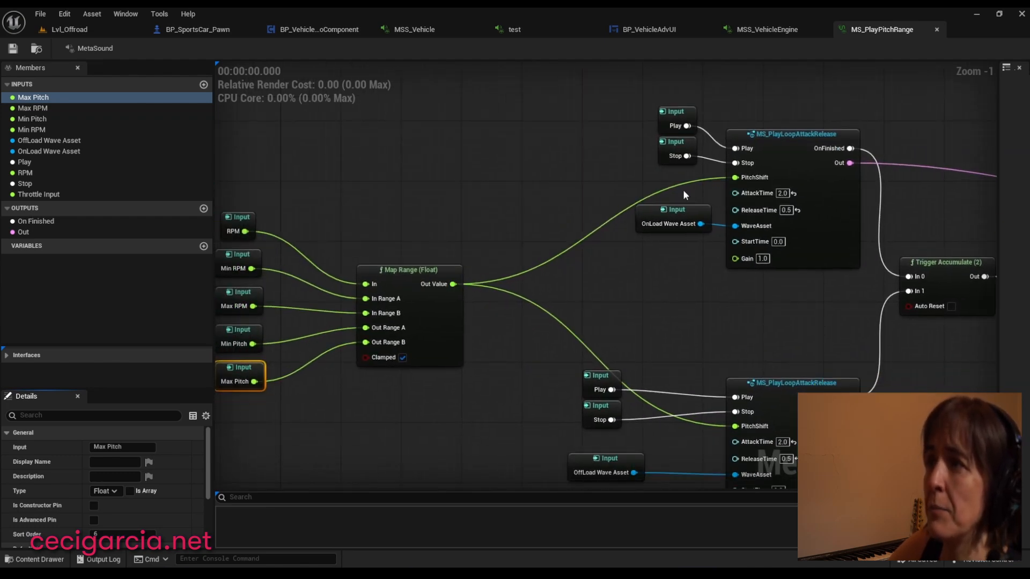
right_drag(683, 191, 642, 228)
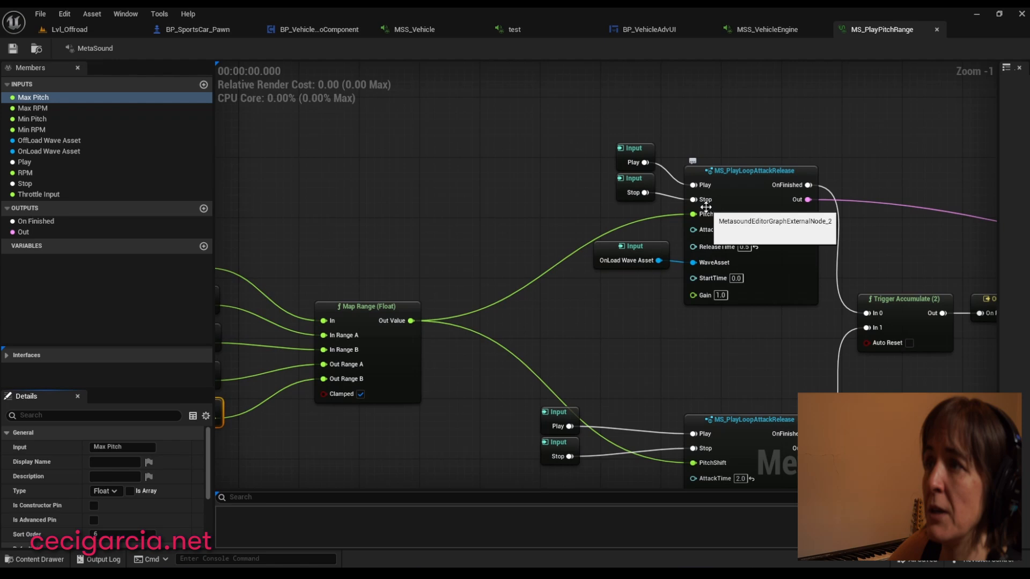
click(723, 170)
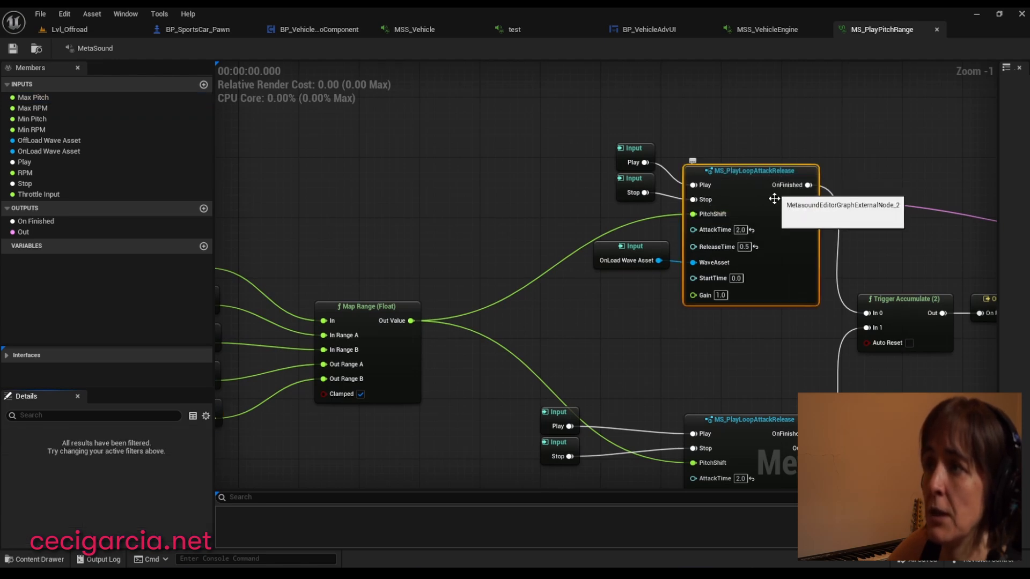
click(622, 250)
Compare the lower MS_PlayLoopAttackRelease node, fed by the OffLoad Wave Asset, with the upper one
right_drag(713, 349, 706, 237)
scroll(703, 238, down, 1)
right_drag(579, 207, 584, 272)
right_drag(702, 395, 663, 312)
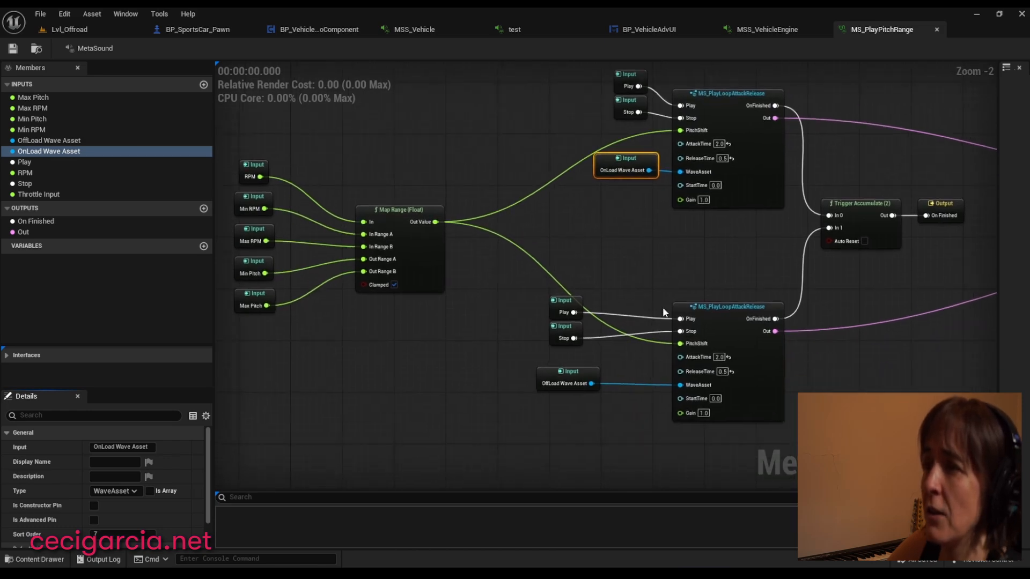
scroll(787, 393, up, 1)
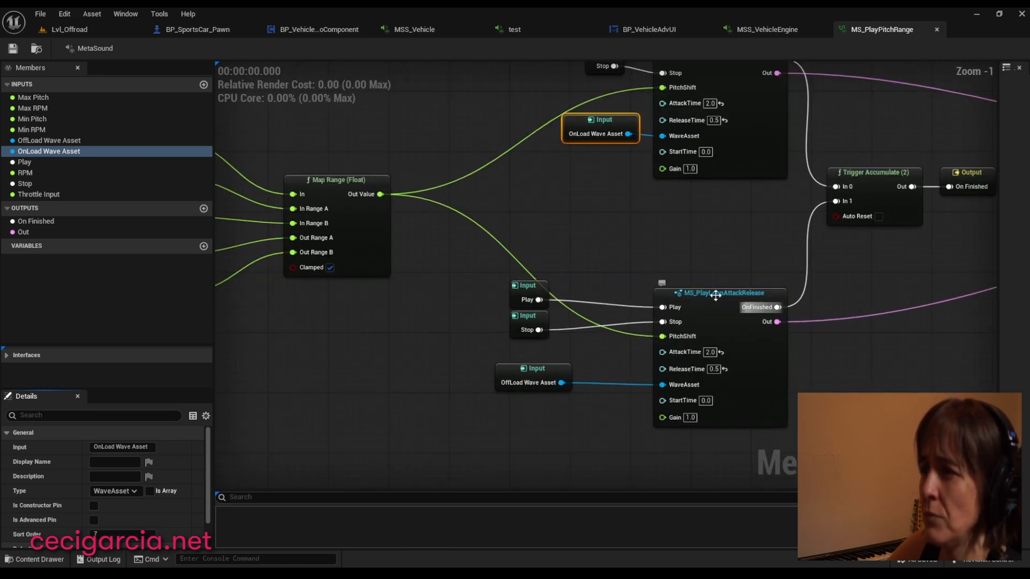
Go back to the Map Range node and recheck how the RPM limits pair with the Min Pitch and Max Pitch inputs
right_drag(679, 258, 792, 385)
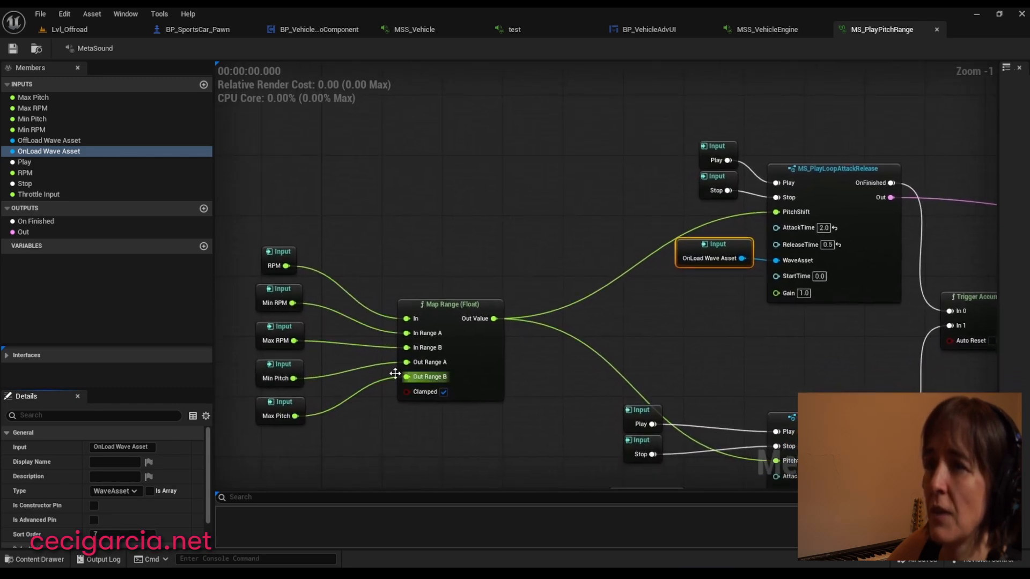
right_drag(381, 253, 431, 236)
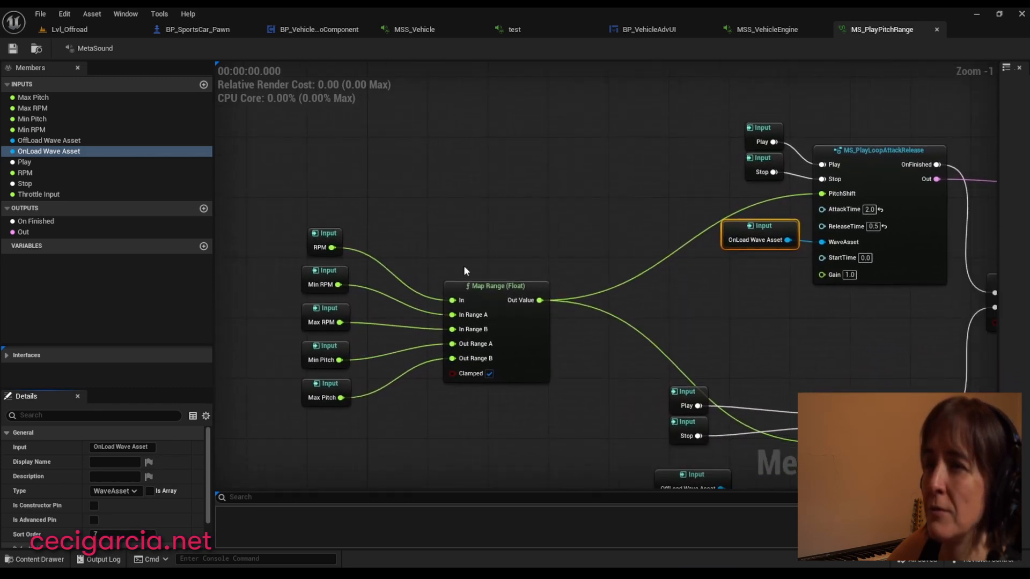
click(346, 285)
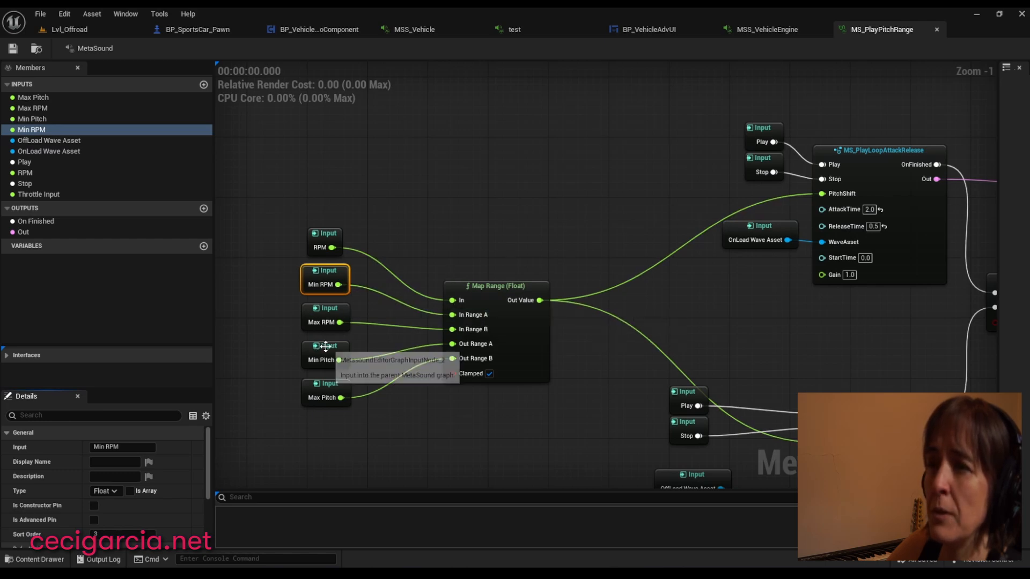
click(336, 361)
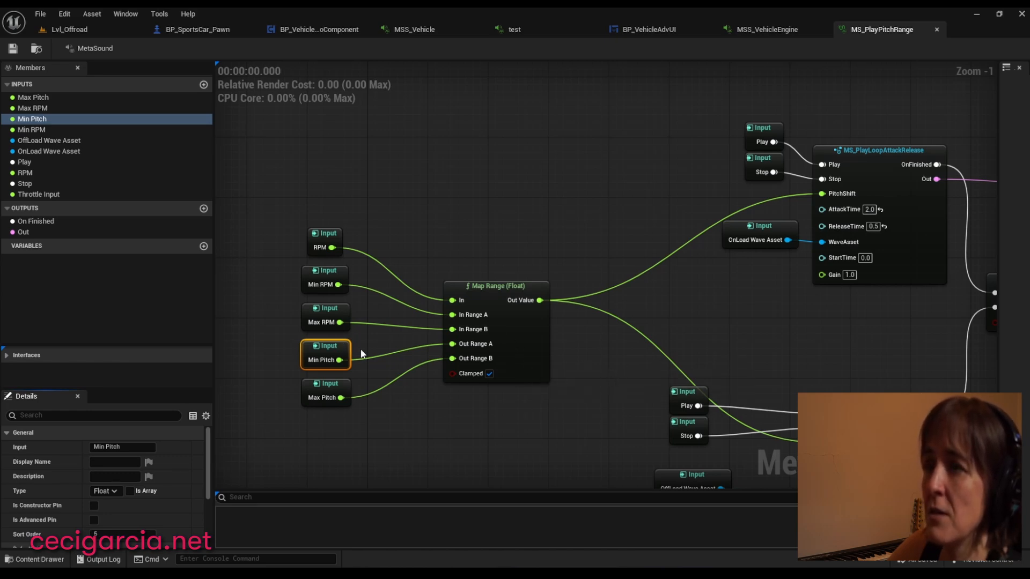
click(323, 311)
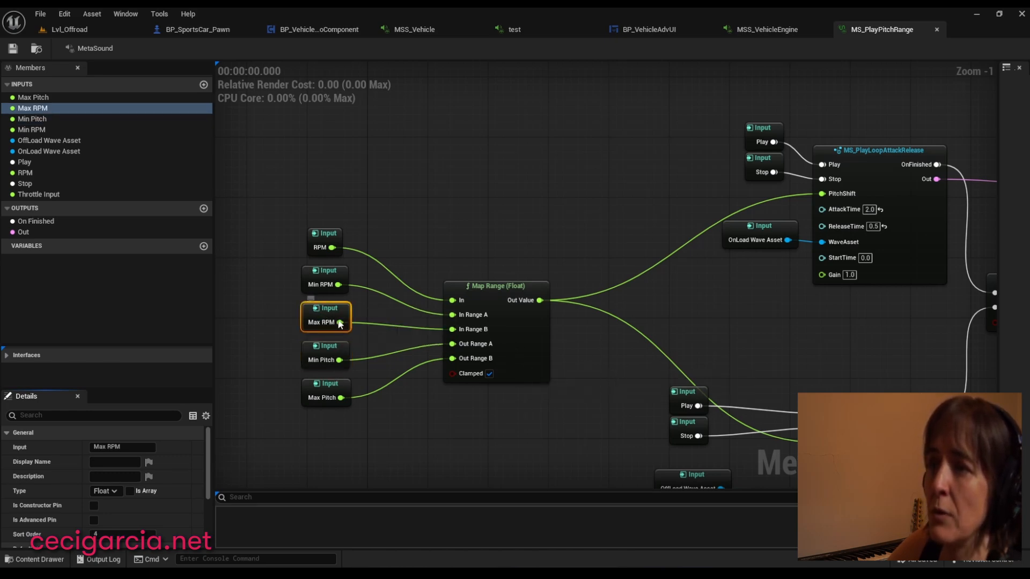
click(321, 398)
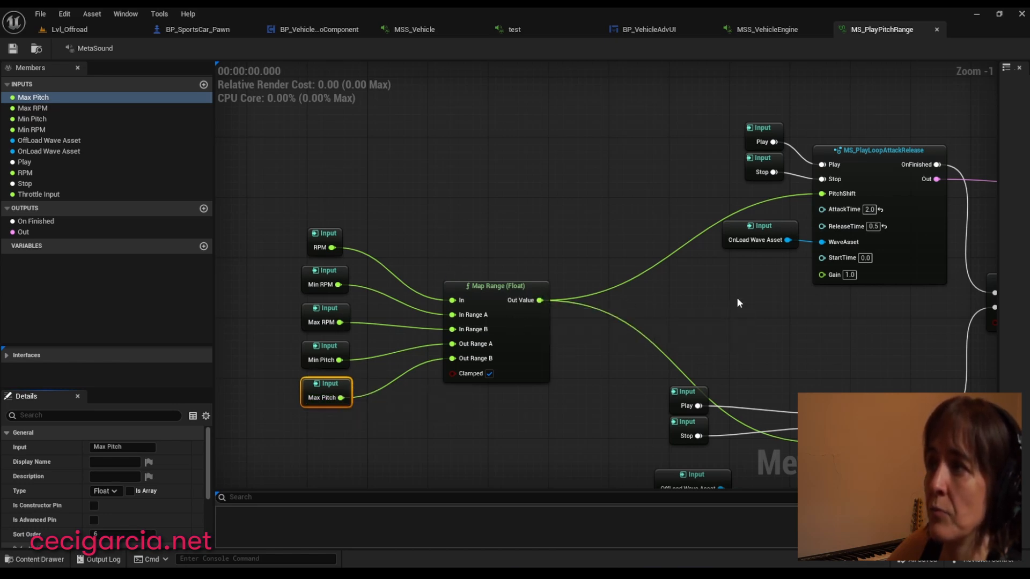
Trace the outputs of both MS_PlayLoopAttackRelease nodes to the Trigger Accumulate (2) and Mono Mixer (2) nodes
right_drag(739, 304, 527, 320)
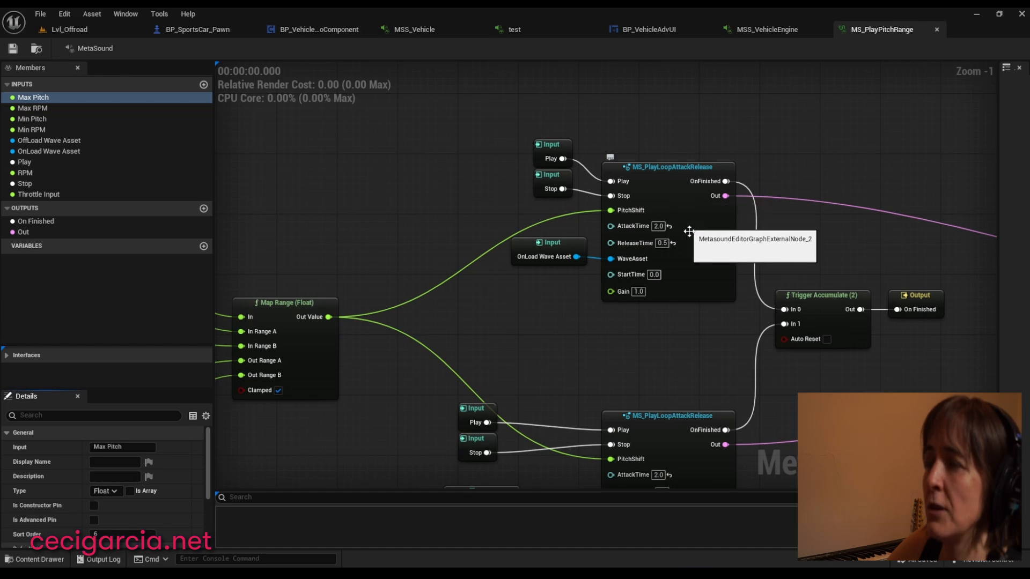
scroll(606, 290, down, 1)
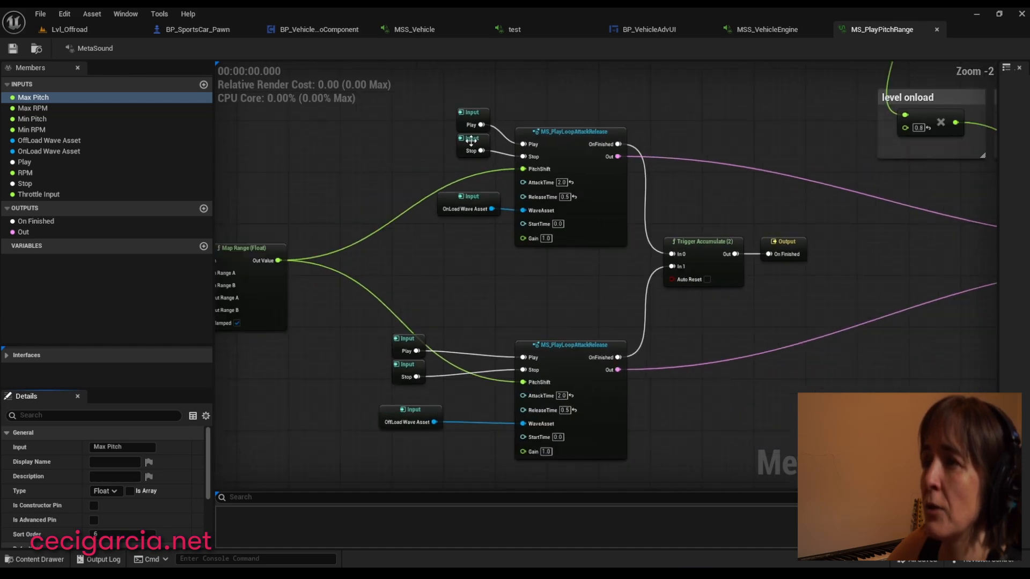
right_drag(713, 333, 562, 325)
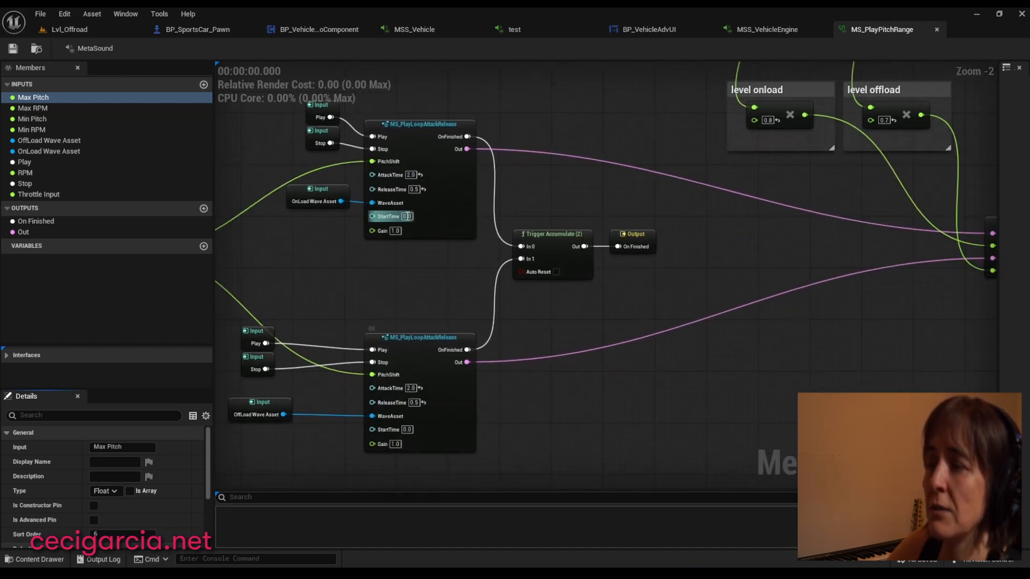
right_drag(781, 299, 753, 303)
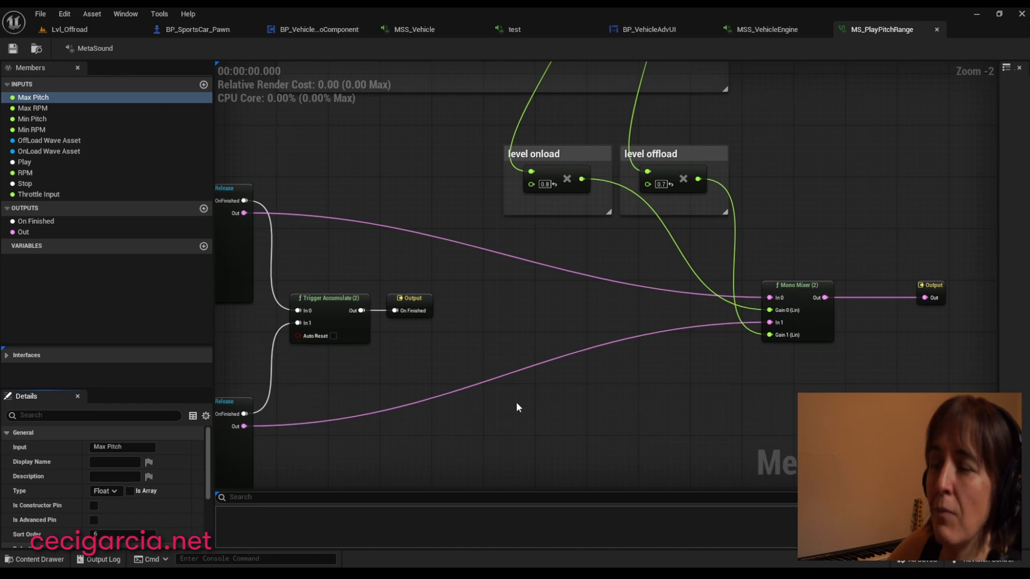
right_drag(518, 409, 1019, 344)
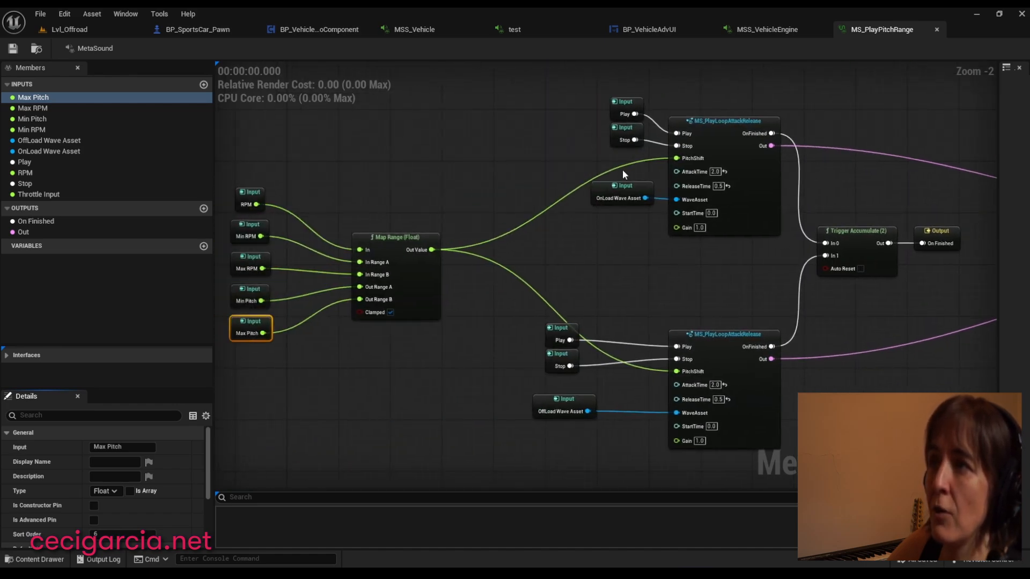
right_drag(926, 233, 465, 373)
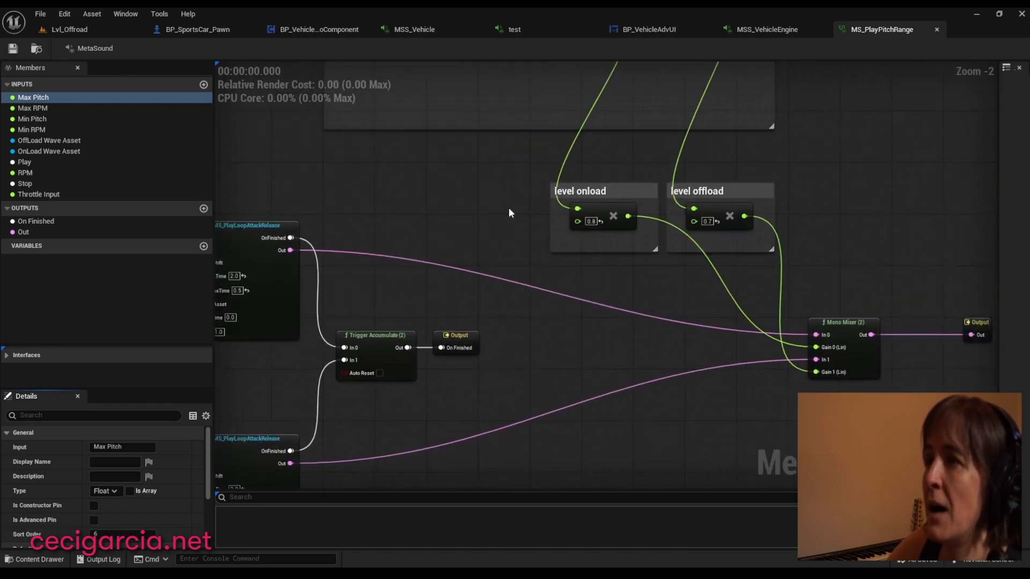
Examine the "no throttle input" plays OffLoad Asset group and how it feeds the level onload and level offload multipliers
right_drag(508, 207, 623, 441)
right_drag(691, 283, 634, 340)
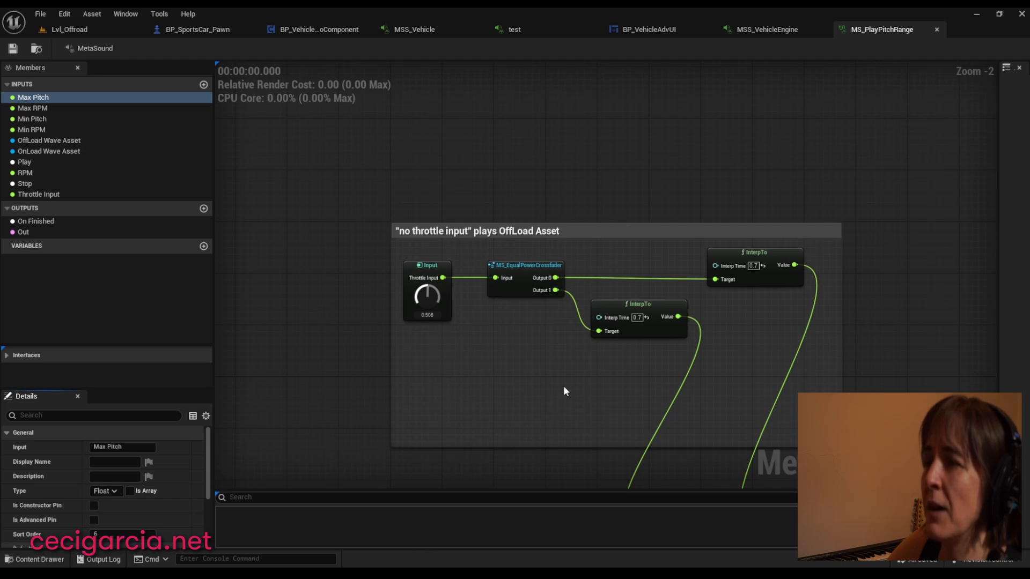
right_drag(681, 395, 607, 288)
right_drag(745, 311, 711, 150)
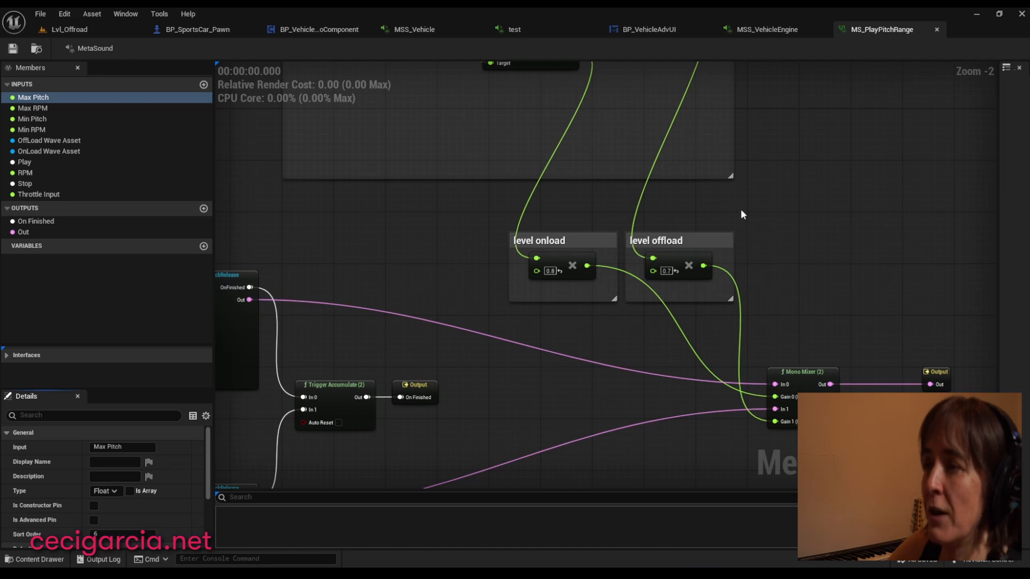
right_drag(773, 220, 872, 375)
right_drag(820, 262, 858, 349)
Try the Throttle Input at 0 and at 1 while following the MS_EqualPowerCrossfader outputs toward the level onload and level offload groups
drag(470, 291, 446, 306)
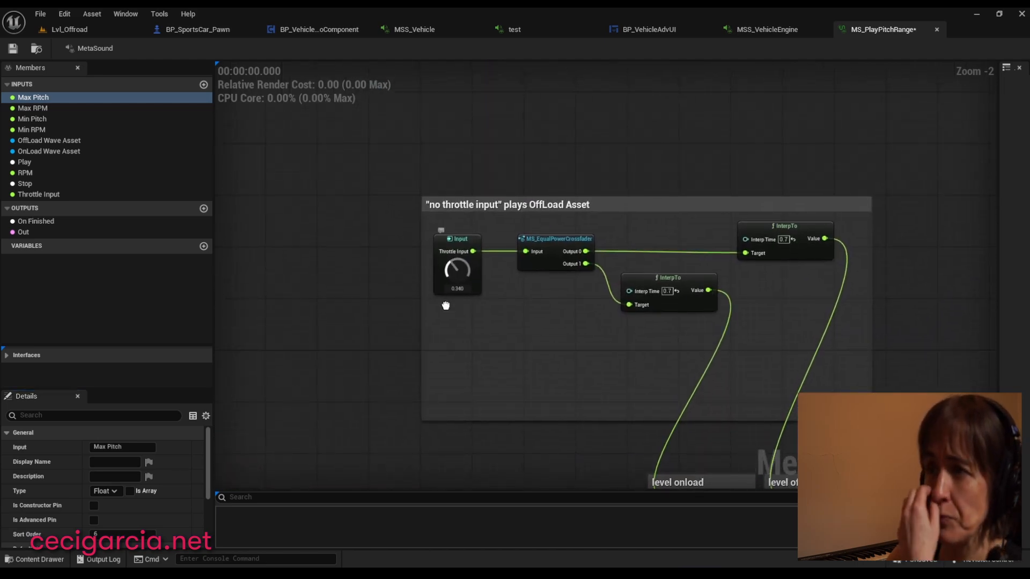
scroll(492, 284, up, 2)
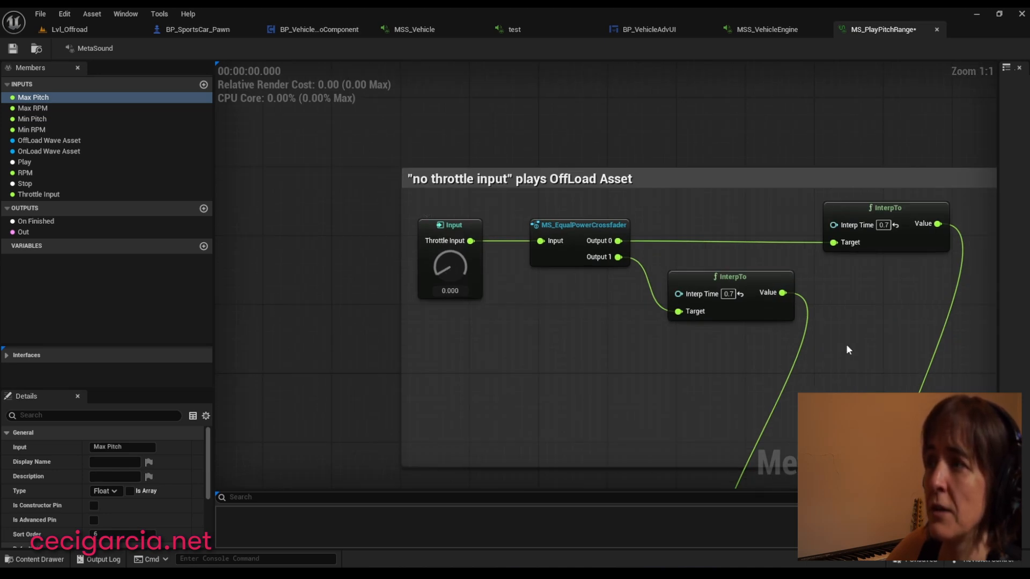
right_drag(846, 350, 726, 288)
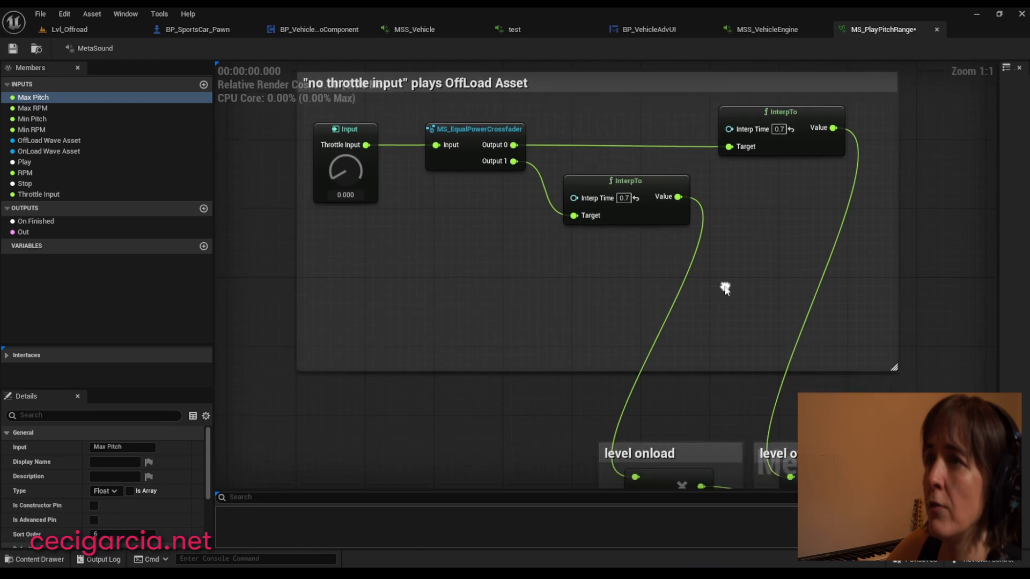
right_drag(692, 319, 662, 161)
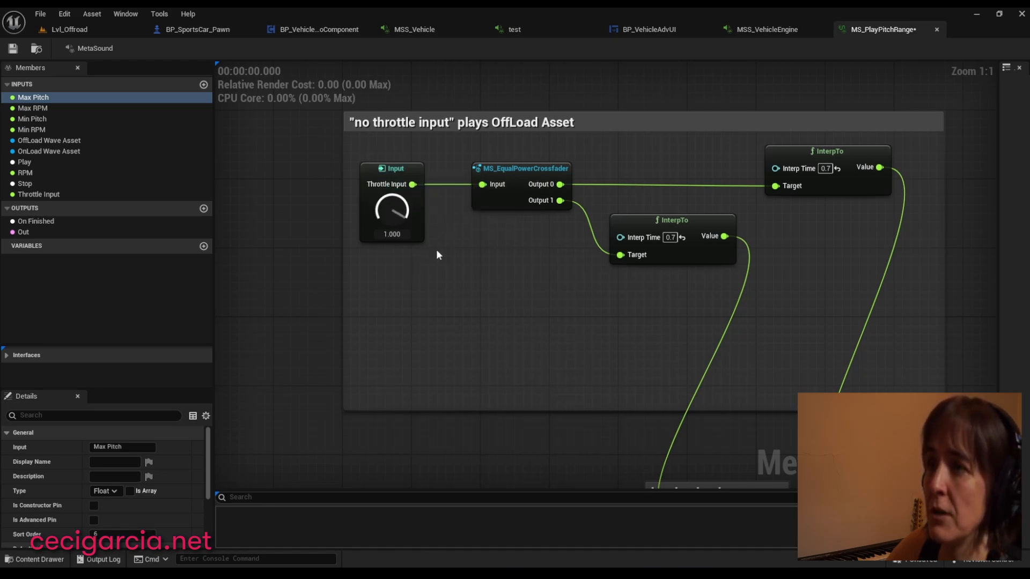
Set the Throttle Input back to 0 and review how the crossfader's Output 0 and Output 1 connect to the InterpTo nodes
drag(370, 235, 399, 443)
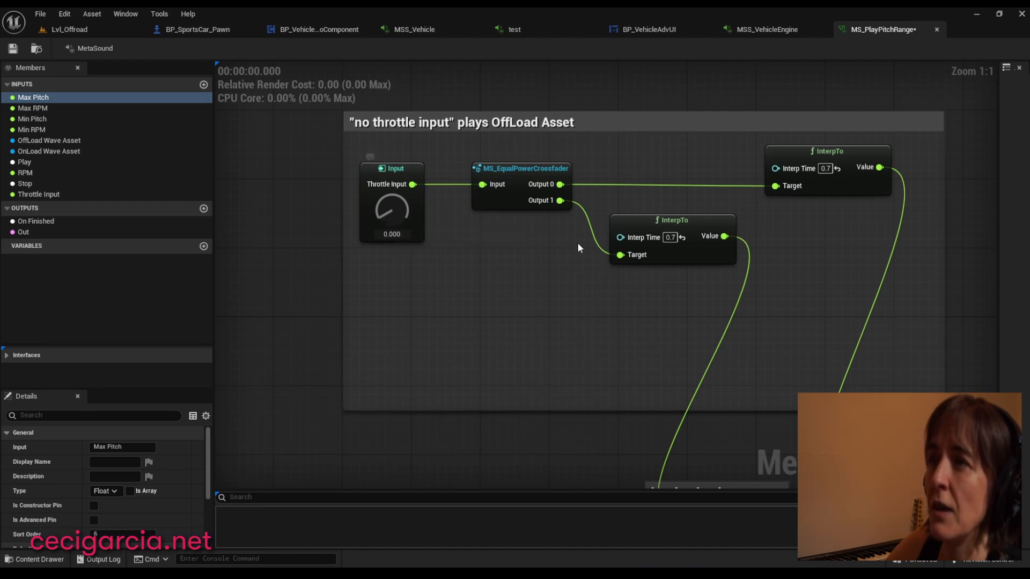
right_drag(606, 317, 525, 160)
right_drag(596, 340, 654, 382)
right_drag(502, 198, 527, 365)
right_drag(424, 301, 431, 327)
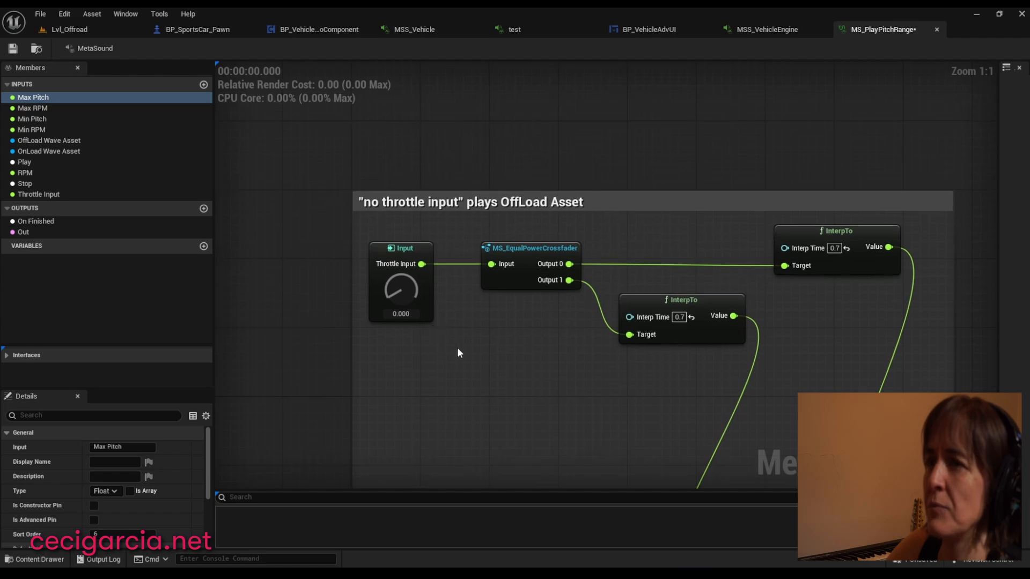
Compare the two InterpTo nodes and their Interp Time settings, and follow their values to the level onload and level offload multipliers
right_drag(721, 411, 562, 356)
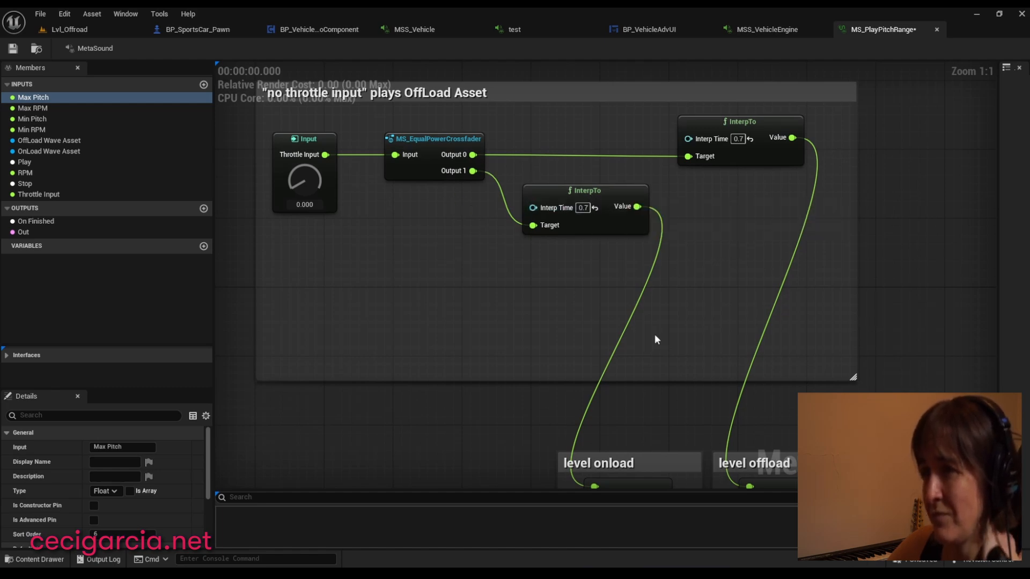
right_drag(667, 342, 668, 326)
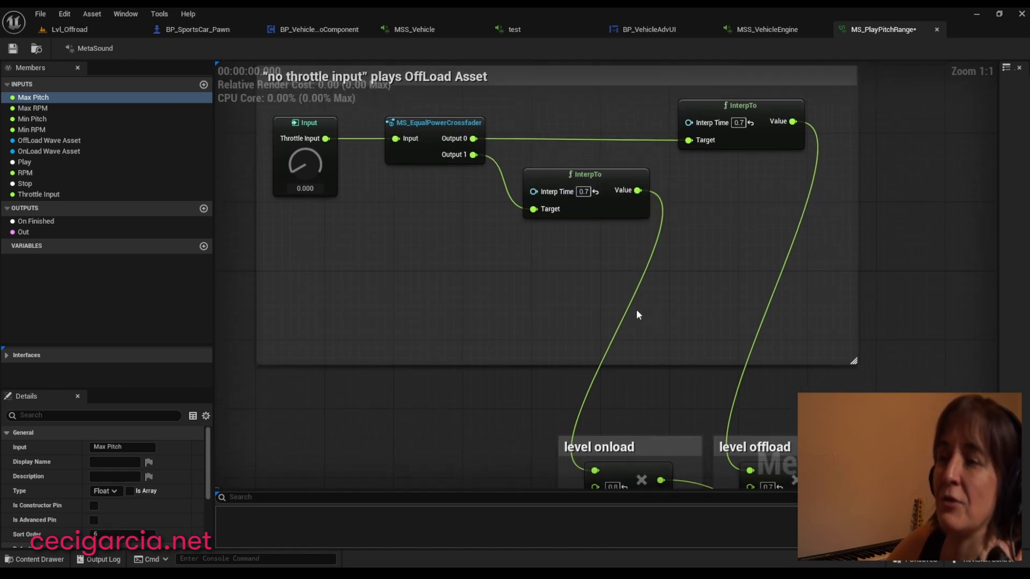
right_drag(311, 283, 355, 375)
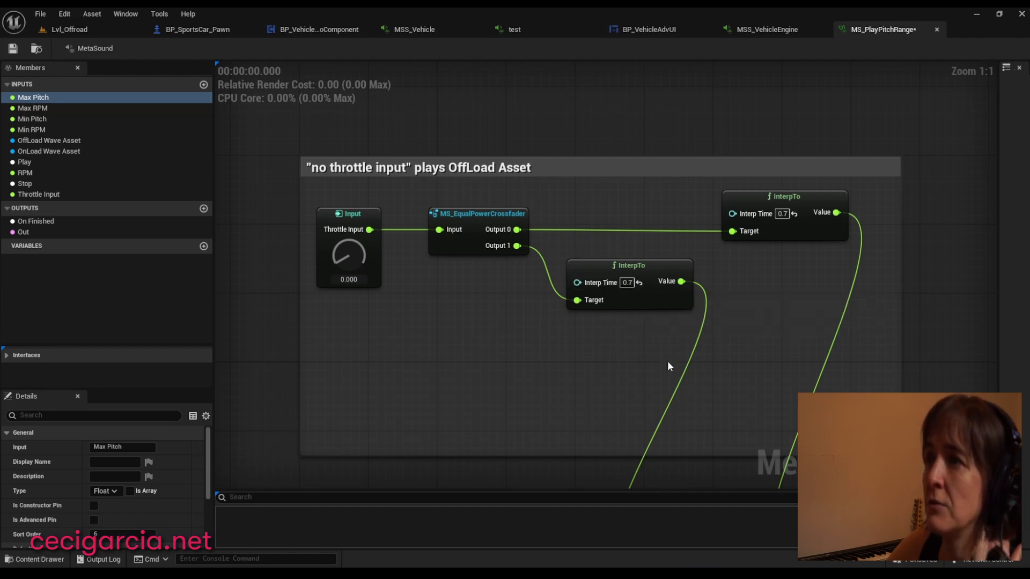
right_drag(792, 441, 752, 250)
scroll(586, 320, down, 1)
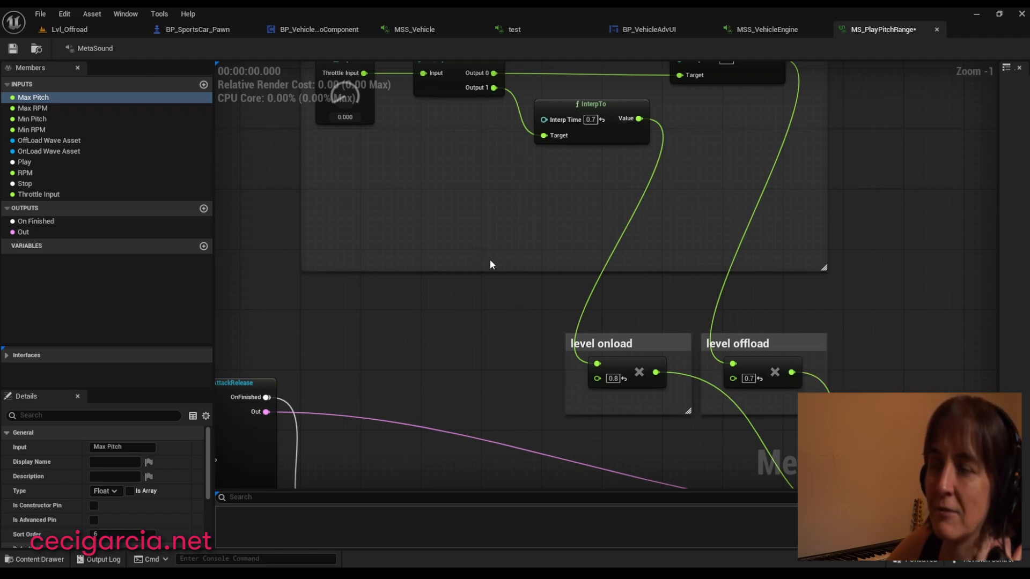
right_drag(490, 264, 566, 385)
scroll(481, 332, up, 1)
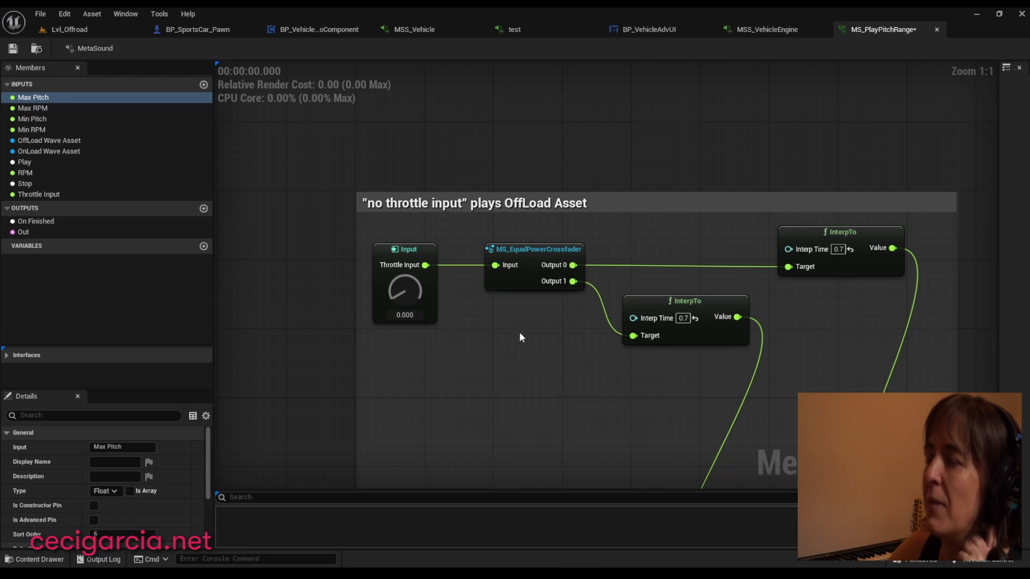
Trace the level onload and level offload results into the Mono Mixer (2) gains, and return to the MS_EqualPowerCrossfader node
right_drag(720, 352, 690, 332)
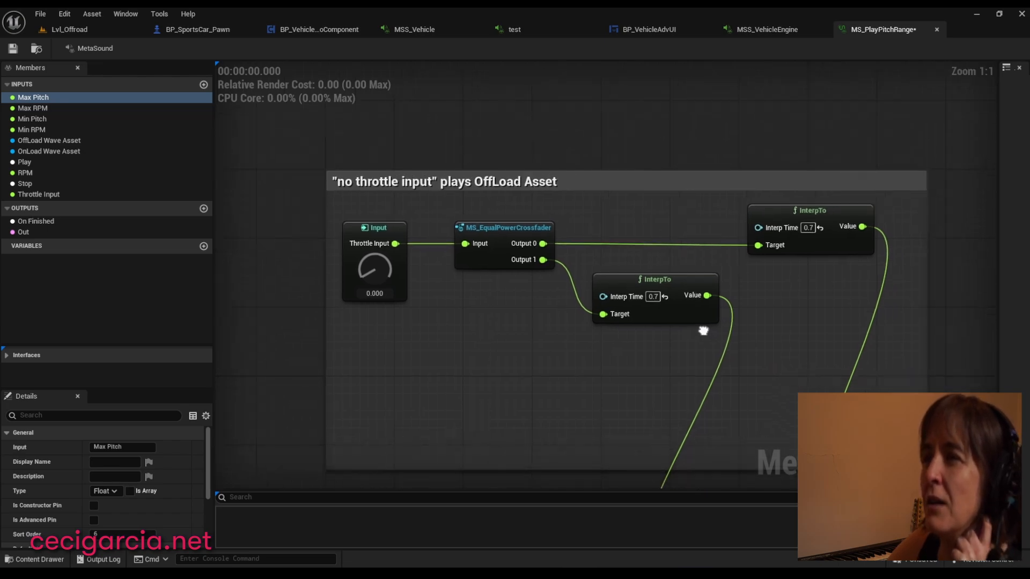
right_drag(598, 412, 550, 276)
scroll(550, 276, down, 2)
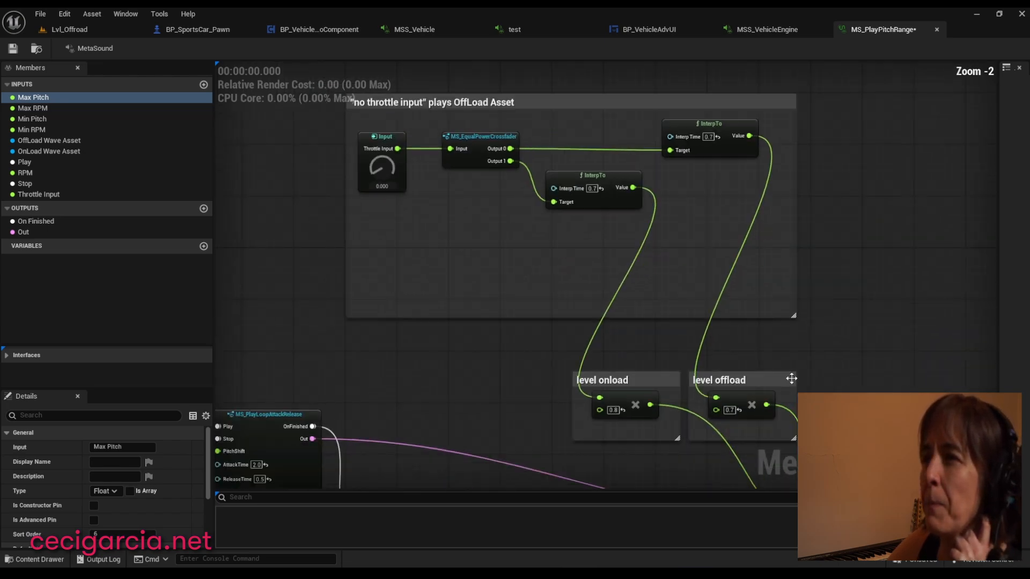
right_drag(800, 370, 703, 191)
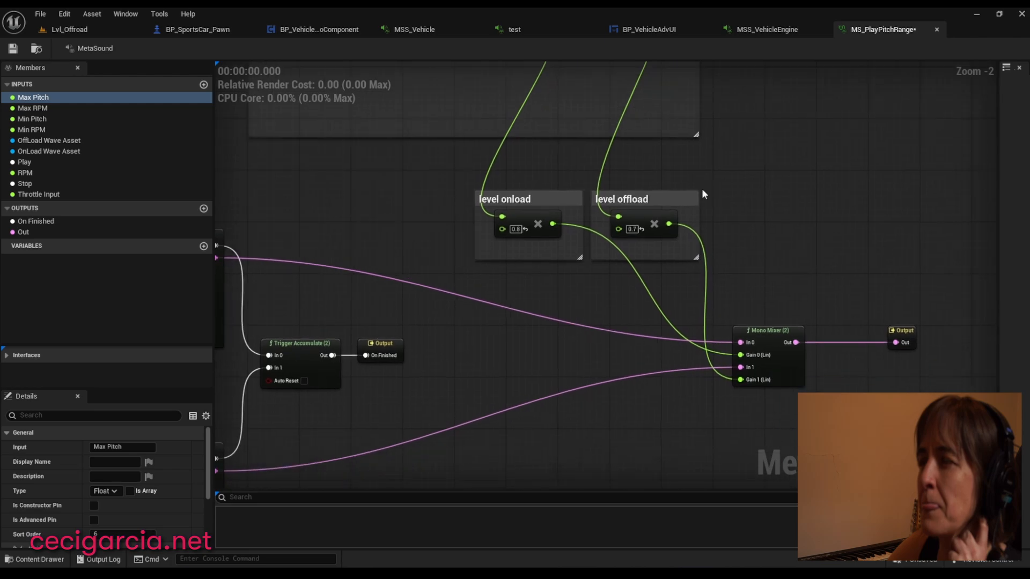
right_drag(804, 277, 758, 258)
right_drag(431, 221, 494, 377)
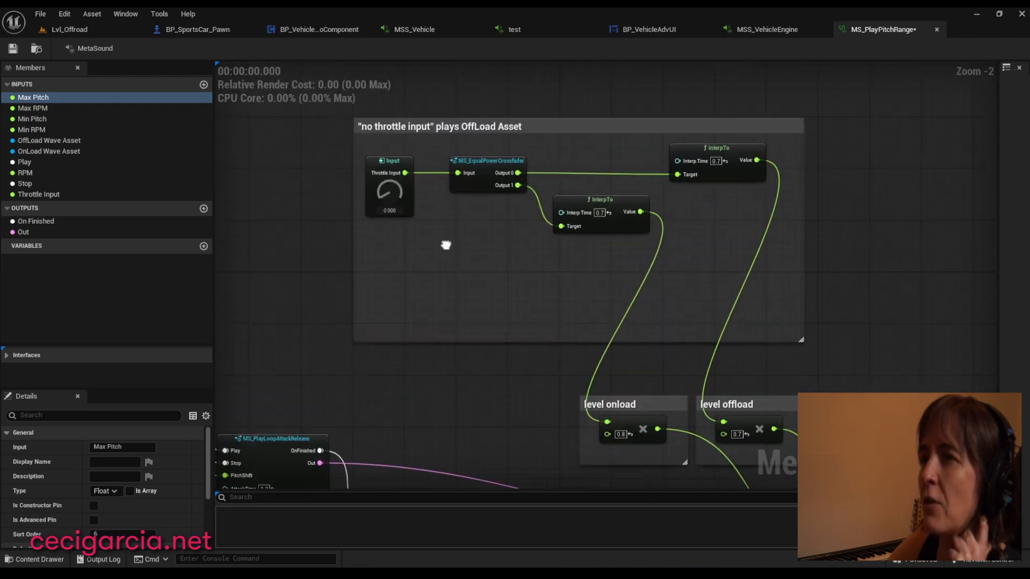
scroll(507, 354, up, 2)
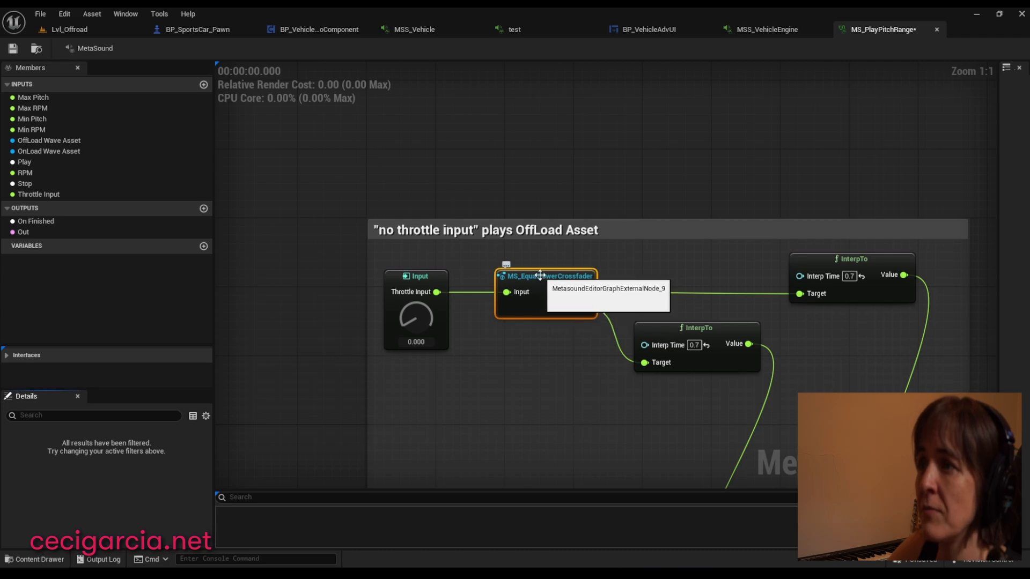
Open the MS_EqualPowerCrossfader graph to inspect its subtract and power nodes, and switch to the same node chain in the test MetaSound
double_click(540, 276)
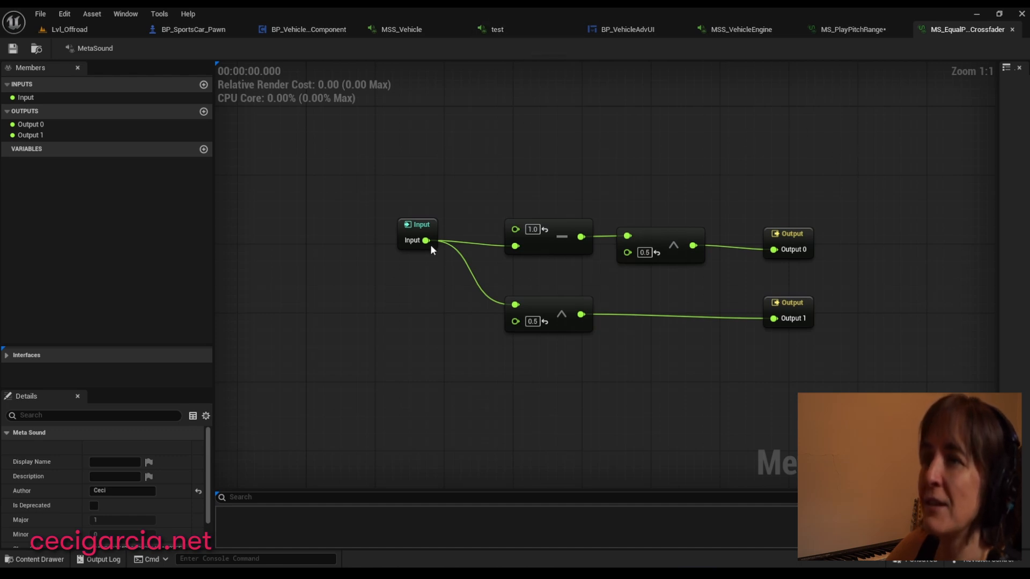
click(497, 30)
right_drag(561, 154, 750, 161)
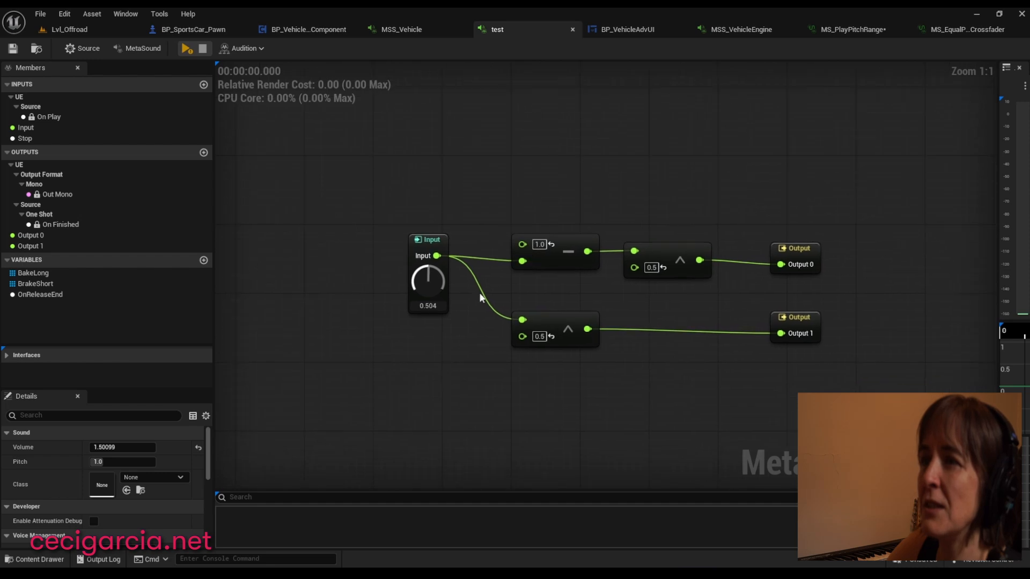
Set the test graph's Input to 0, play the MetaSound, and read the value at Output 0
click(429, 279)
key(space)
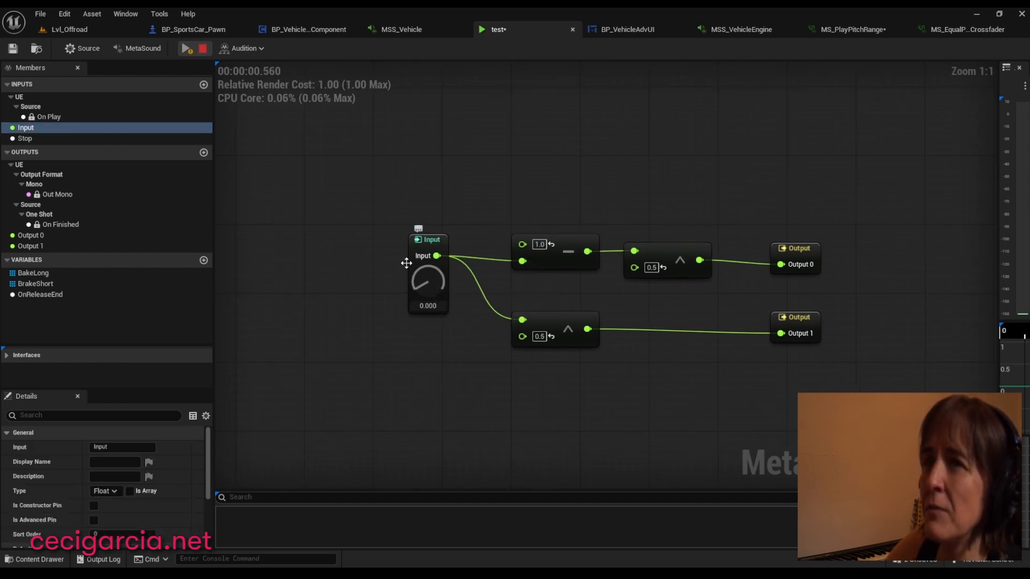
mouse_move(819, 260)
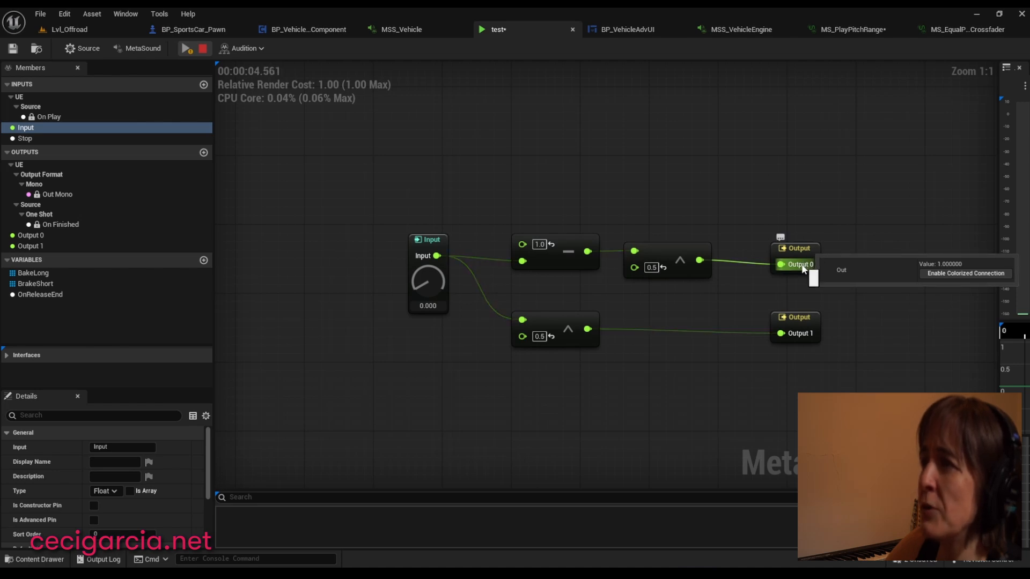
Set the test graph's Input to 1, play the MetaSound, and read the values at Output 0 and Output 1
drag(428, 281, 429, 137)
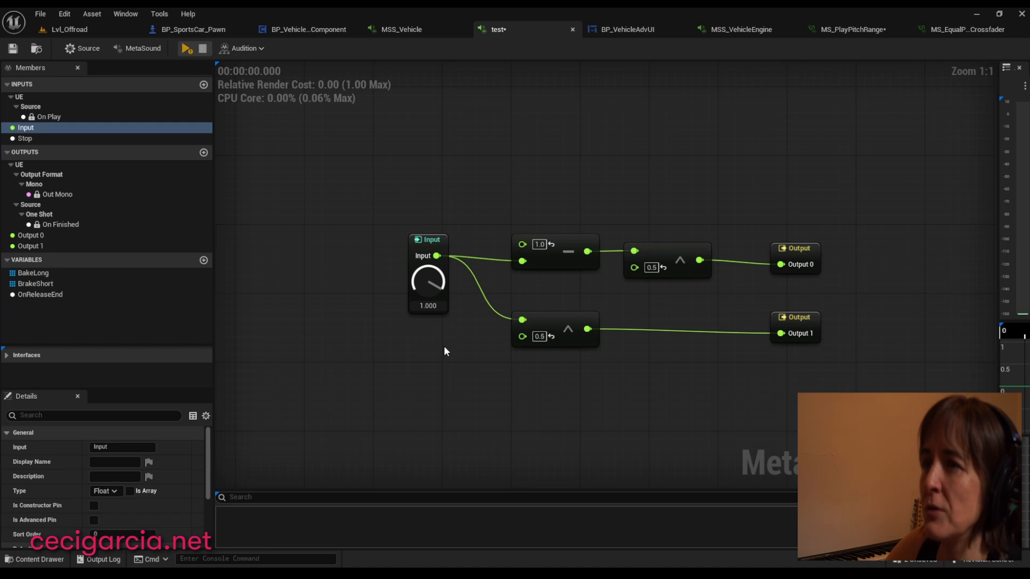
key(space)
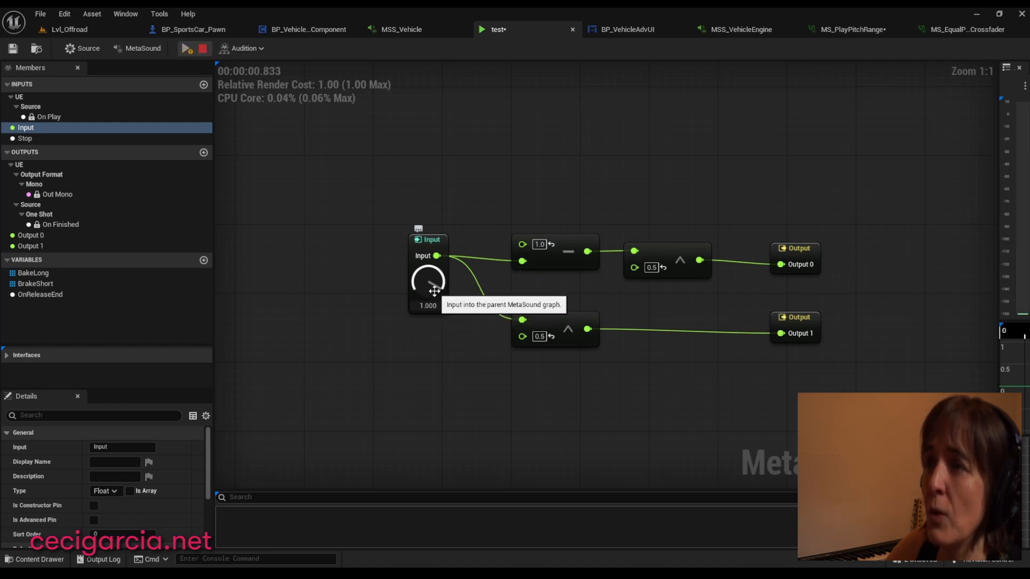
mouse_move(807, 334)
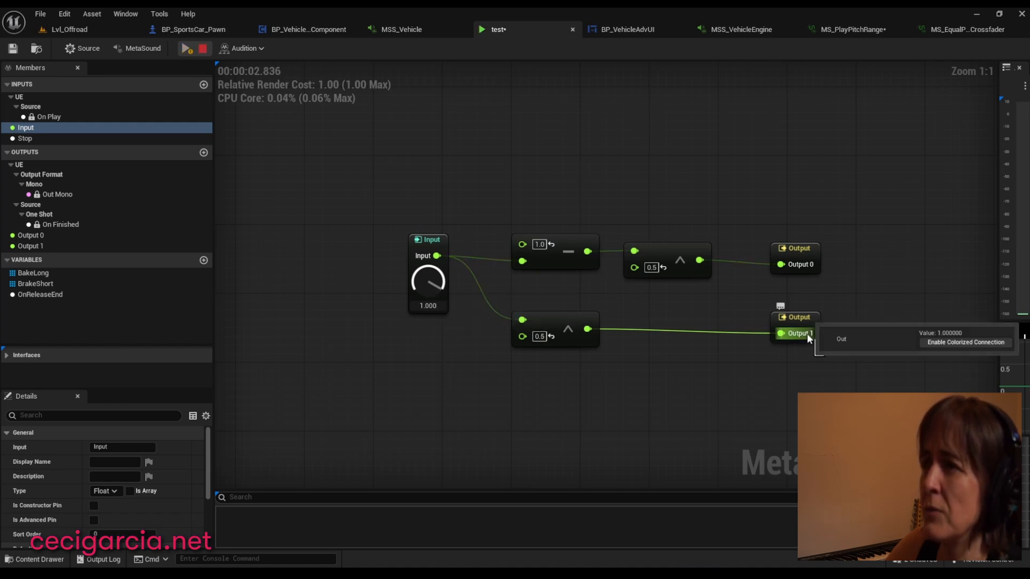
key(space)
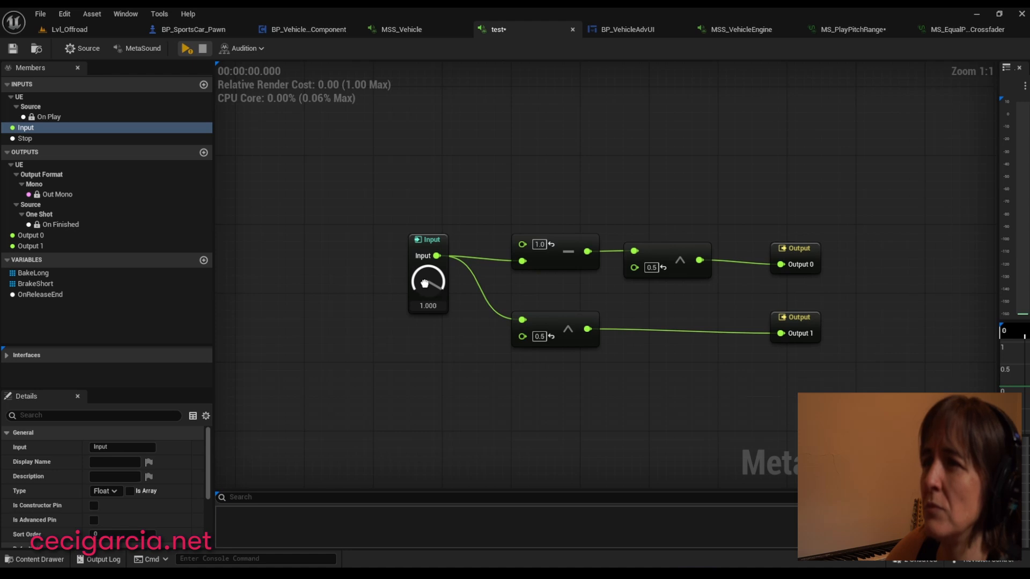
key(space)
mouse_move(801, 266)
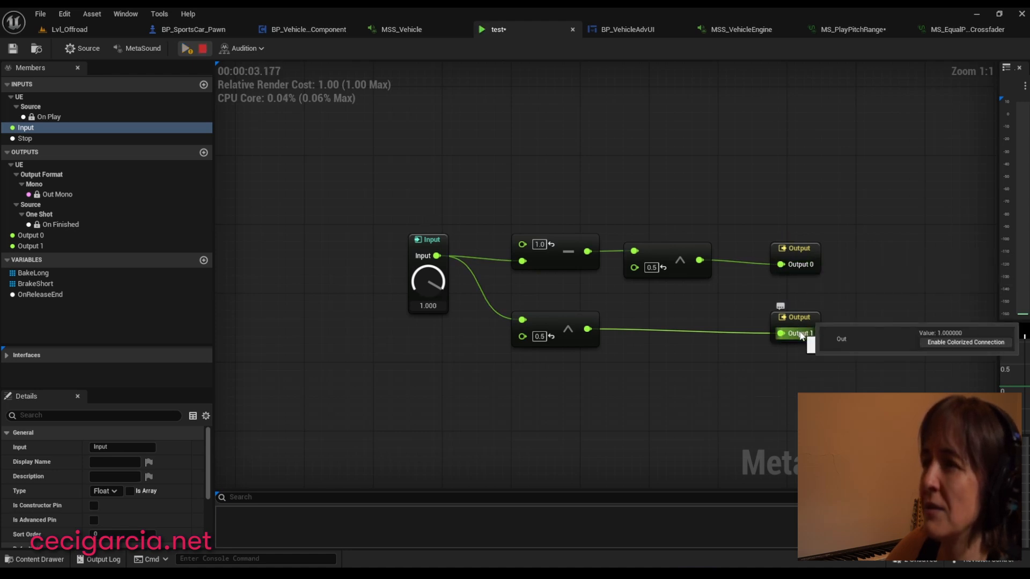
Stop playback, return the test graph's Input to 0, and play again to check the value at Output 1
key(space)
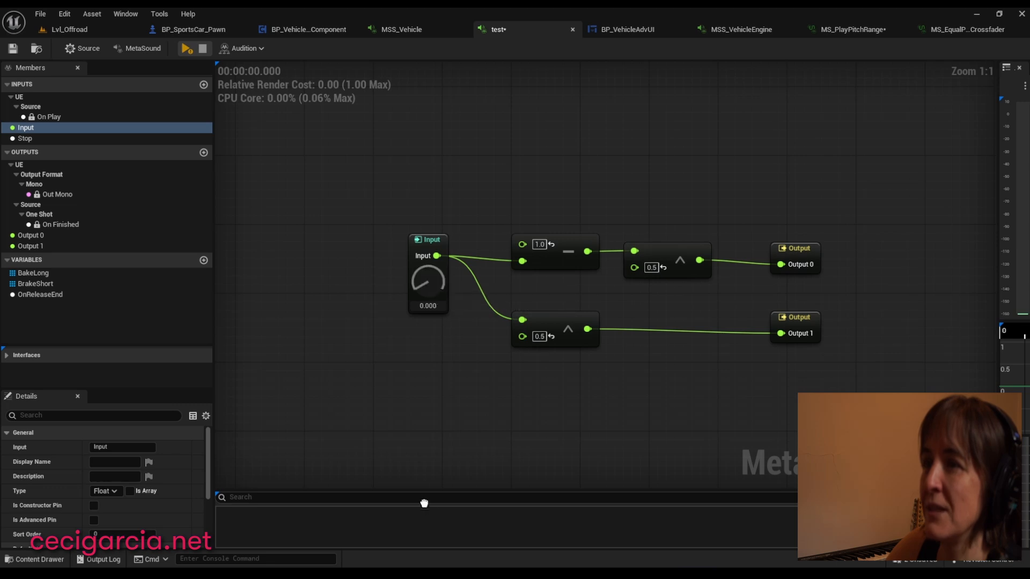
key(space)
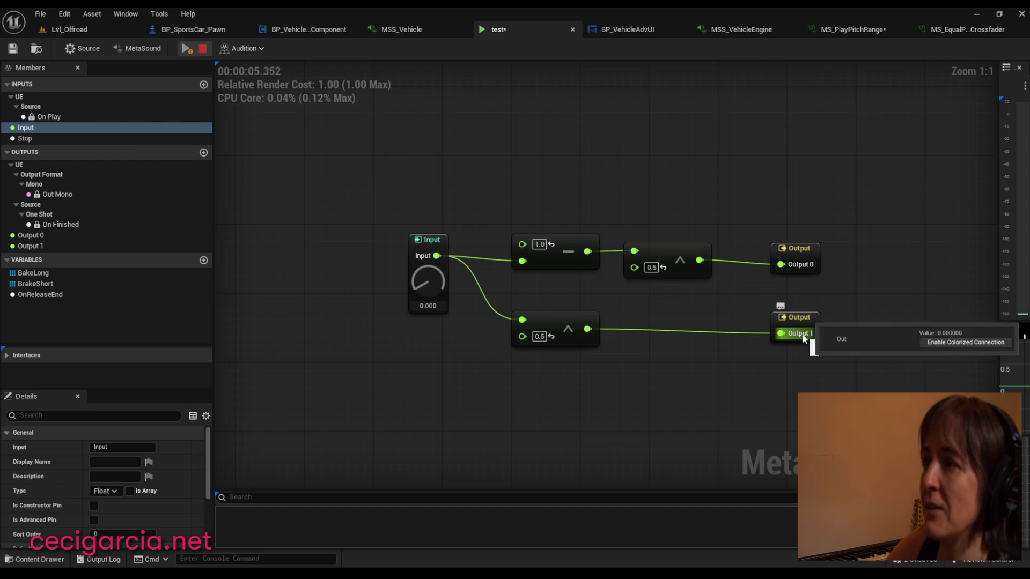
Stop playback, set the test graph's Input to 1, play the MetaSound again to check Output 1, and stop it
key(space)
drag(420, 271, 416, 114)
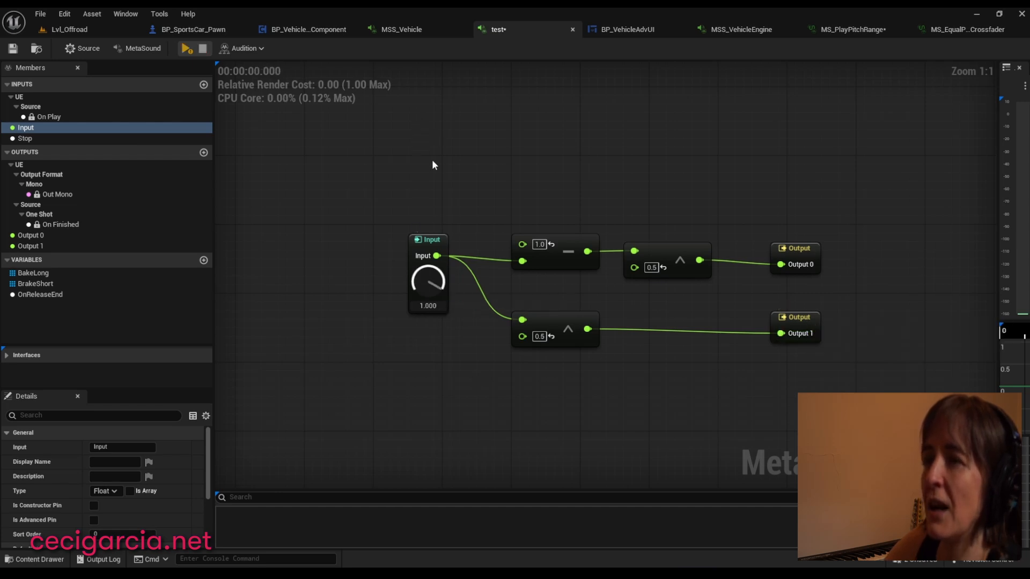
key(space)
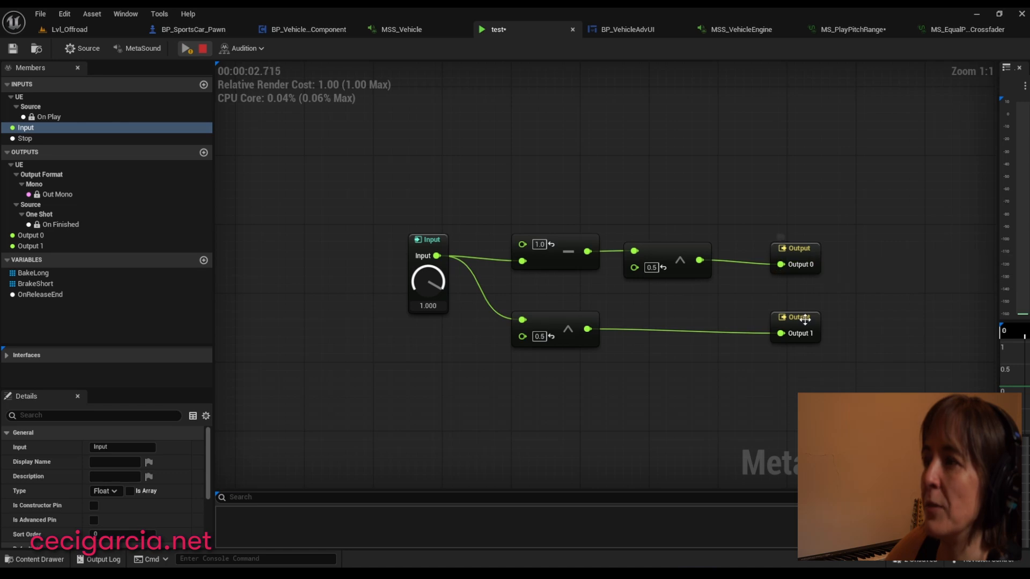
key(space)
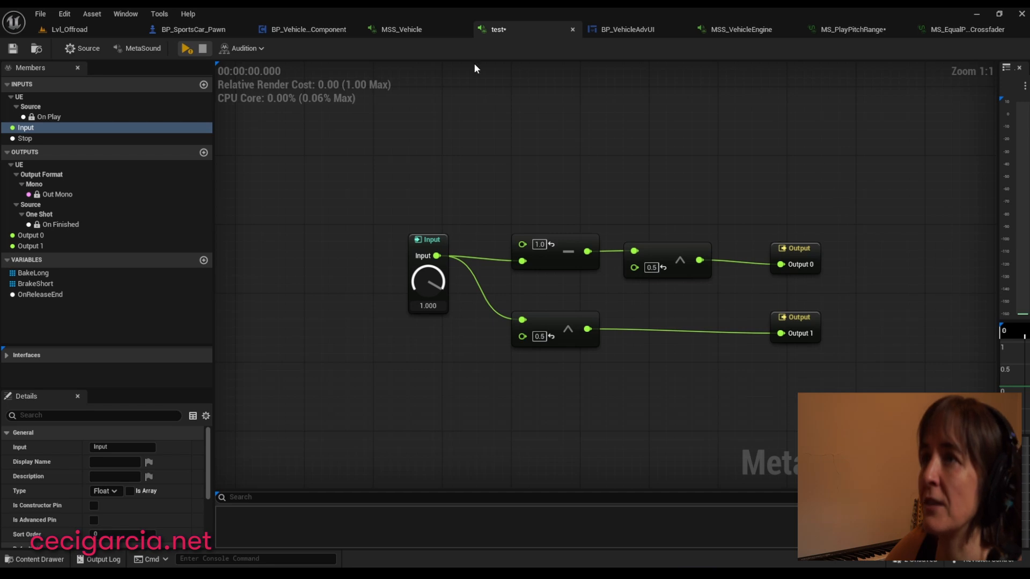
Switch to the MSS_VehicleEngine graph and update the node class of the selected MS_PlayPitchRange node
click(736, 34)
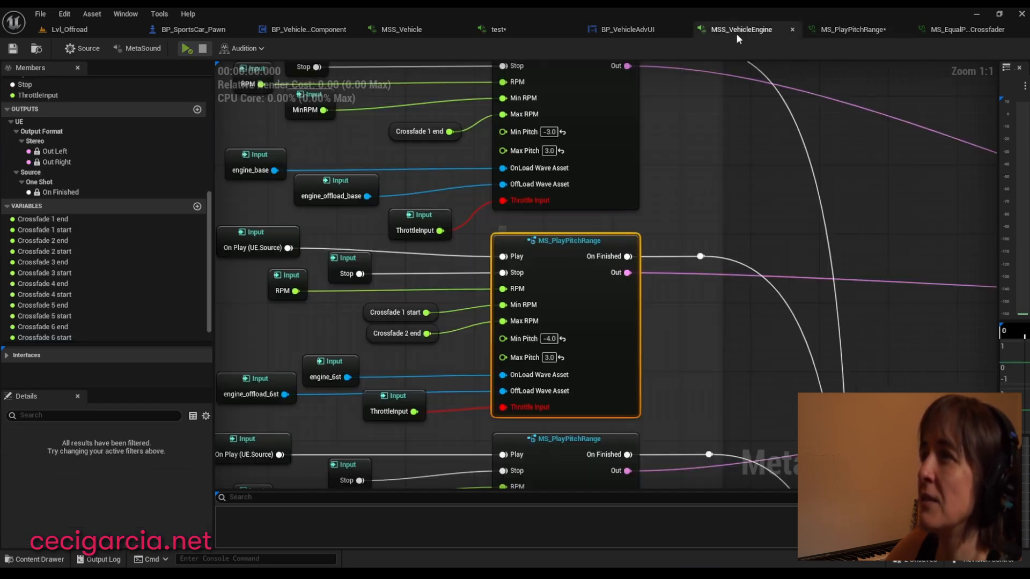
scroll(740, 270, down, 4)
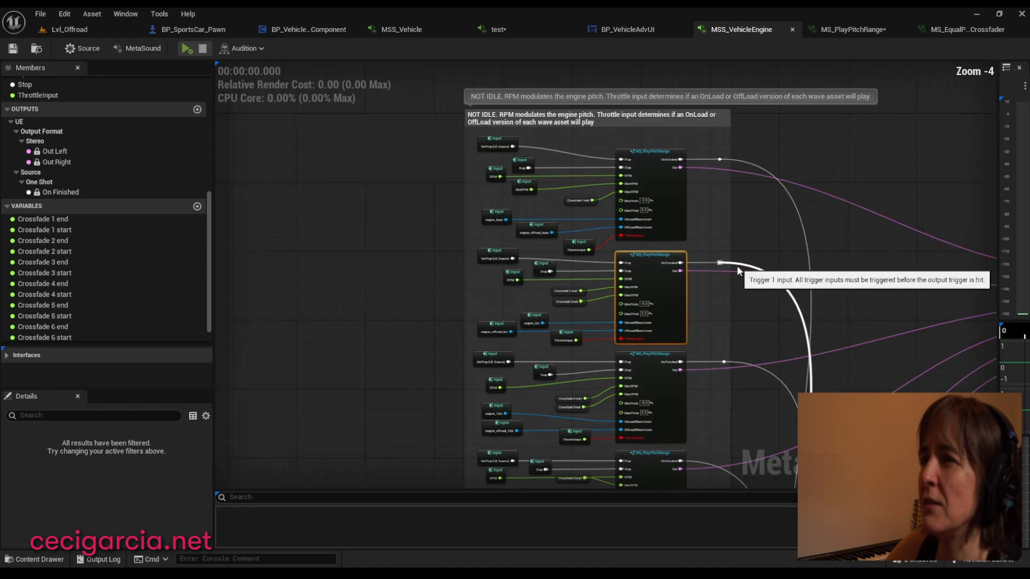
scroll(688, 285, up, 3)
right_click(552, 230)
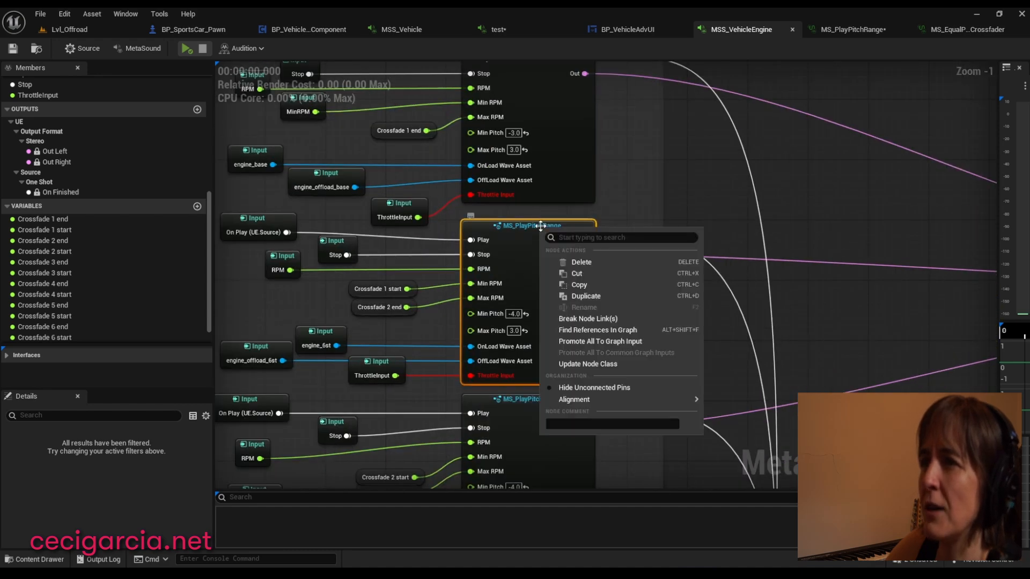
click(613, 364)
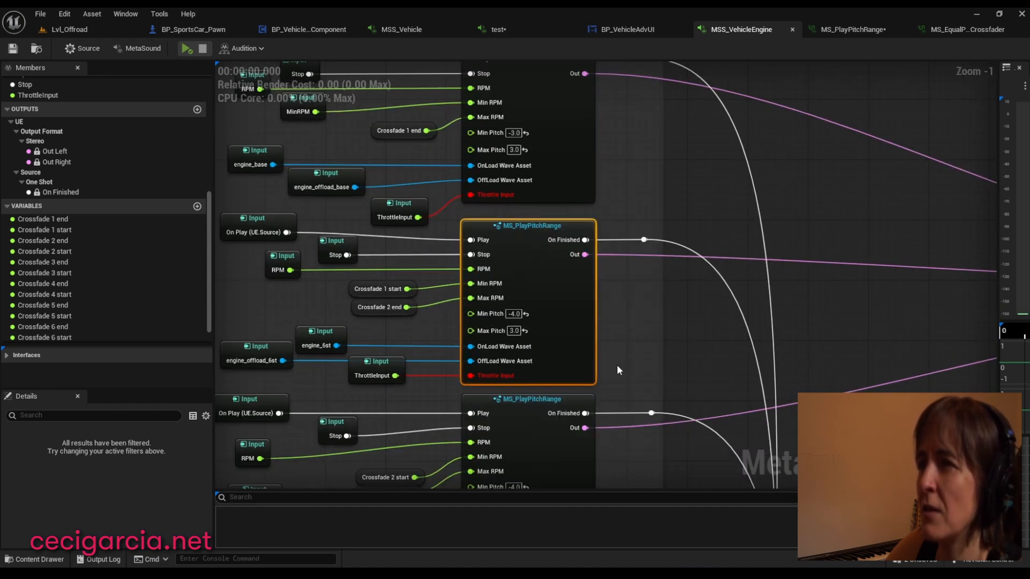
Return to the MS_PlayPitchRange graph and examine the Throttle Input's path through the equal power crossfader and the InterpTo nodes
click(841, 31)
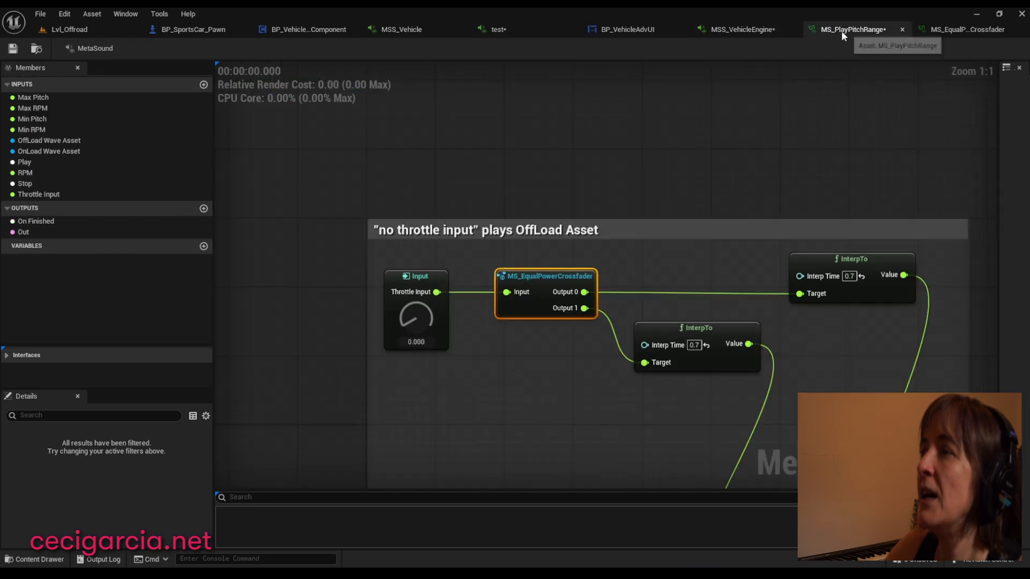
right_drag(866, 381, 794, 386)
scroll(811, 290, down, 2)
scroll(773, 336, up, 2)
right_drag(753, 205, 806, 327)
right_drag(390, 242, 433, 214)
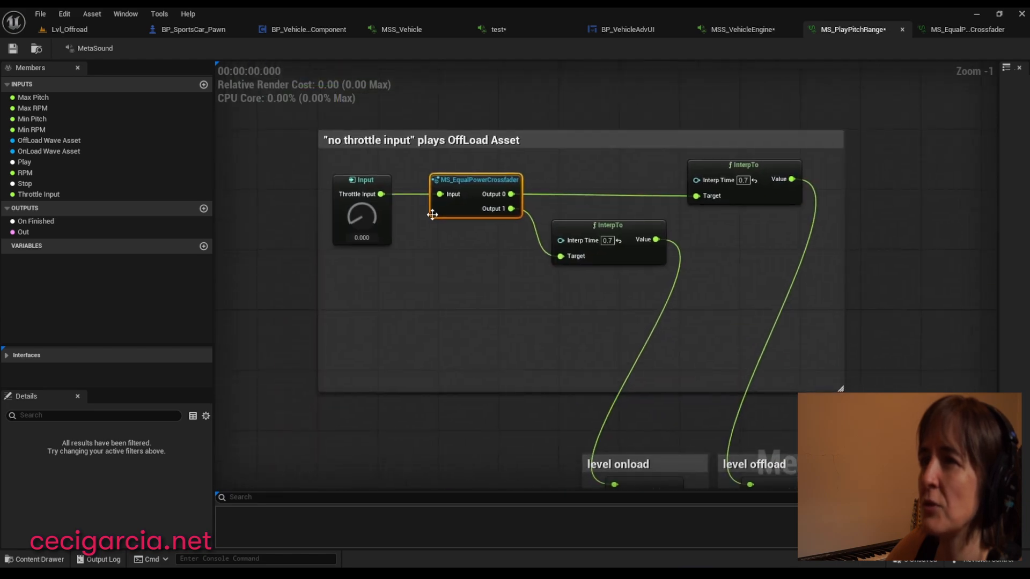
click(357, 226)
right_drag(791, 385, 748, 251)
right_drag(703, 118, 722, 246)
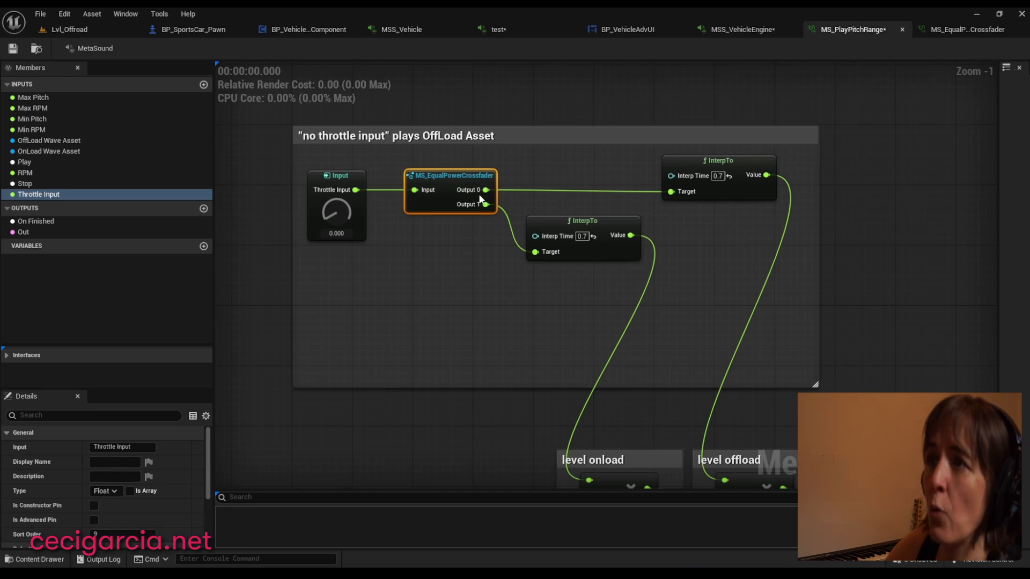
Follow the onload and offload level signals into the Mono Mixer gains and trace its audio inputs back to both MS_PlayLoopAttackRelease nodes
right_drag(841, 382, 780, 144)
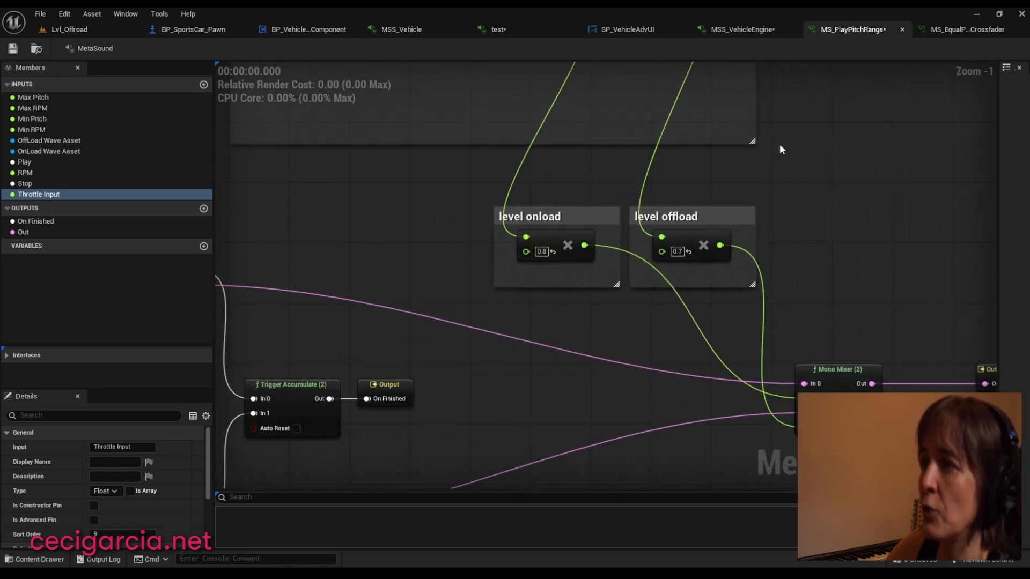
right_drag(782, 275, 764, 246)
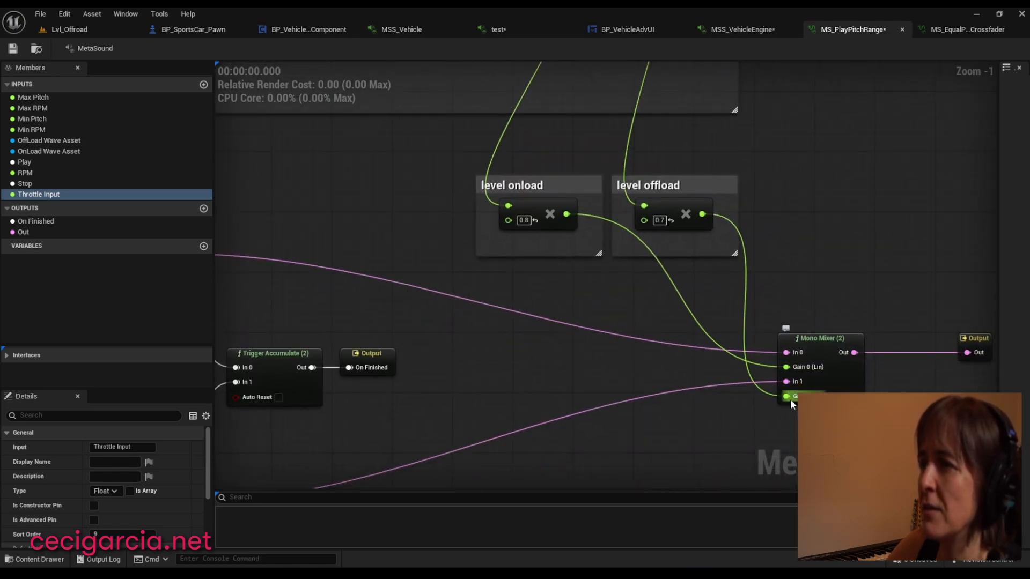
right_drag(683, 441, 927, 327)
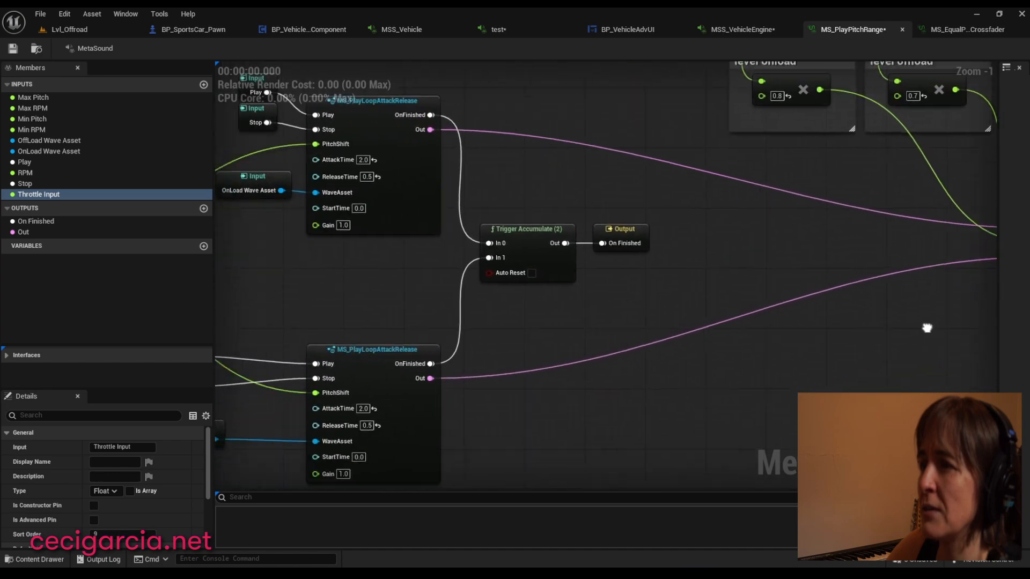
right_drag(452, 461, 594, 299)
right_drag(755, 401, 523, 482)
scroll(649, 364, down, 2)
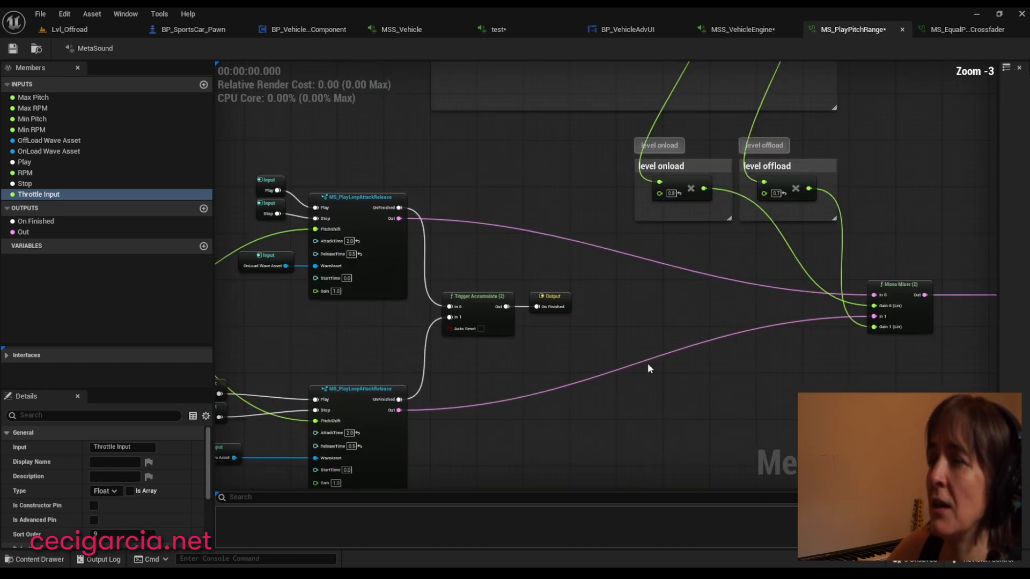
Examine how the InterpTo outputs feed the multiply nodes in the level onload and level offload comments
right_drag(686, 245, 641, 421)
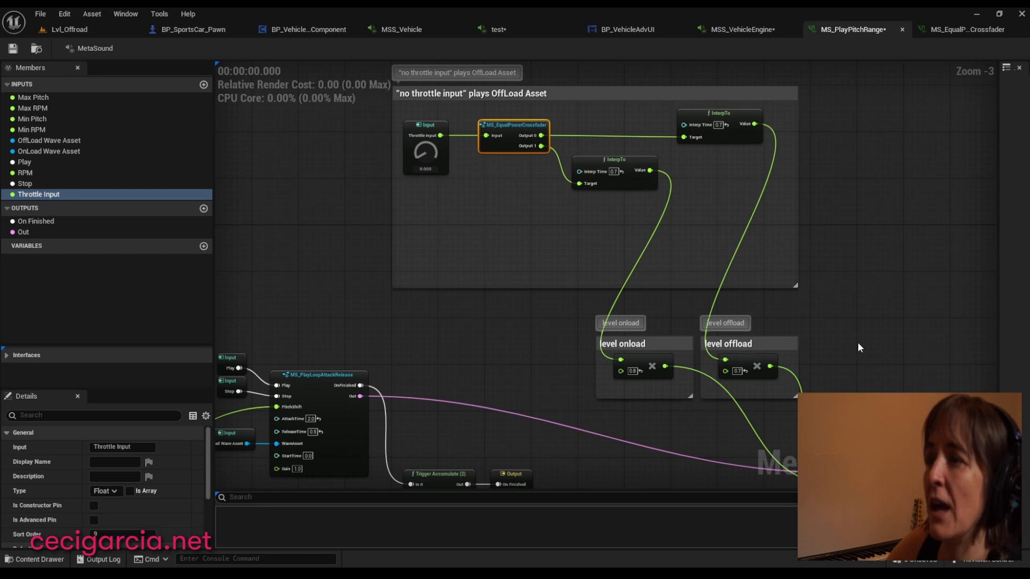
right_drag(857, 342, 790, 225)
scroll(612, 273, up, 3)
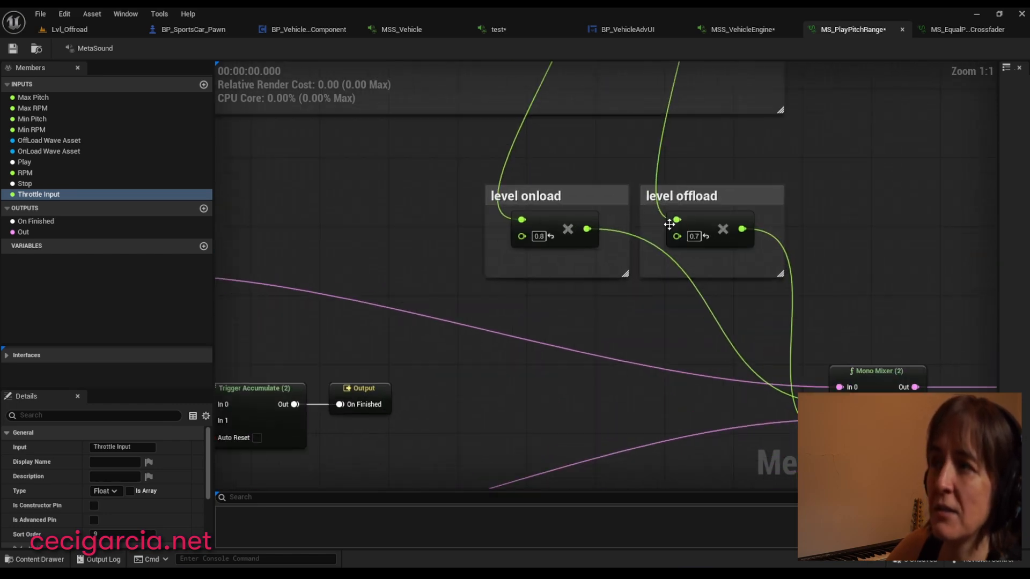
scroll(761, 288, down, 1)
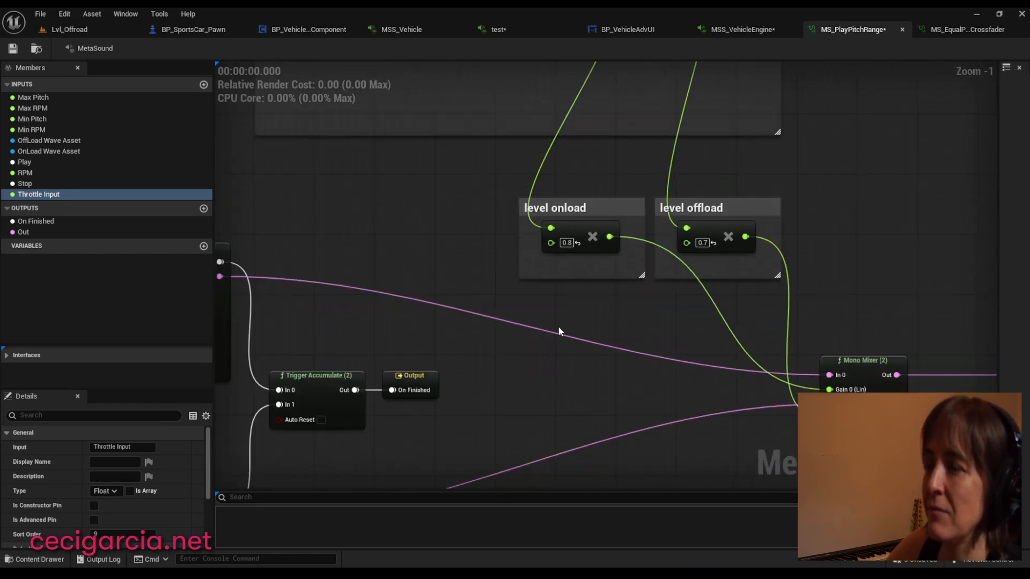
scroll(558, 326, down, 2)
scroll(569, 301, up, 3)
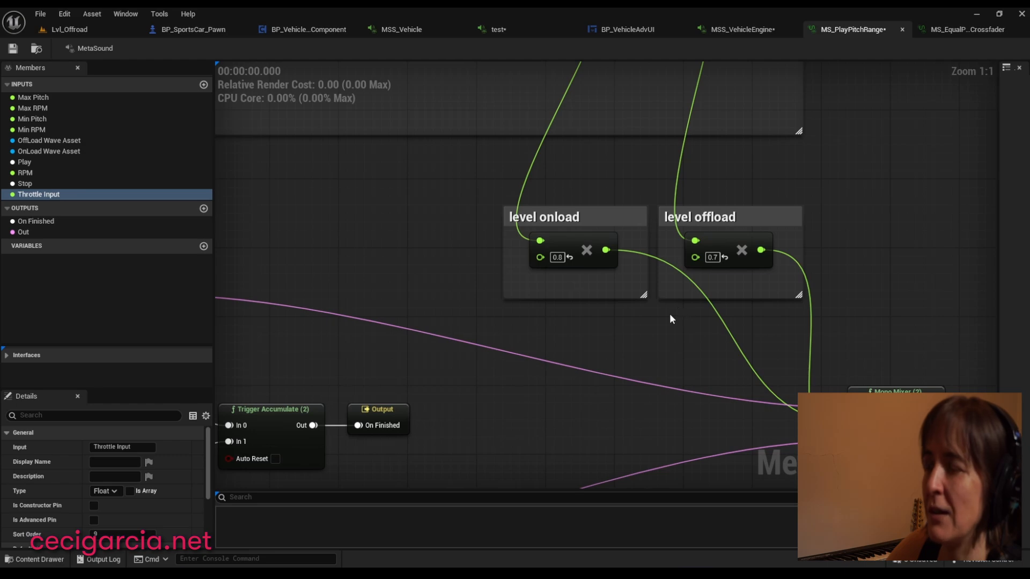
Review the whole MS_PlayPitchRange graph, from the RPM Map Range node through the two loop players to the mixer and throttle crossfade section
scroll(668, 314, down, 6)
right_drag(572, 292, 589, 336)
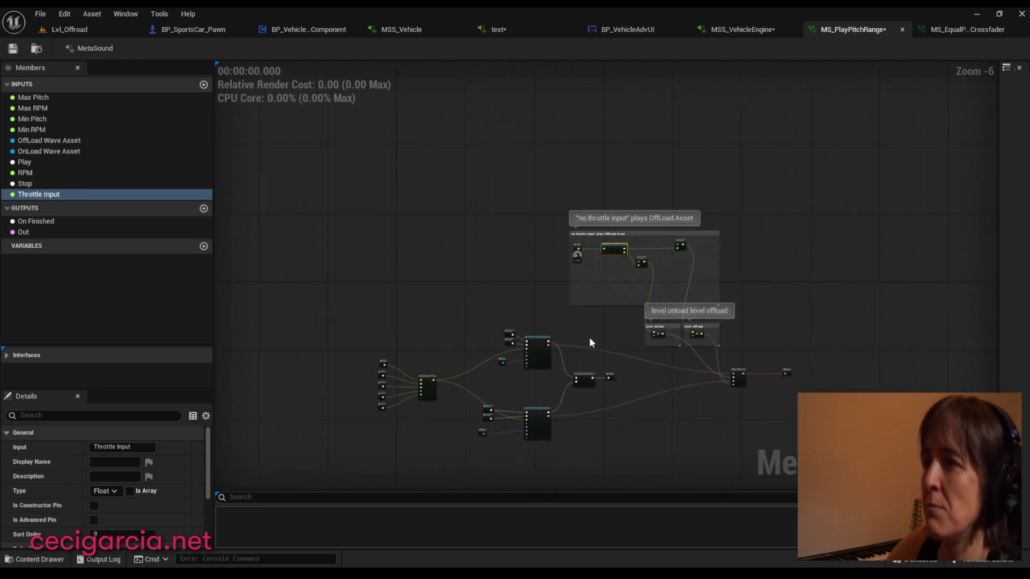
scroll(590, 336, up, 2)
scroll(637, 357, down, 2)
right_drag(679, 439, 700, 390)
scroll(644, 367, up, 2)
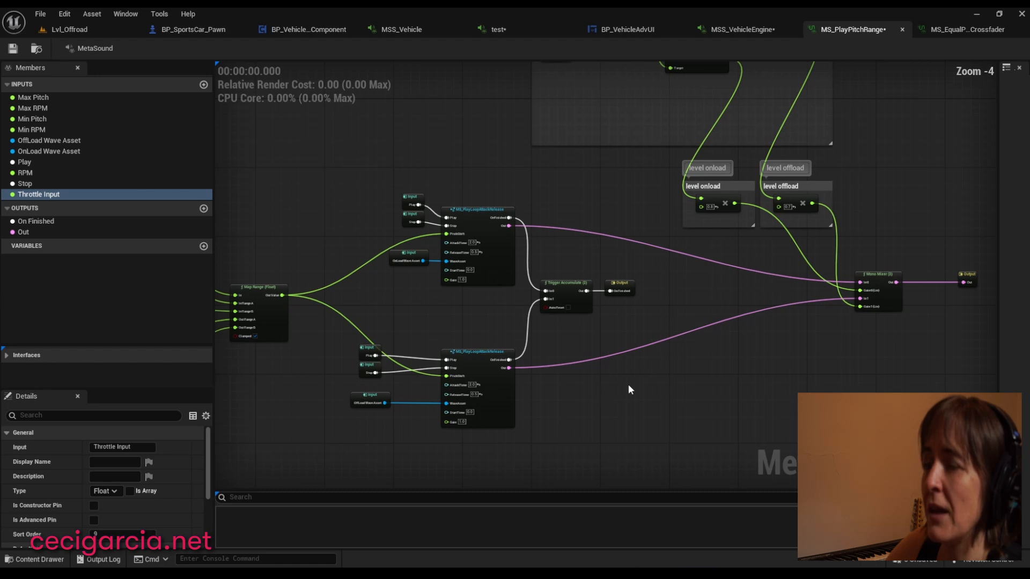
right_drag(629, 384, 867, 375)
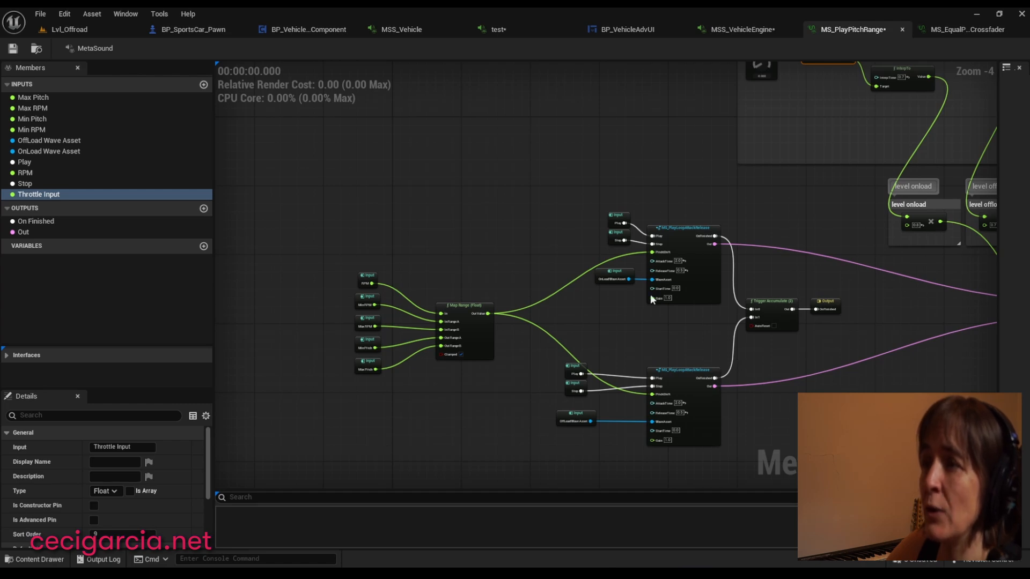
right_drag(765, 362, 706, 246)
right_drag(649, 262, 669, 272)
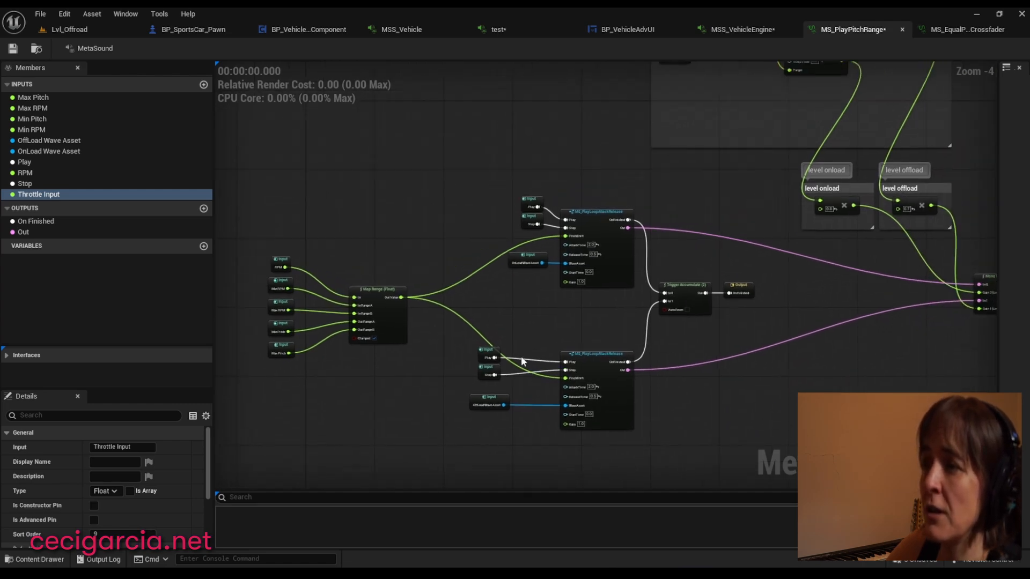
scroll(544, 360, up, 1)
scroll(562, 363, down, 2)
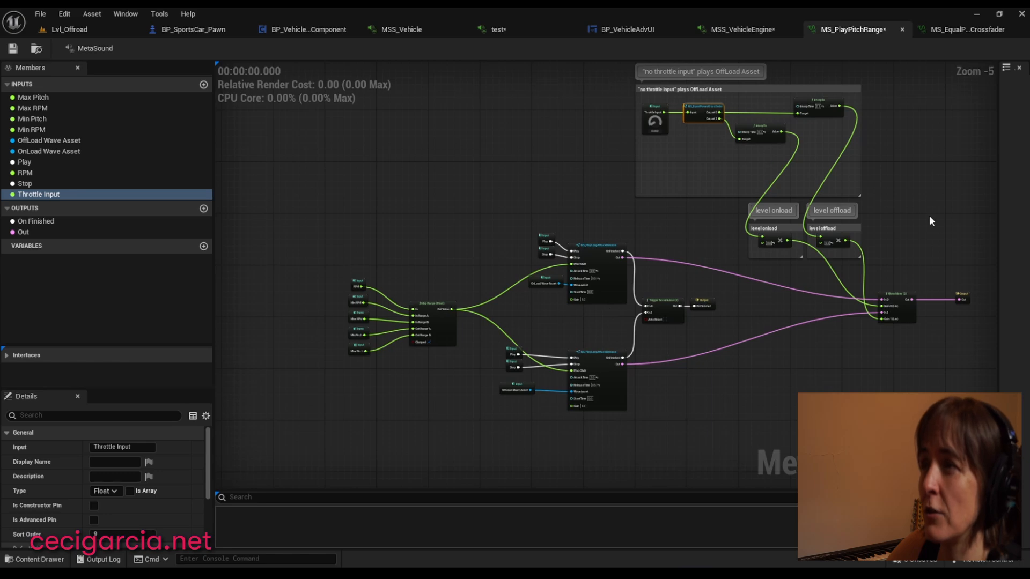
right_drag(864, 264, 790, 356)
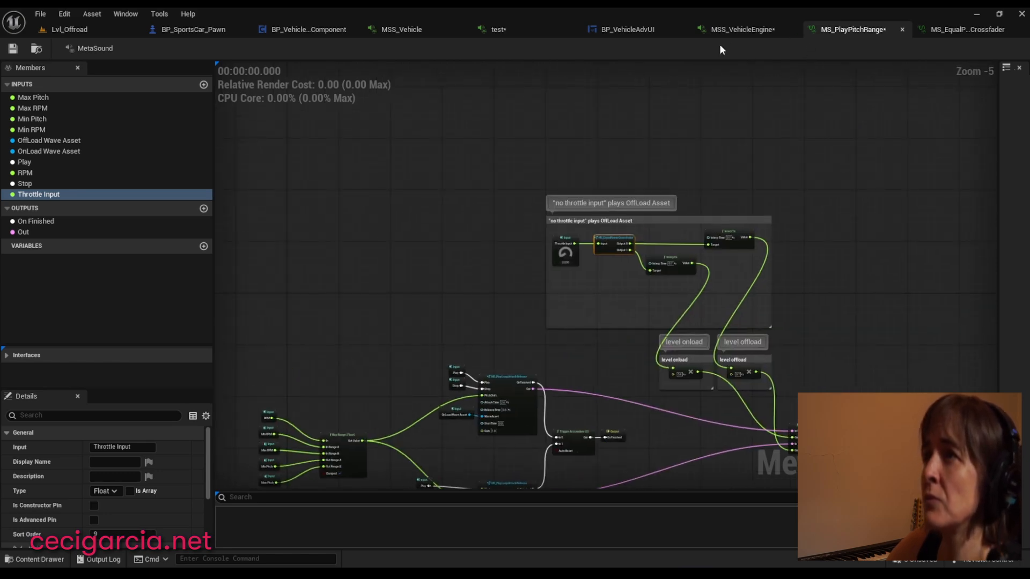
Switch back to the MSS_VehicleEngine graph and survey how the six MS_PlayPitchRange nodes relate to the RPM-driven level section
click(741, 30)
scroll(736, 237, down, 4)
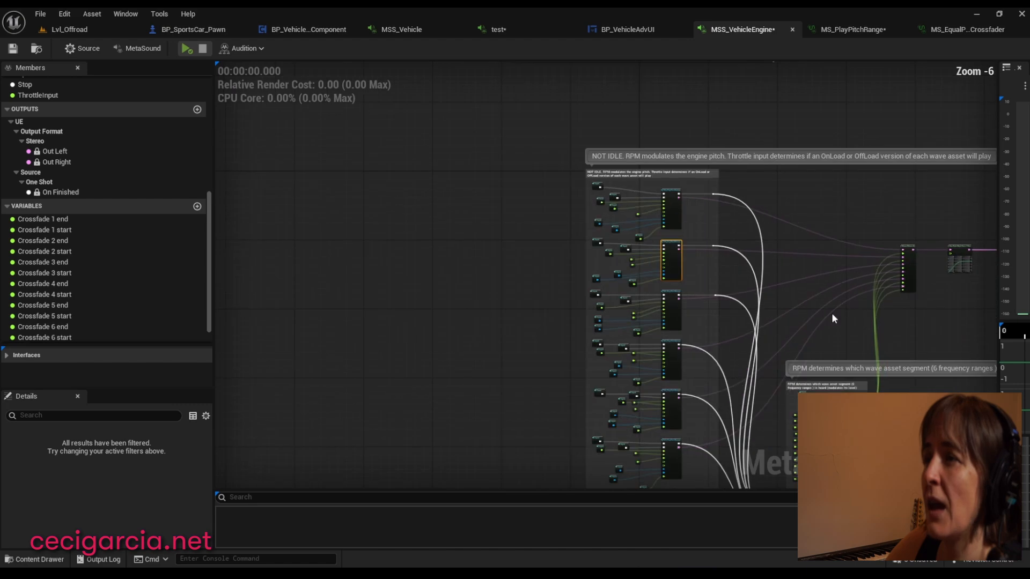
right_drag(833, 319, 605, 204)
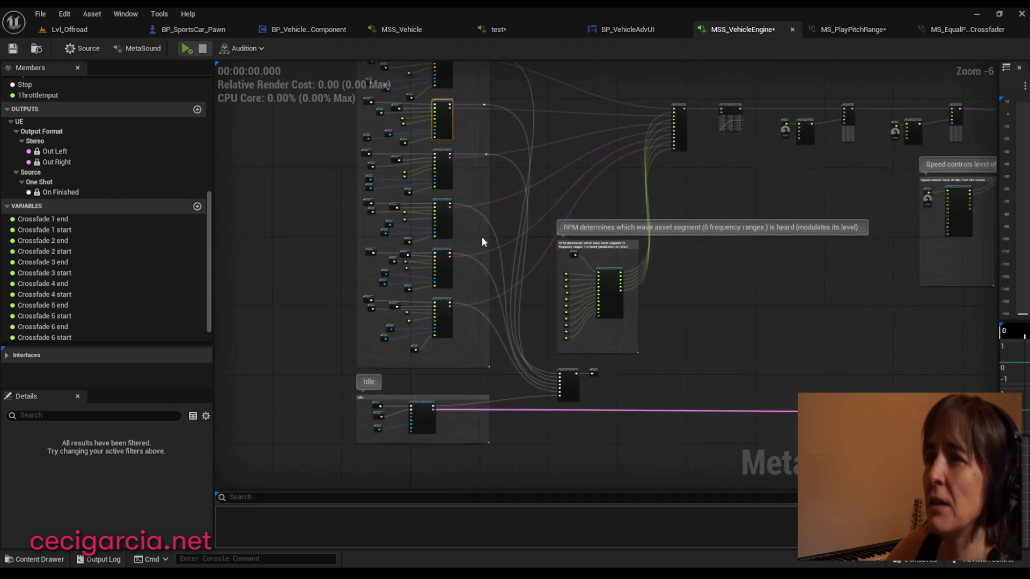
scroll(591, 256, up, 3)
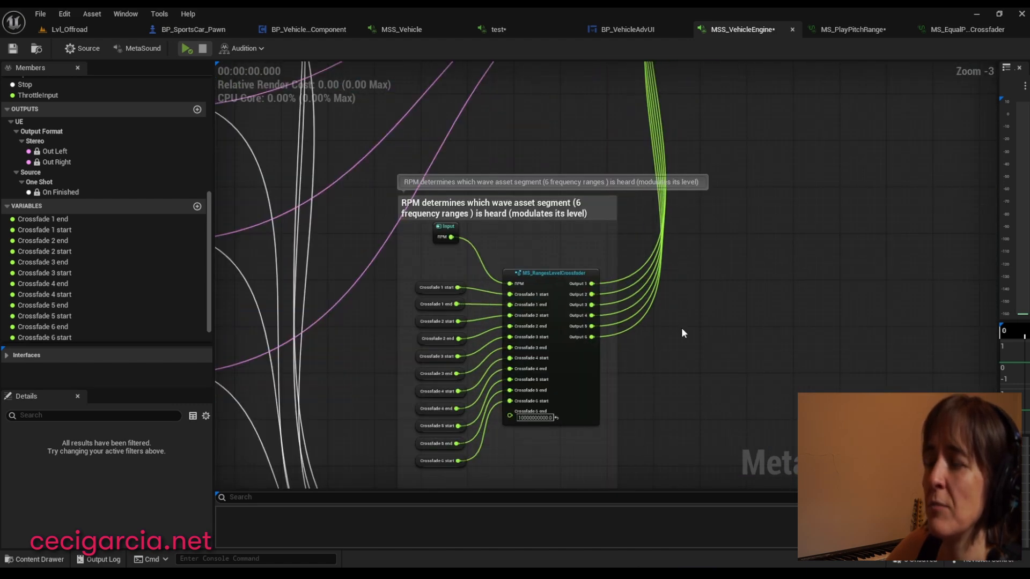
scroll(681, 327, down, 2)
scroll(597, 271, down, 2)
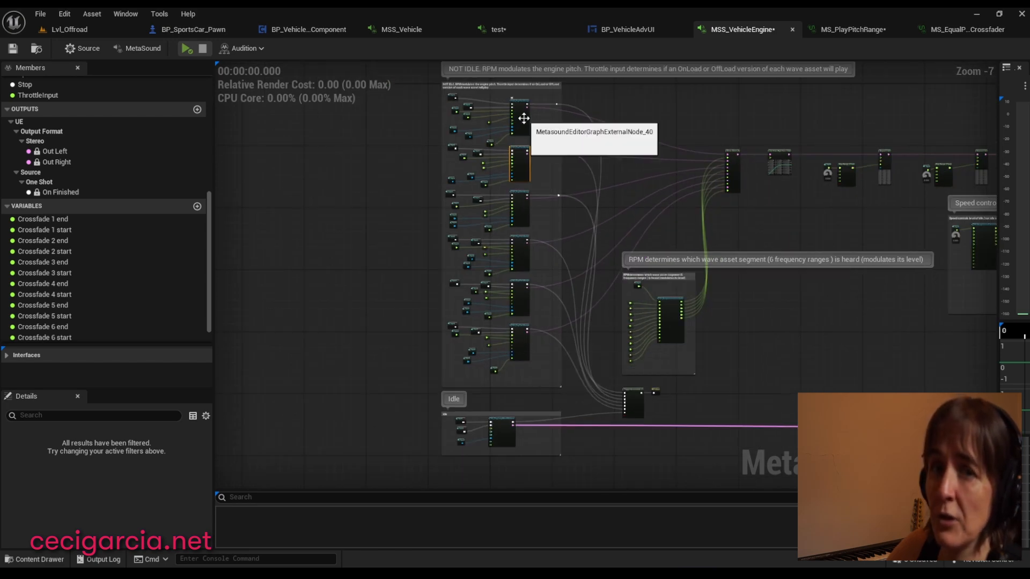
Inspect the MS_RangesLevelCrossfader node's crossfade start and end inputs and its six outputs, selecting the RPM input node that feeds it
scroll(728, 304, up, 2)
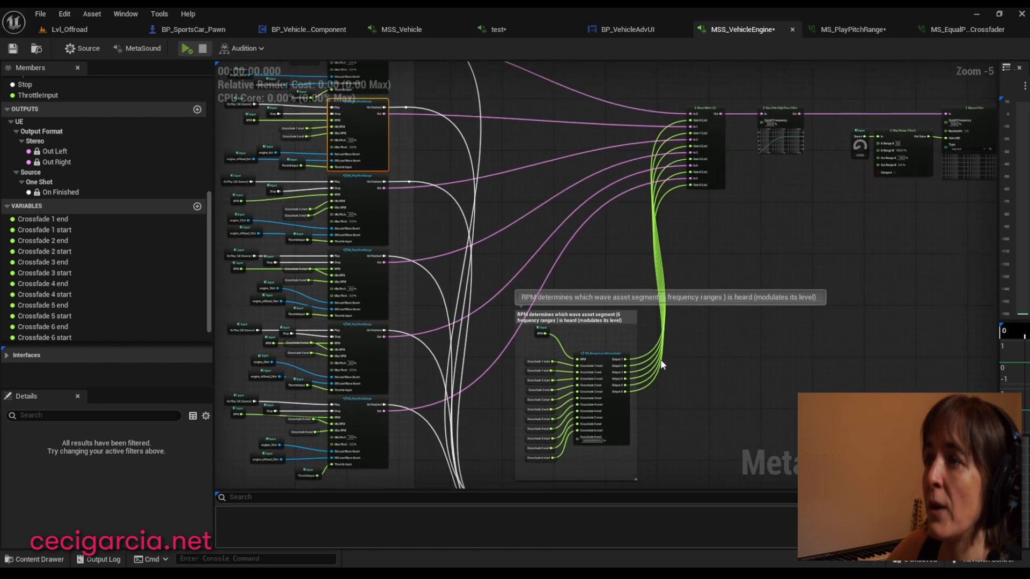
scroll(661, 360, up, 4)
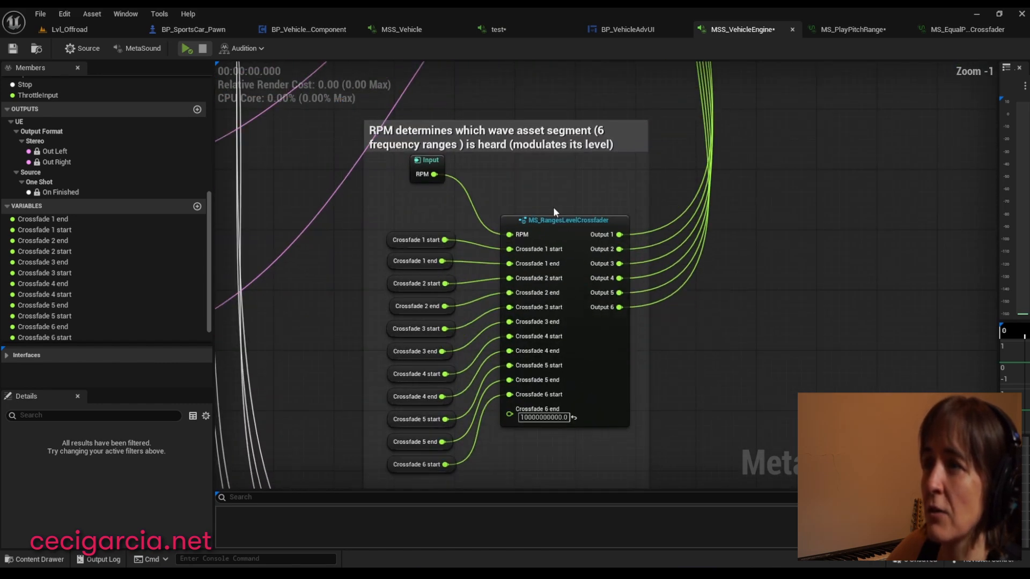
right_drag(756, 237, 804, 189)
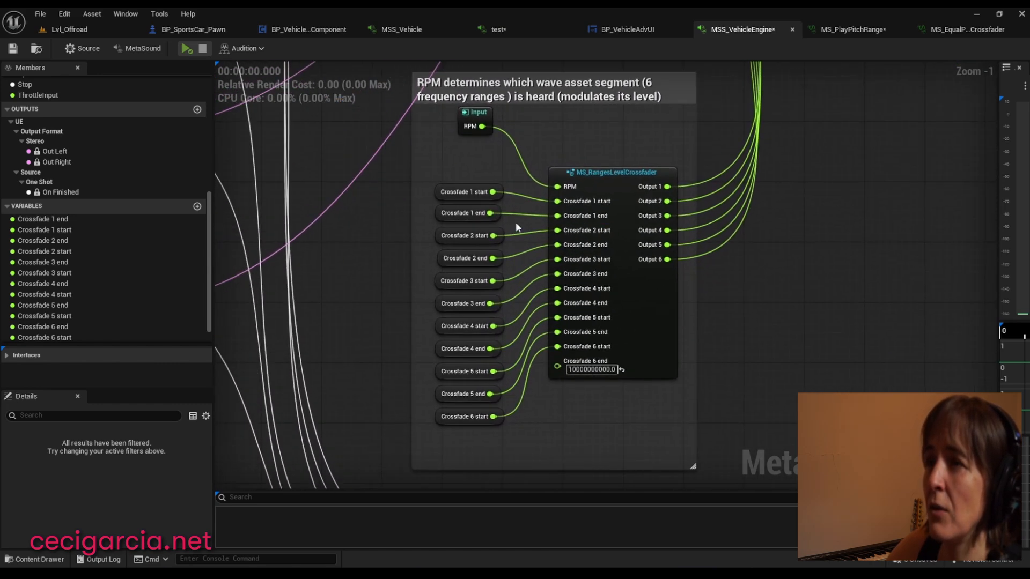
scroll(596, 181, up, 1)
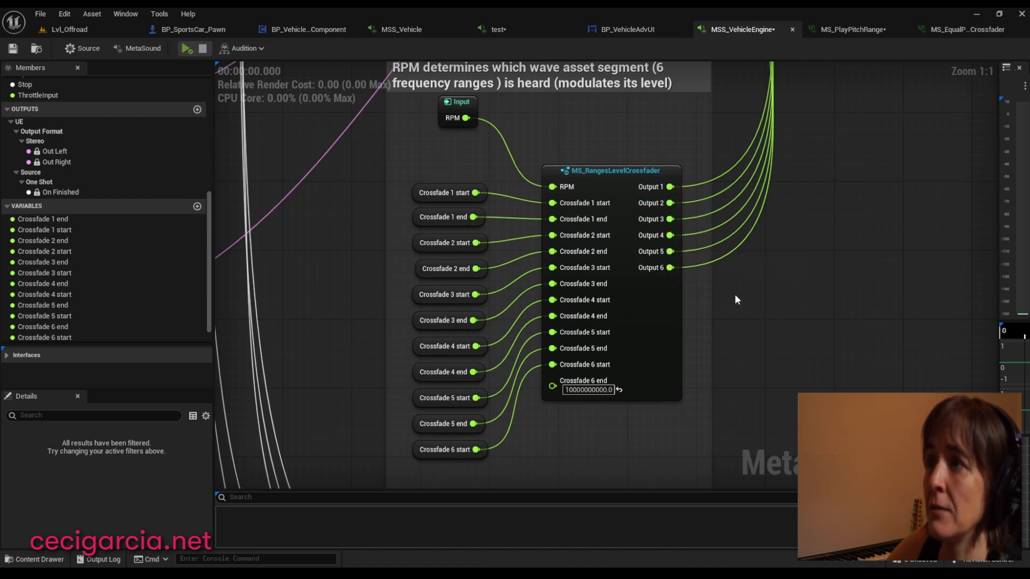
right_drag(735, 294, 710, 47)
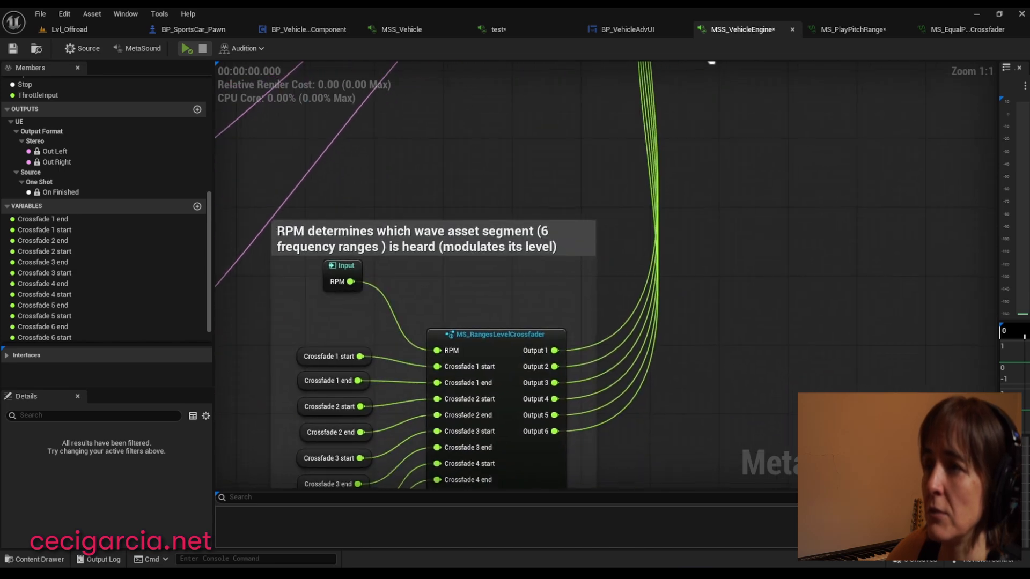
right_drag(322, 272, 343, 282)
click(369, 270)
right_drag(757, 311, 748, 276)
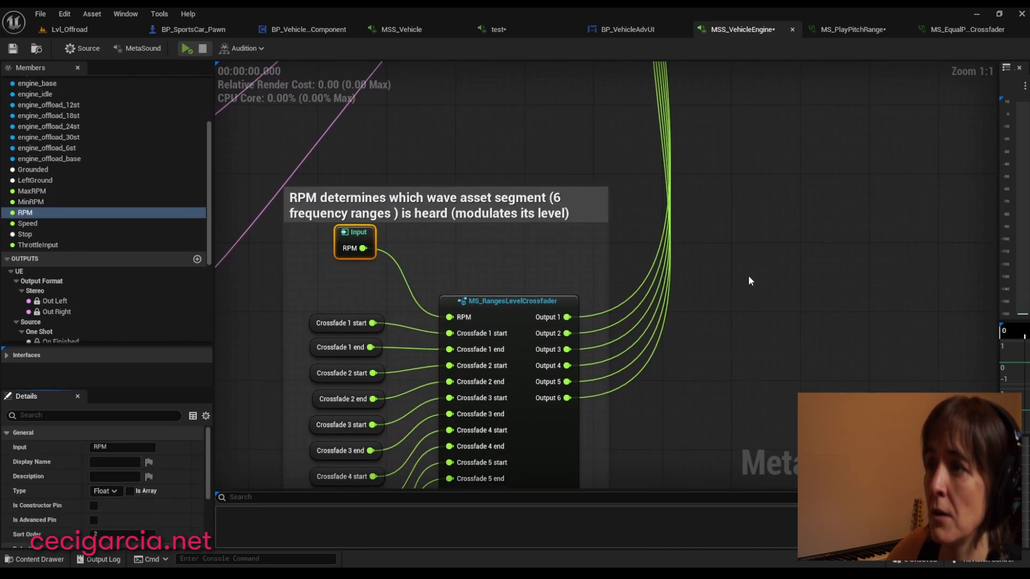
right_drag(677, 383, 740, 236)
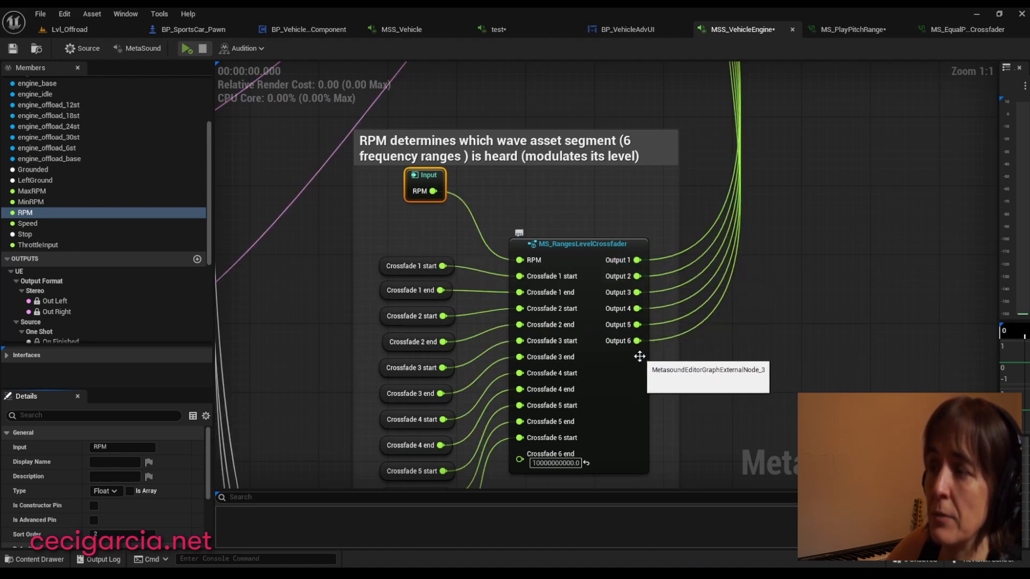
Trace the MS_RangesLevelCrossfader outputs to the Mono Mixer gain inputs and compare them with the audio connections from the six MS_PlayPitchRange nodes
right_drag(790, 107, 707, 383)
scroll(707, 383, down, 2)
right_drag(743, 223, 719, 210)
scroll(696, 338, down, 3)
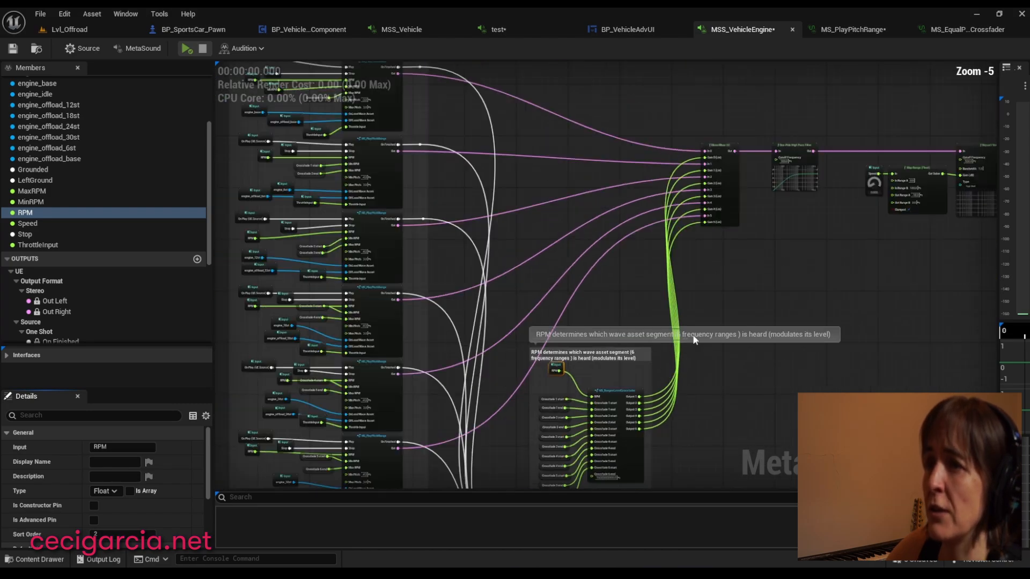
right_drag(715, 418, 725, 356)
right_drag(525, 208, 566, 217)
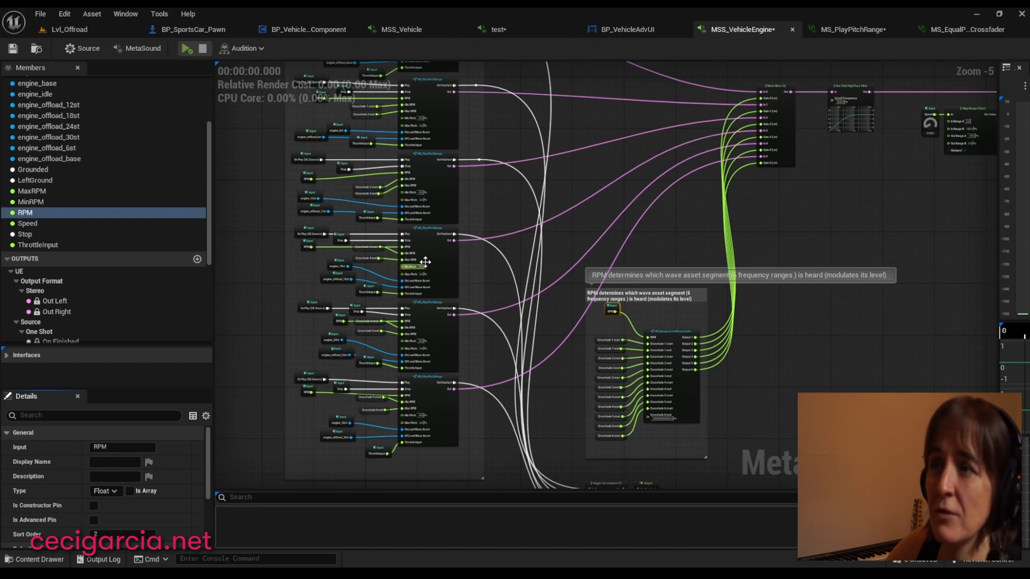
right_drag(502, 169, 499, 219)
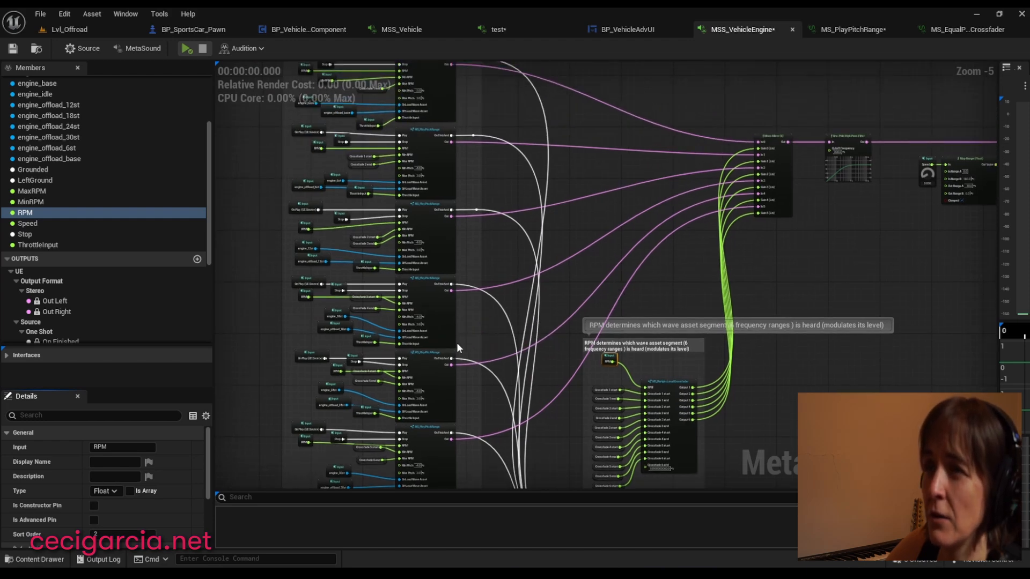
right_drag(764, 421, 734, 389)
scroll(662, 385, up, 1)
scroll(789, 398, down, 1)
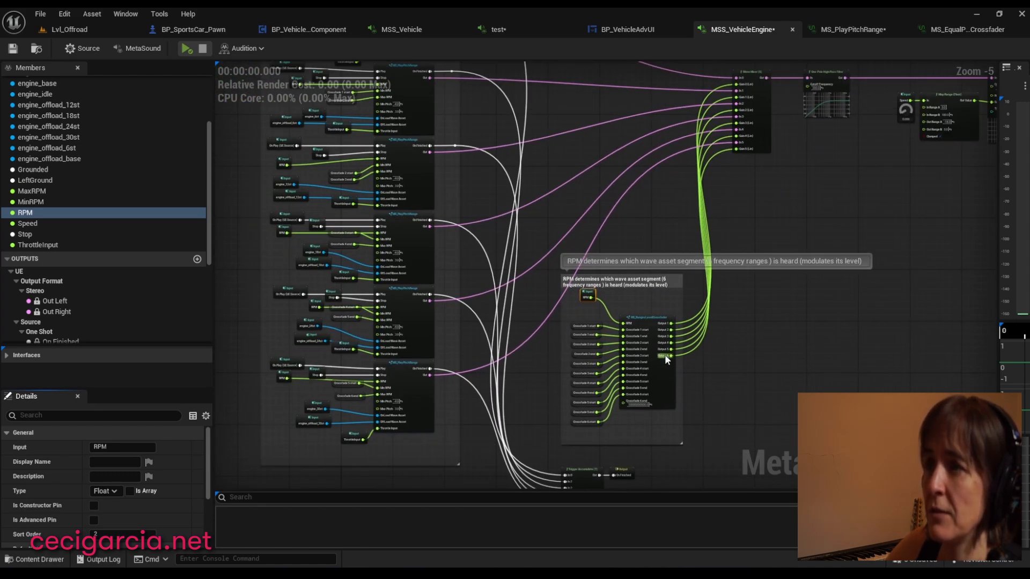
Open the graph inside the MS_RangesLevelCrossfader node in the RPM level section
scroll(666, 357, up, 2)
right_drag(745, 369, 716, 327)
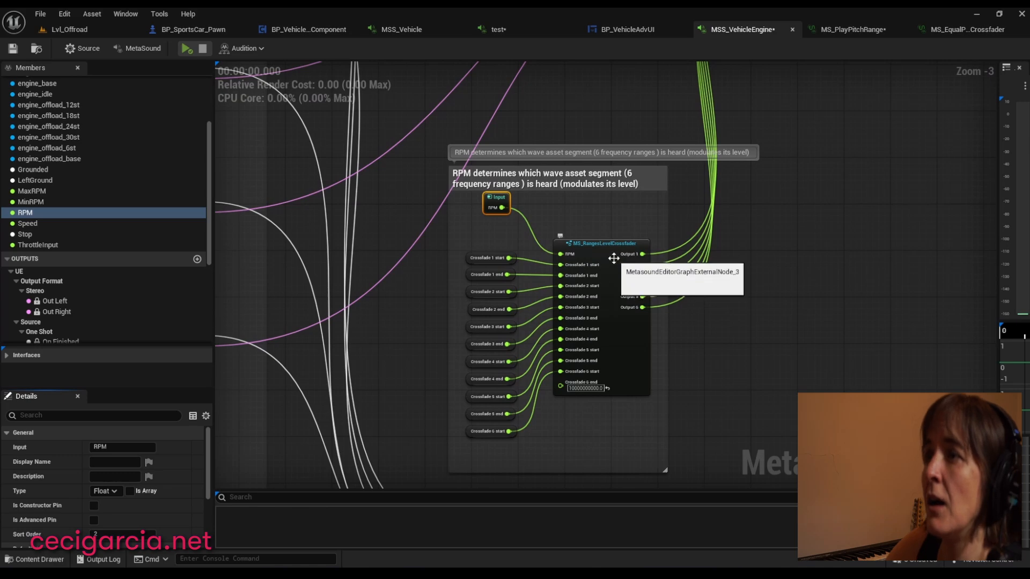
scroll(623, 361, up, 1)
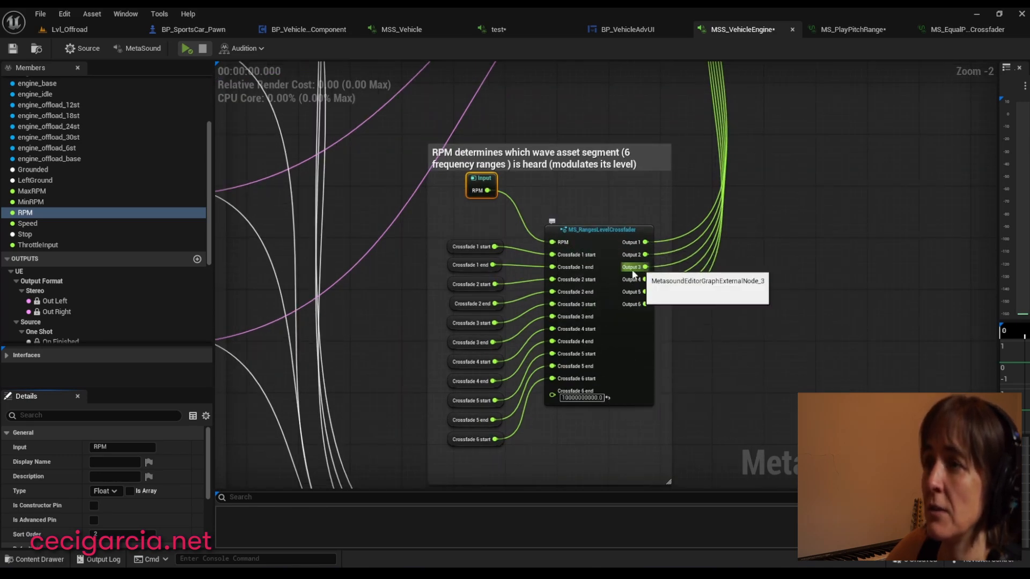
click(603, 230)
double_click(603, 231)
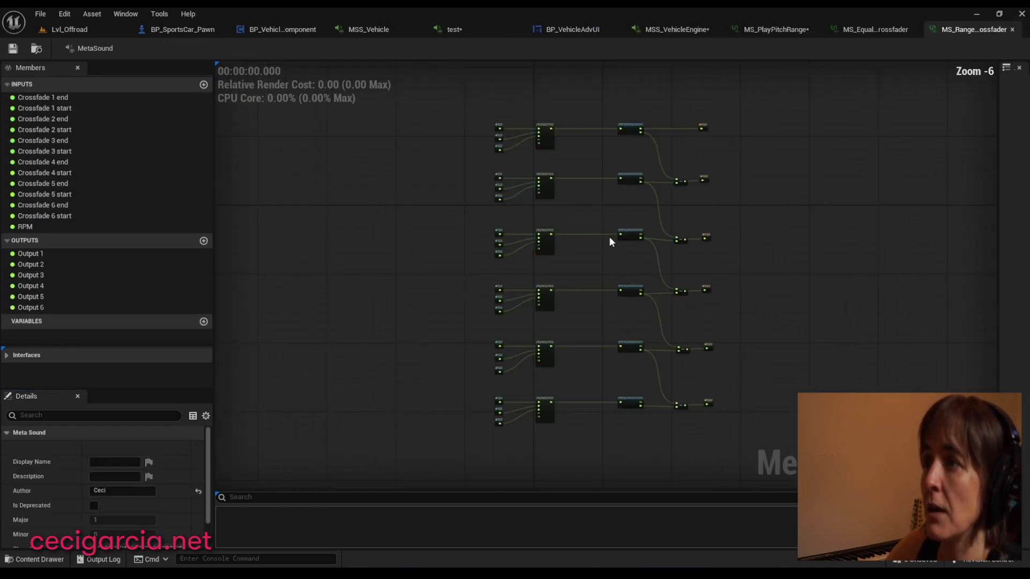
Examine how RPM and the crossfade start and end inputs pass through Map Range and MS_EqualPowerCrossfader to Output 1 and Output 2
scroll(590, 206, up, 4)
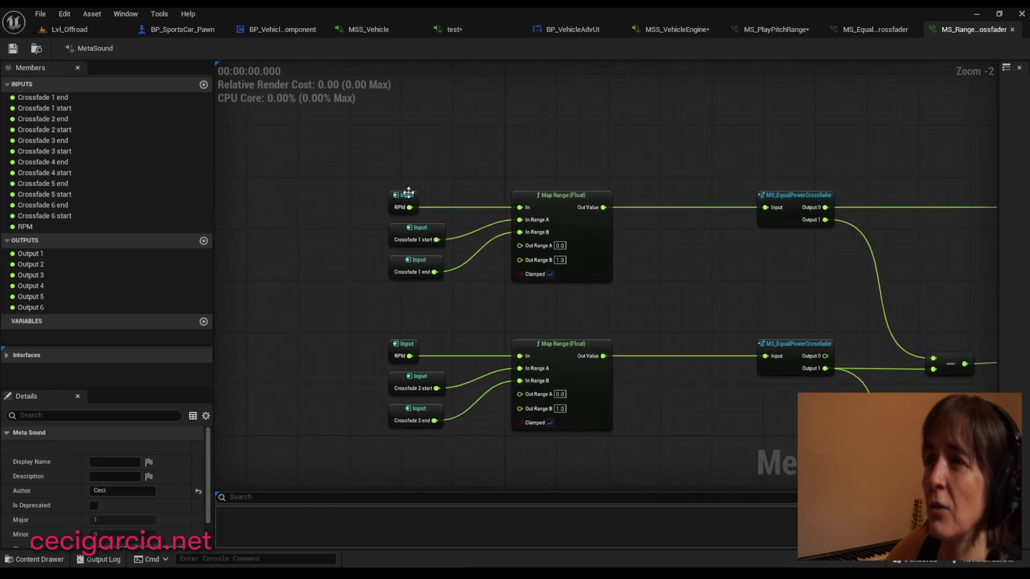
scroll(600, 285, up, 1)
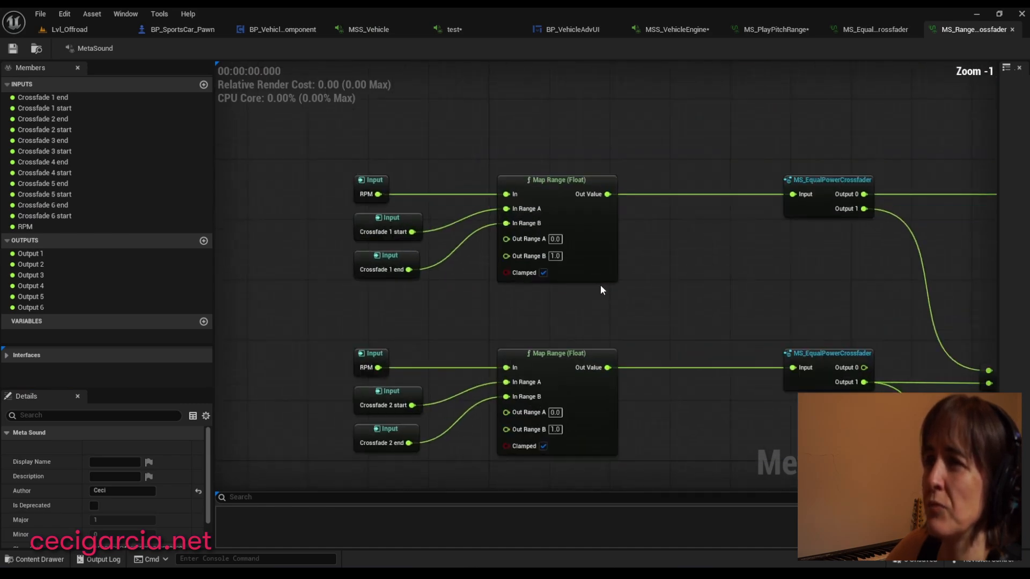
scroll(600, 287, up, 1)
scroll(636, 258, down, 2)
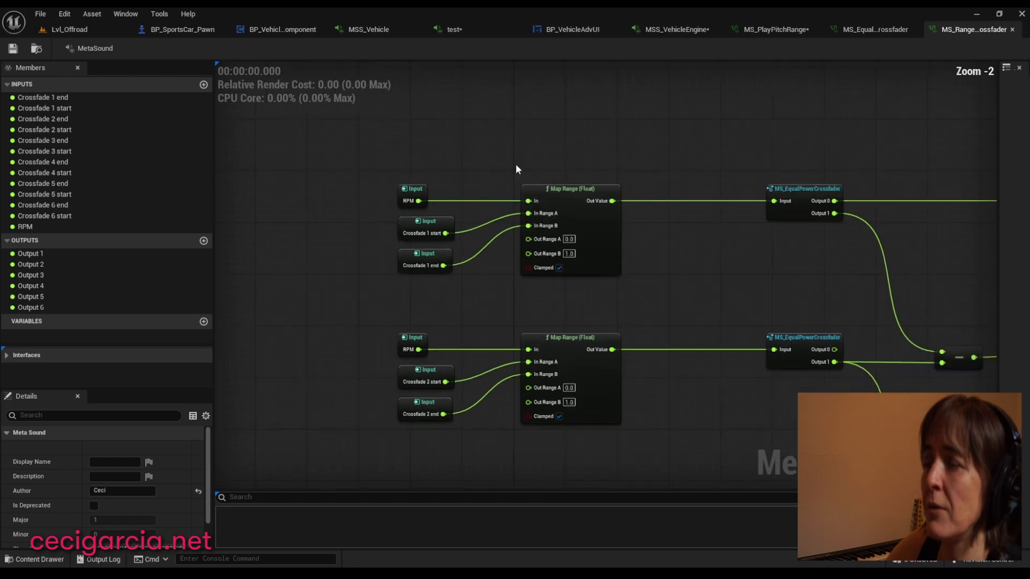
right_drag(699, 287, 523, 299)
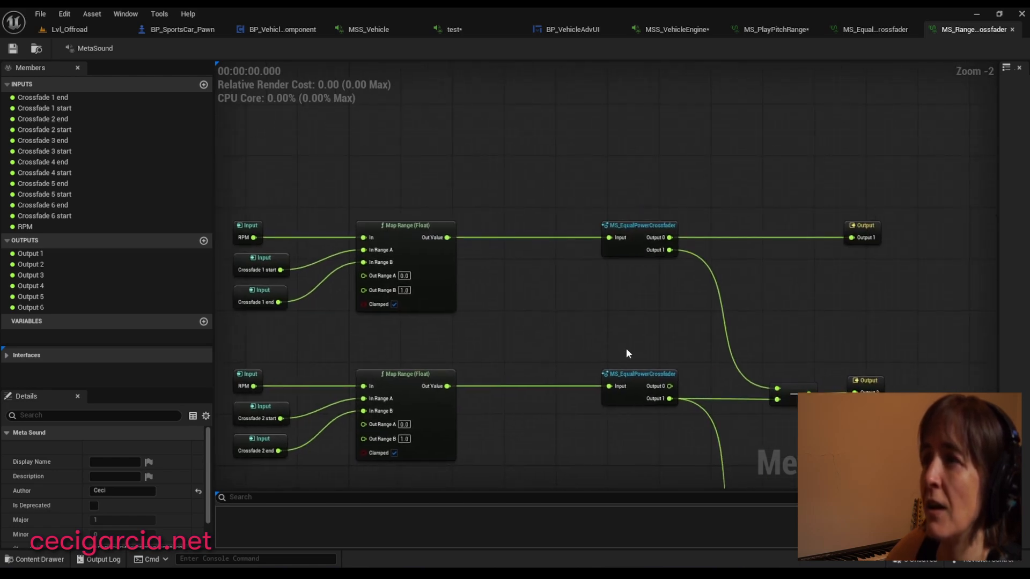
right_drag(628, 354, 663, 340)
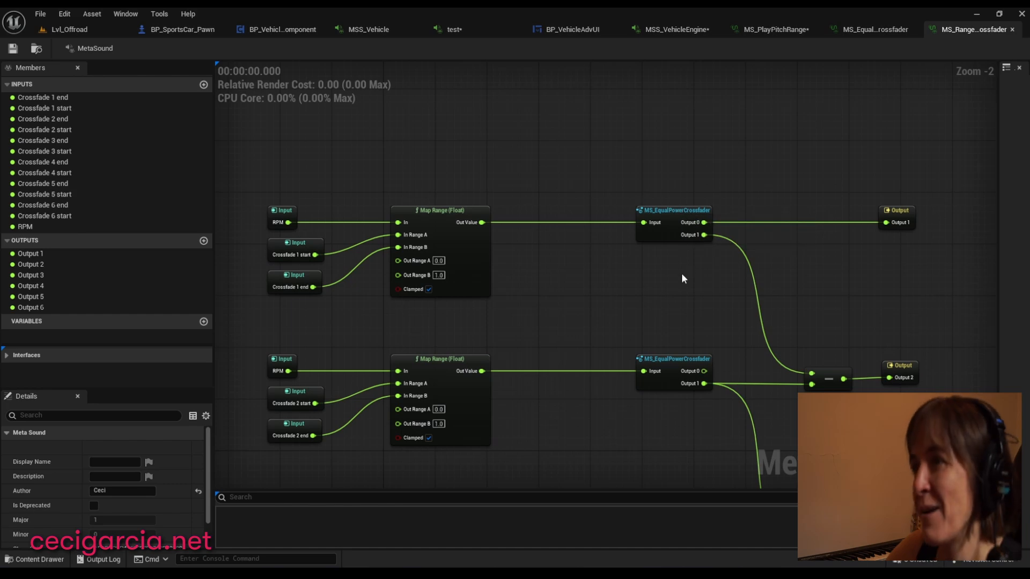
scroll(692, 305, down, 2)
right_drag(762, 365, 719, 368)
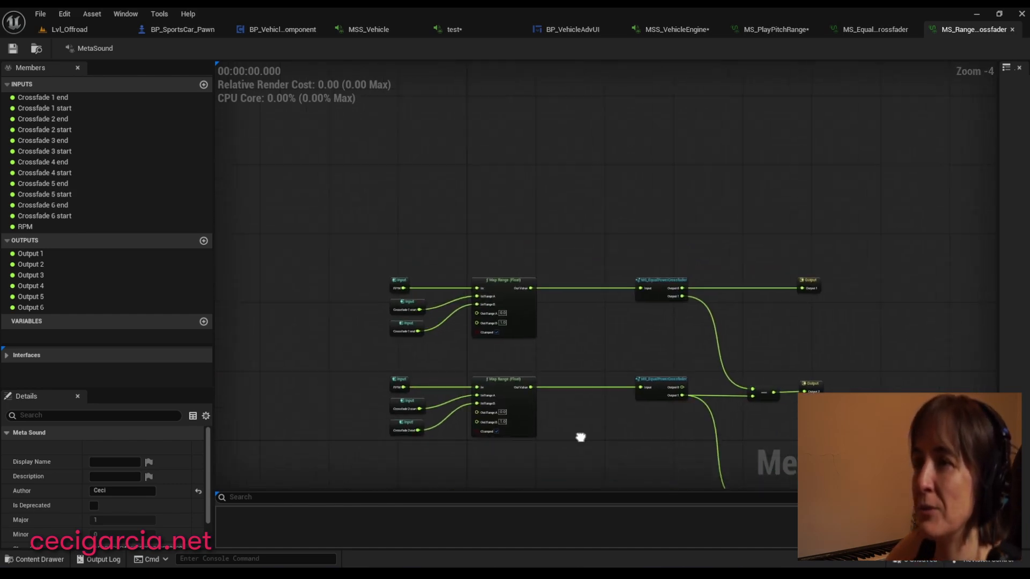
scroll(526, 314, up, 2)
right_drag(681, 361, 491, 307)
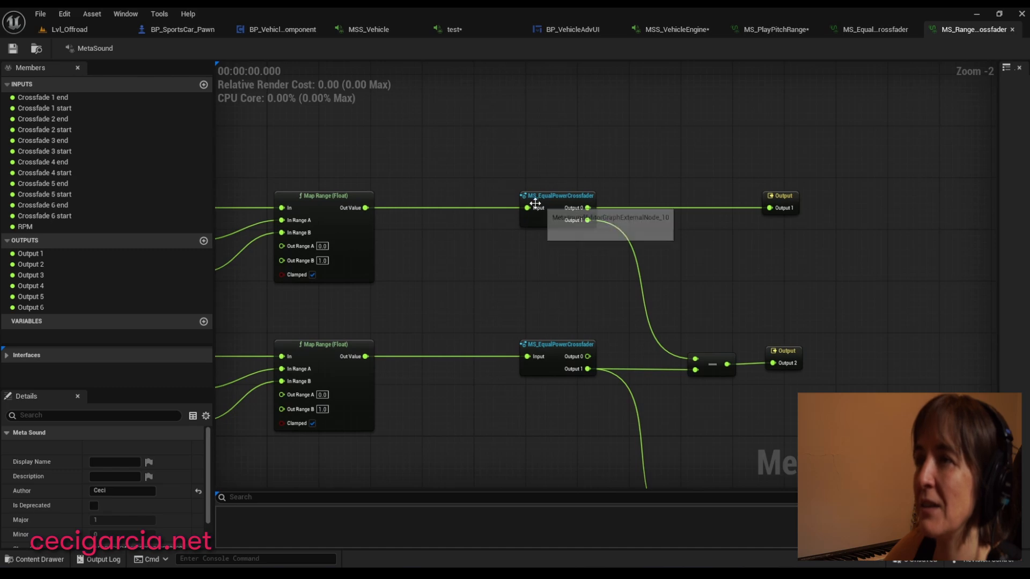
Open the MS_EqualPowerCrossfader graph and compare its subtract and power nodes with the copy in the test graph
double_click(563, 196)
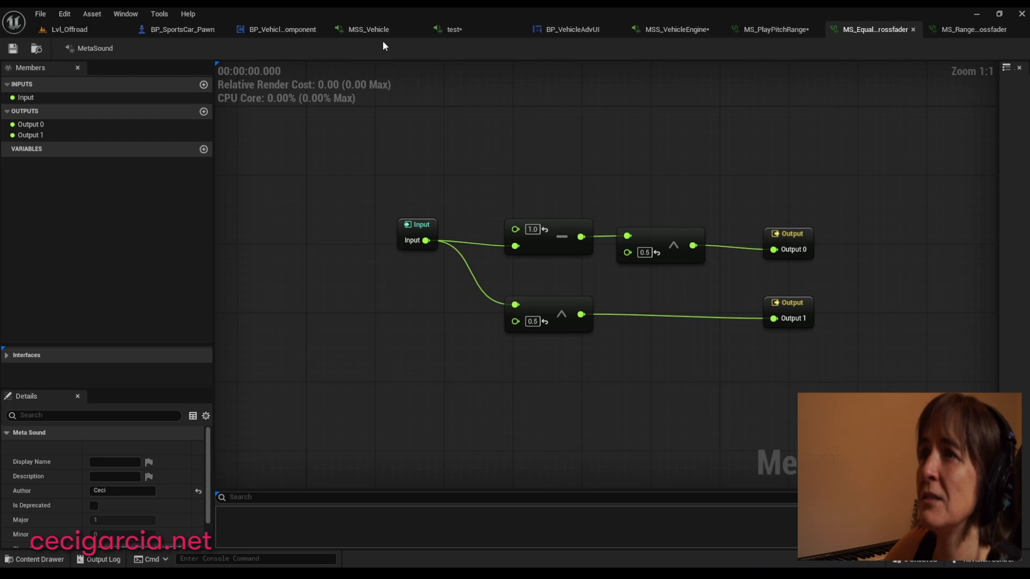
click(459, 30)
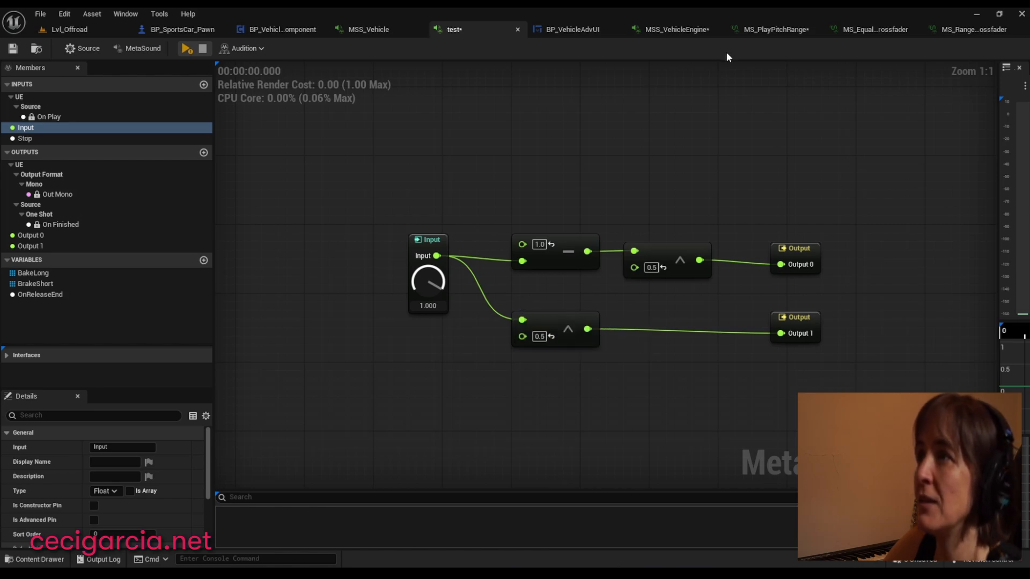
click(773, 33)
click(840, 30)
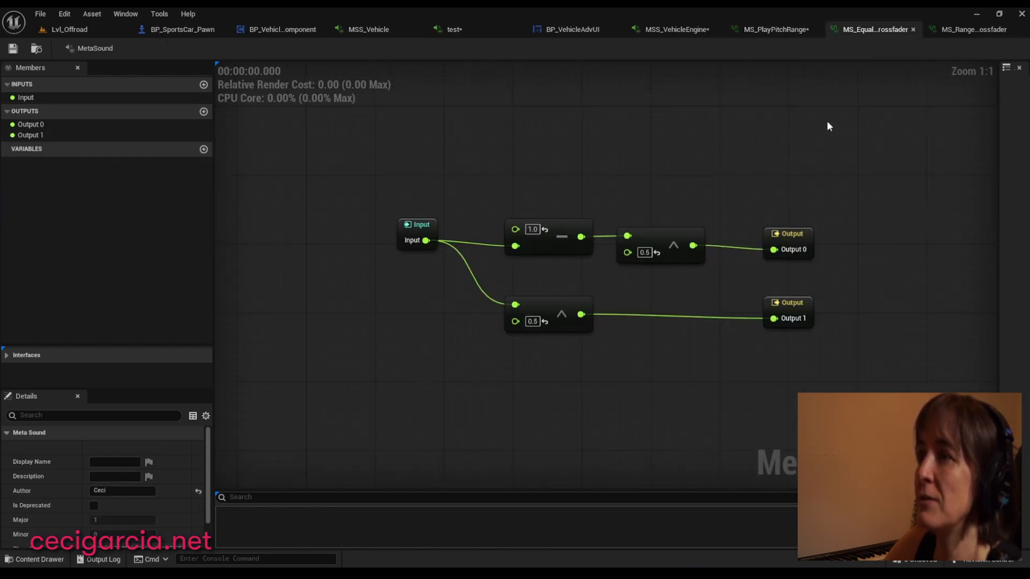
Return to the MS_RangesLevelCrossfader graph and follow the range rows down to Crossfade 6, then their subtract nodes back up to Output 1
click(973, 29)
scroll(788, 282, down, 2)
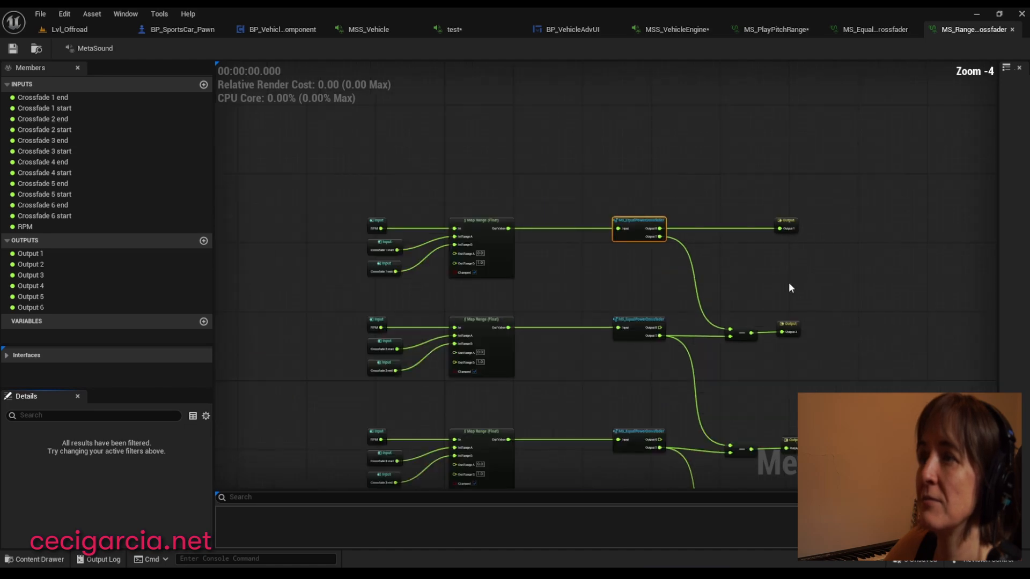
right_drag(789, 282, 827, 177)
scroll(714, 217, up, 4)
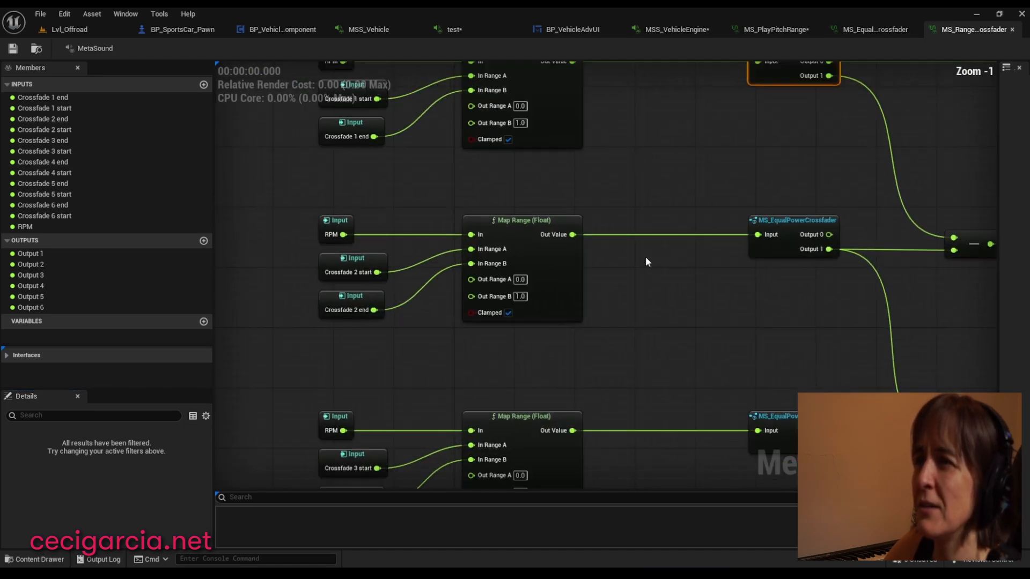
right_drag(654, 189, 723, 208)
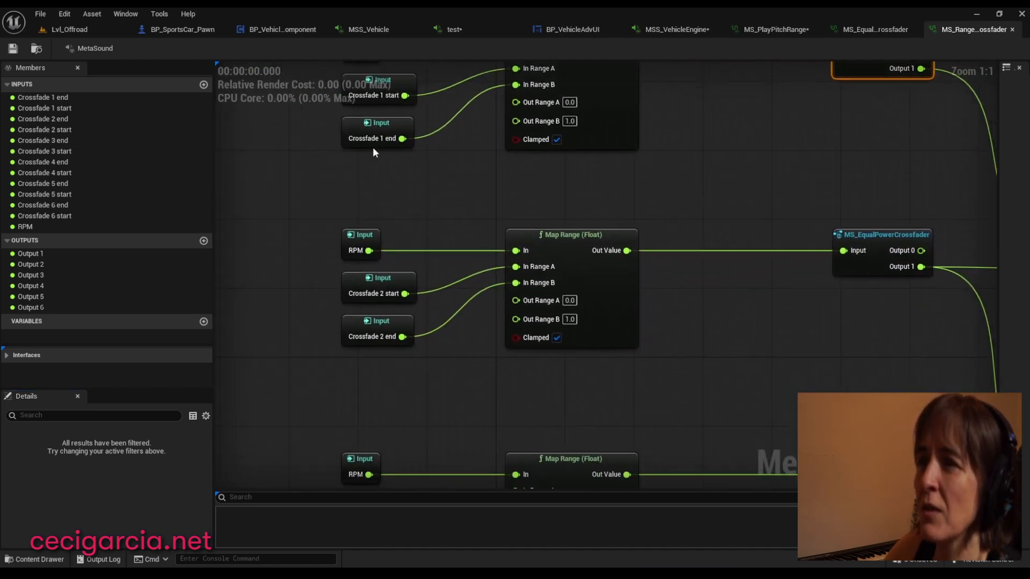
right_drag(700, 390, 647, 180)
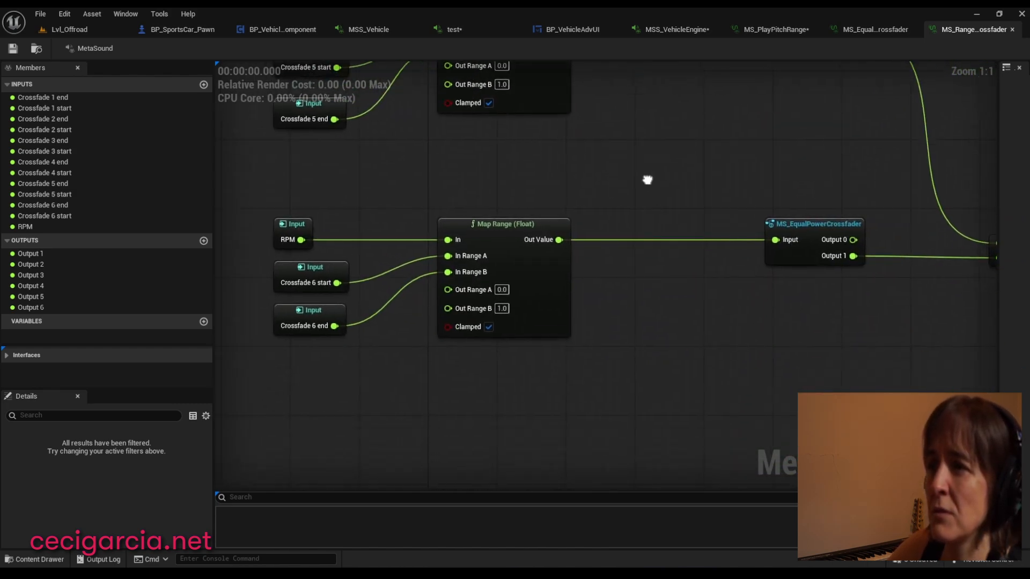
scroll(657, 224, down, 2)
right_drag(732, 220, 417, 338)
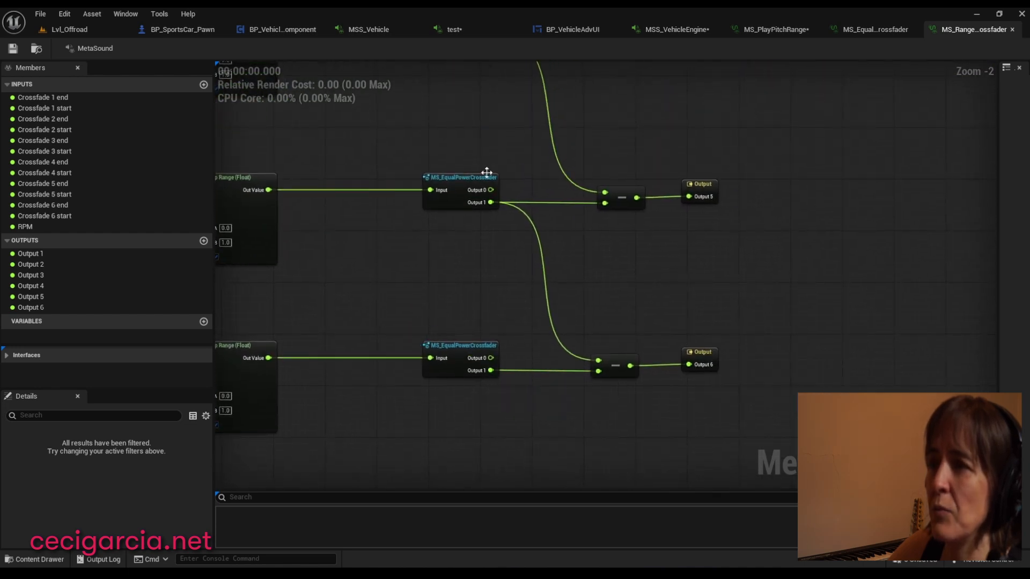
right_drag(634, 253, 649, 355)
right_drag(730, 226, 741, 462)
right_drag(751, 265, 787, 489)
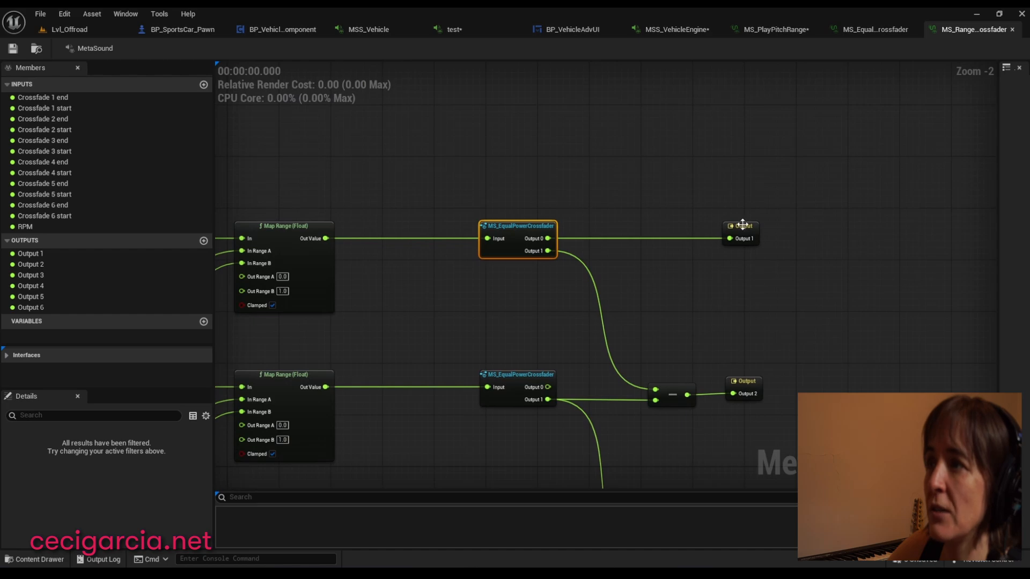
In the test graph, set the input value to about 0.496 and play the preview to inspect Output 0 and Output 1
click(481, 31)
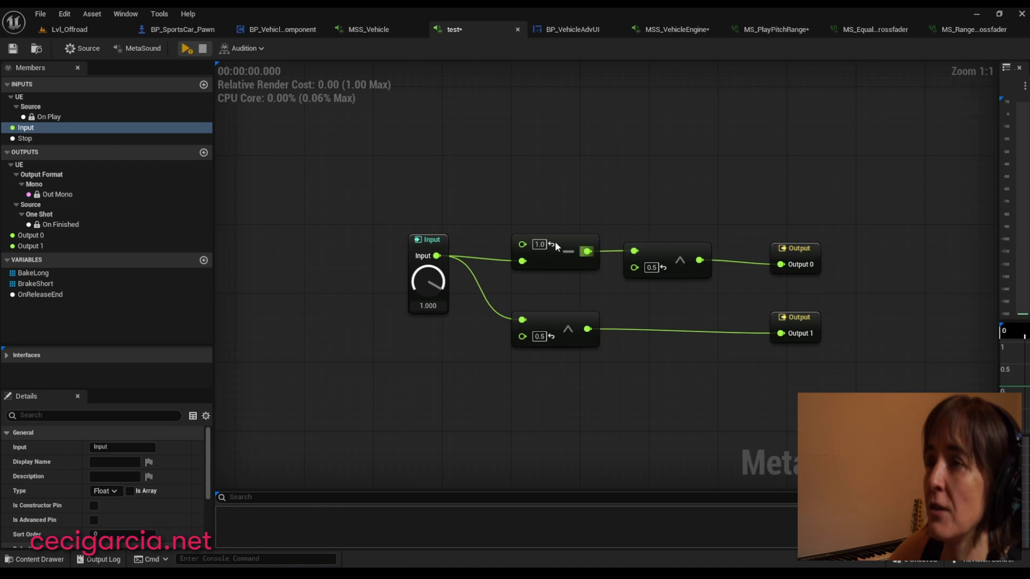
right_drag(862, 310, 841, 322)
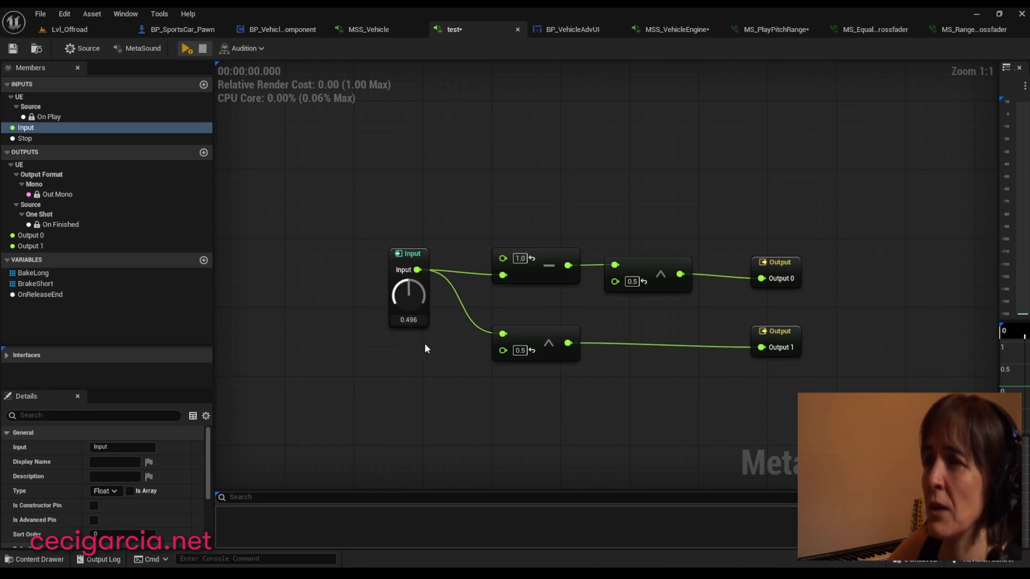
click(186, 49)
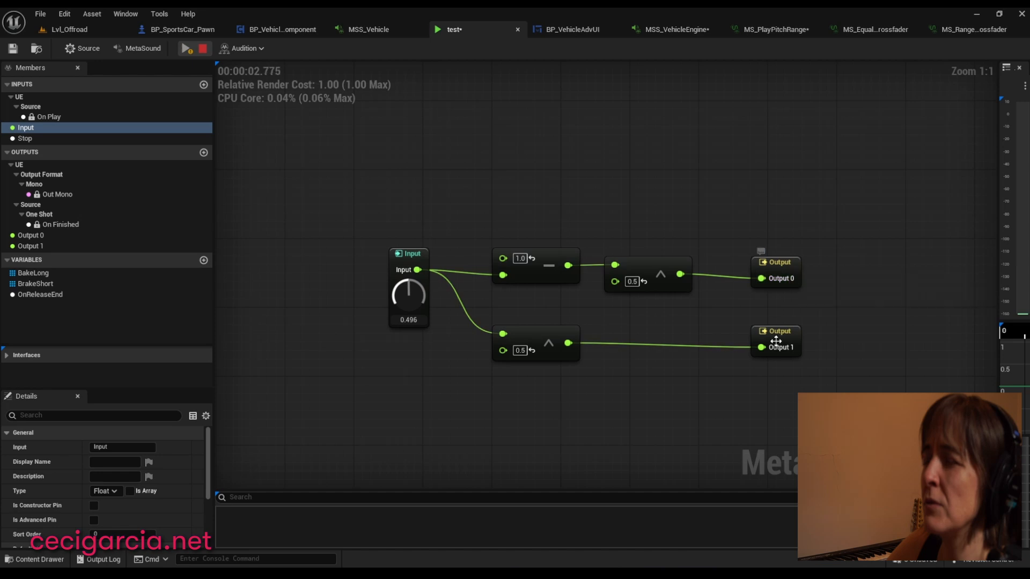
mouse_move(780, 352)
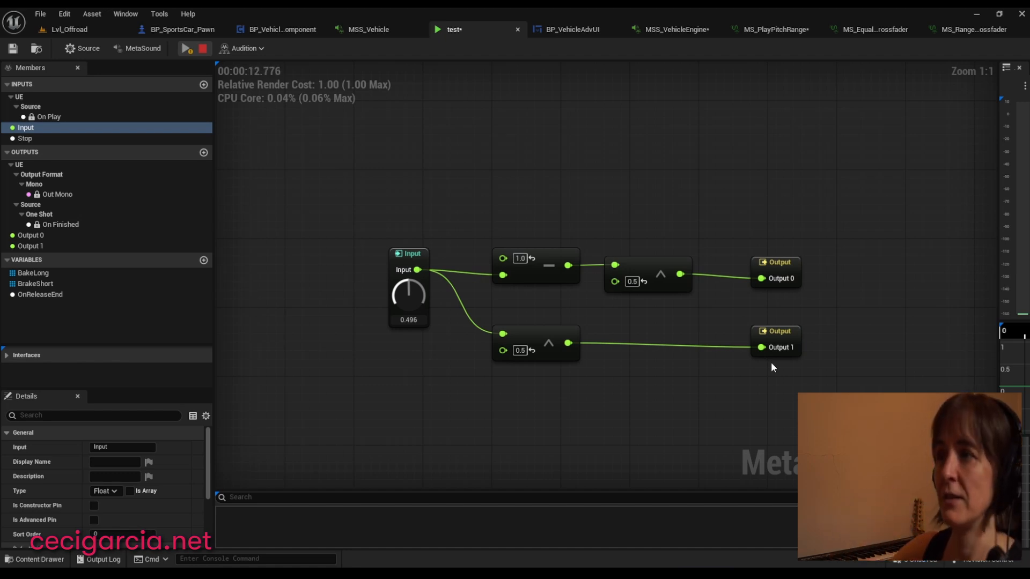
Switch to the MS_PlayPitchRange graph and look over its throttle crossfade section and level onload and offload comments
click(860, 31)
click(761, 32)
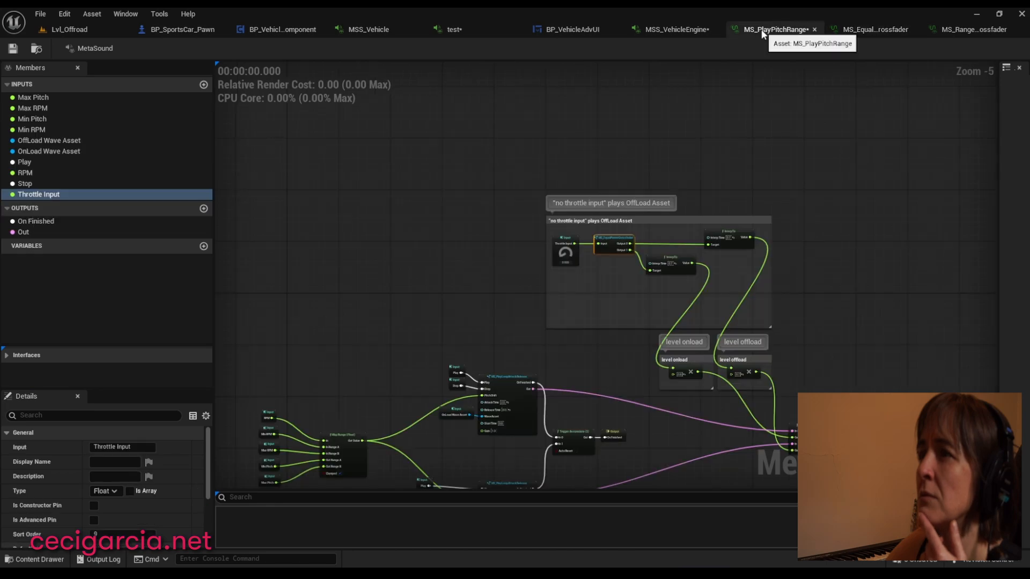
scroll(787, 253, down, 5)
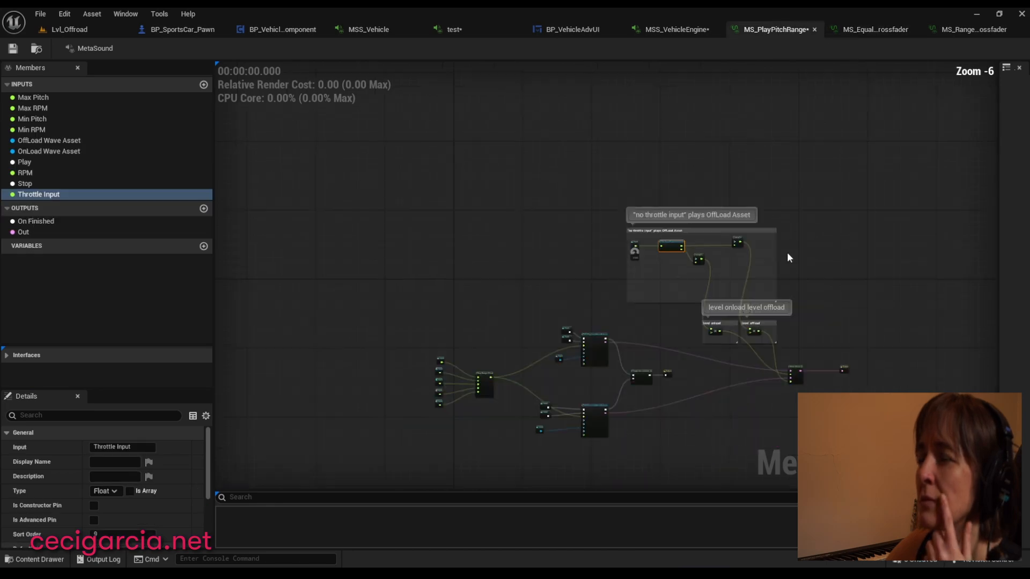
Go back to the MSS_VehicleEngine graph and trace the Mono Mixer gain connections down to the RPM level section
click(677, 30)
scroll(740, 257, down, 3)
right_drag(737, 269, 695, 479)
right_drag(714, 255, 708, 344)
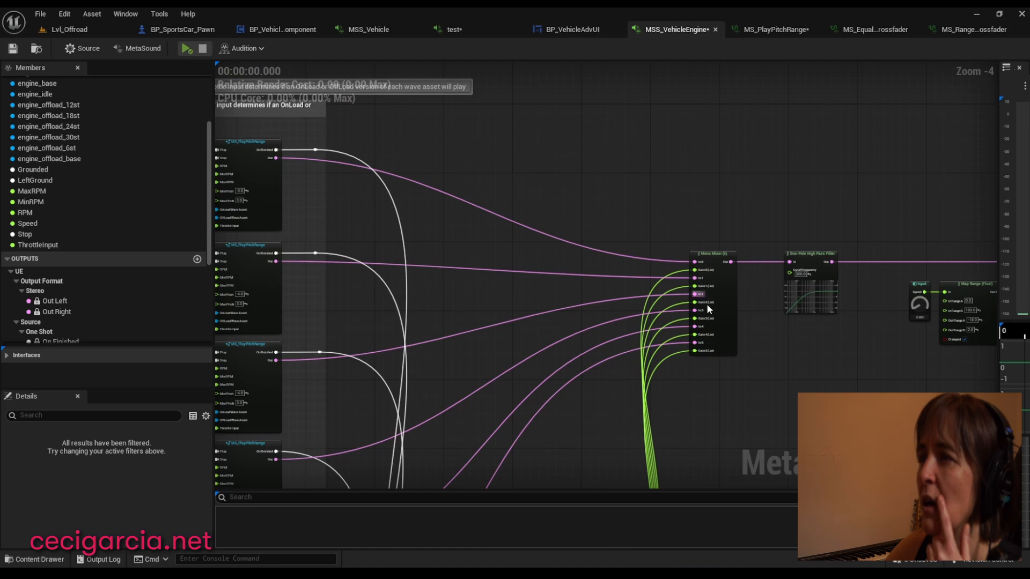
right_drag(659, 424, 830, 287)
right_drag(635, 338, 643, 268)
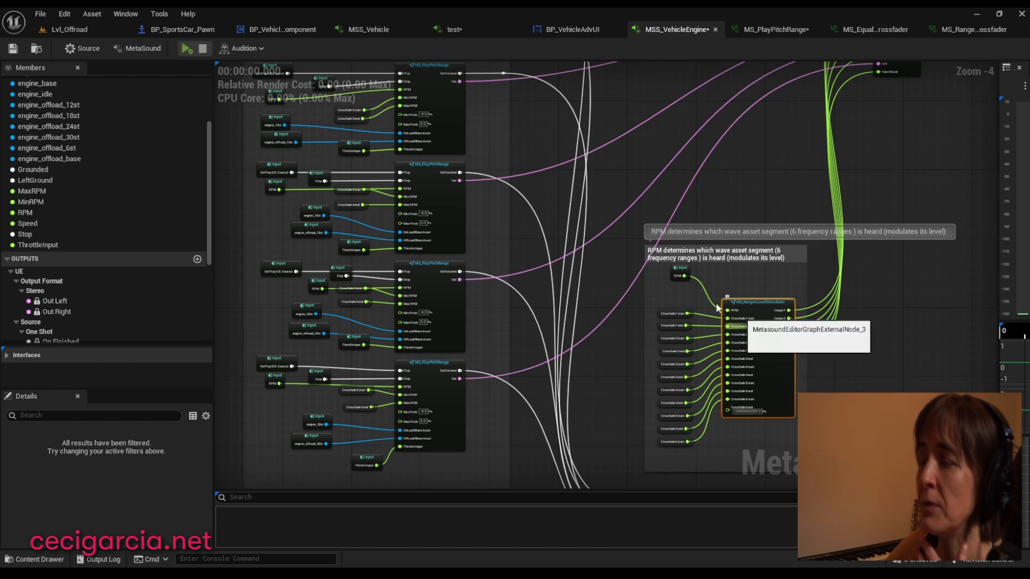
Compare an MS_PlayPitchRange node with MS_RangesLevelCrossfader, selecting each and checking the crossfader's RPM and crossfade inputs
click(442, 277)
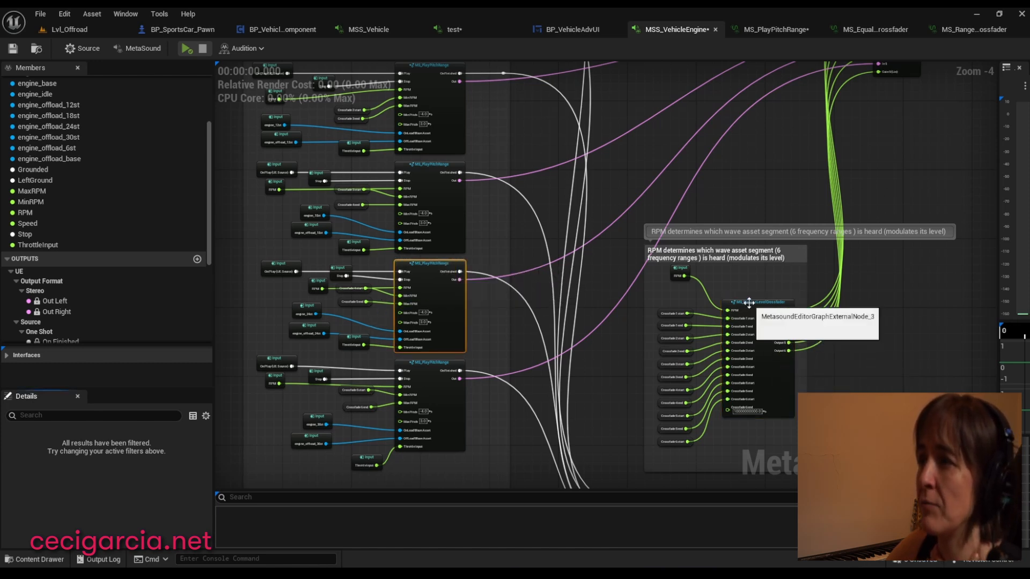
click(732, 322)
scroll(730, 324, up, 2)
right_drag(730, 386, 724, 358)
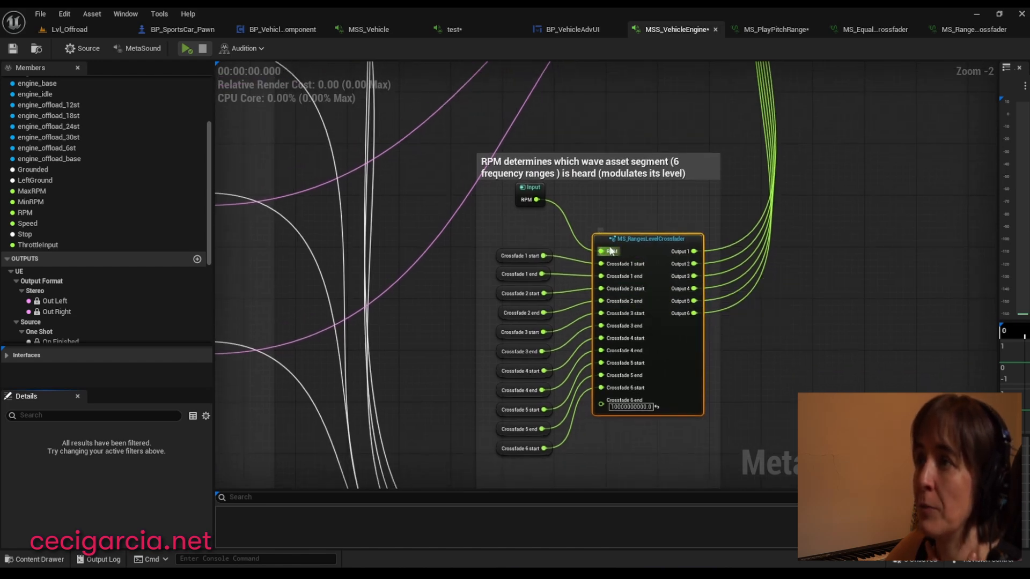
scroll(550, 331, down, 2)
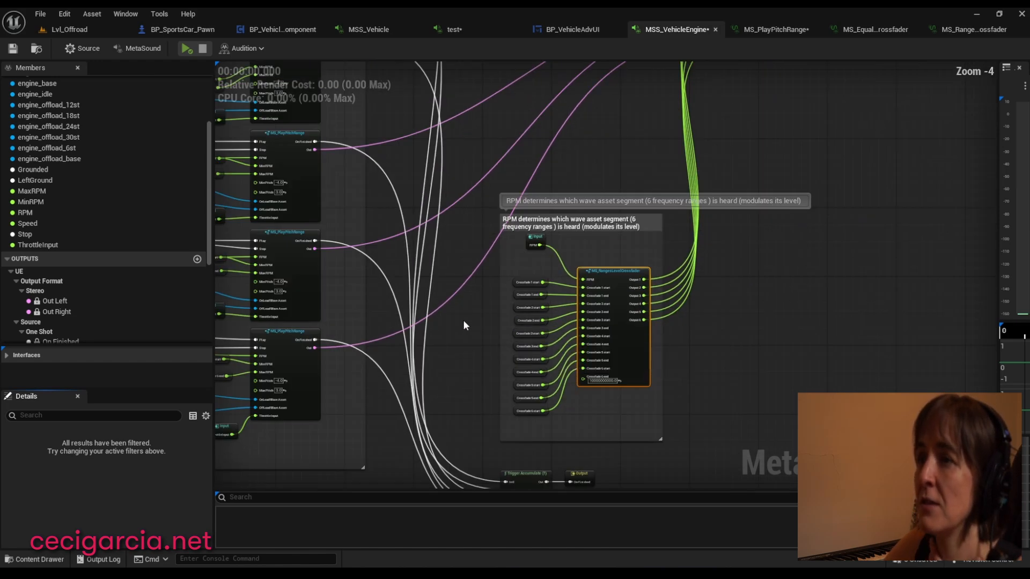
scroll(658, 351, up, 2)
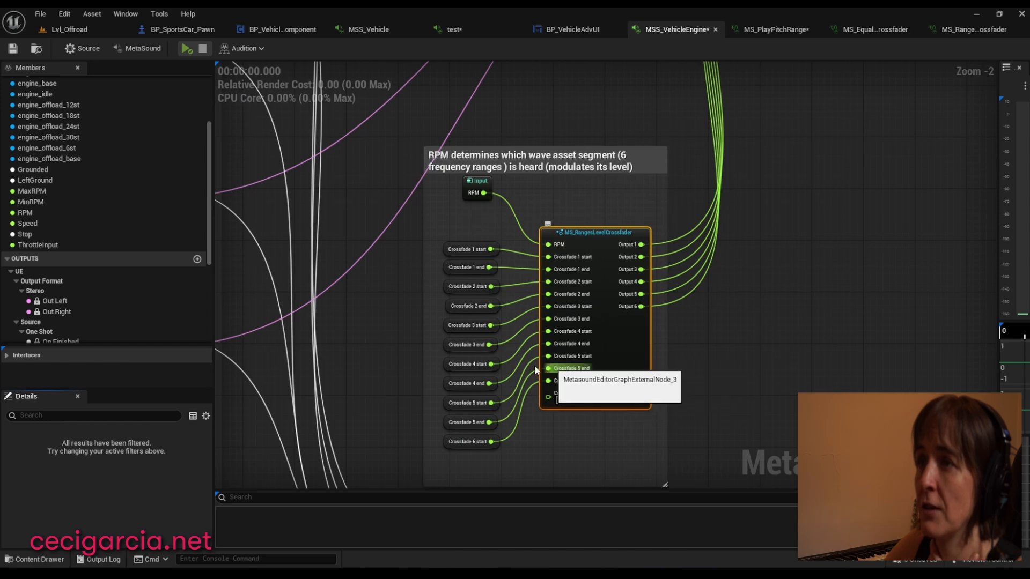
Select the lowest MS_PlayPitchRange node, fed by the engine_30st wave assets, and review its place among the NOT IDLE nodes
right_drag(504, 299, 882, 311)
right_drag(610, 351, 655, 281)
click(528, 266)
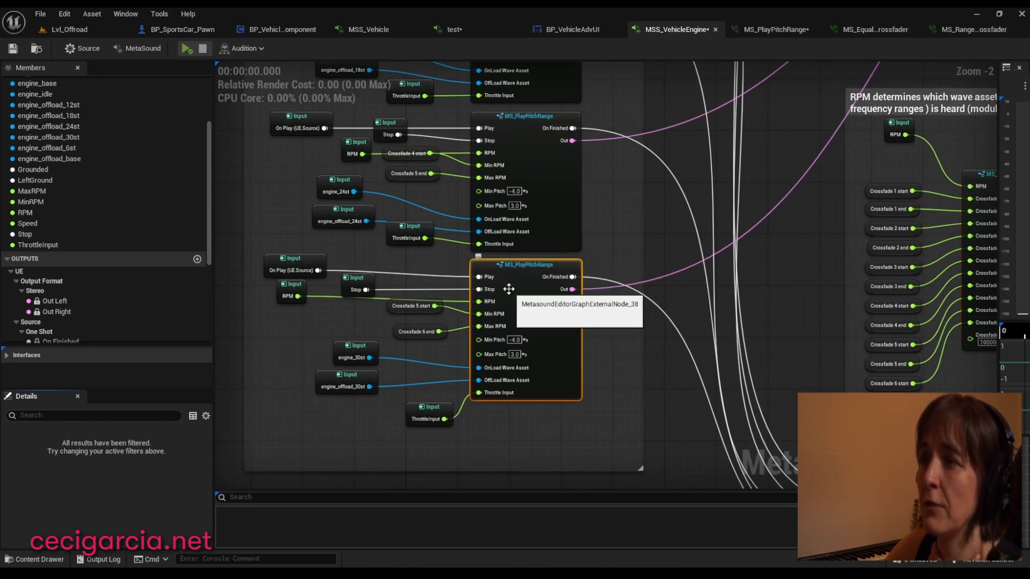
scroll(556, 370, down, 2)
scroll(686, 353, down, 3)
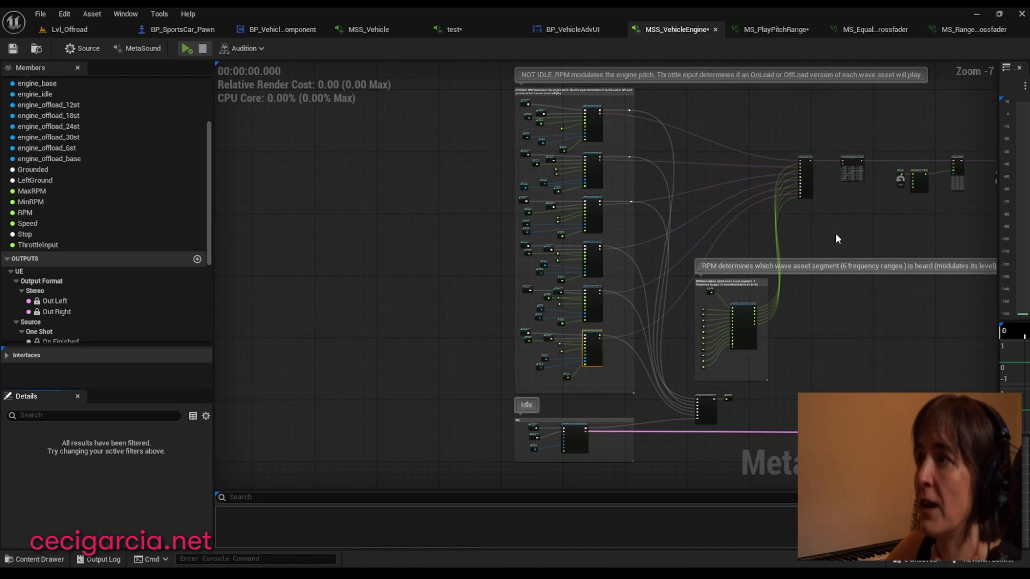
Follow the Mono Mixer output into the One-Pole High Pass Filter and examine its cutoff frequency
right_drag(836, 233, 614, 324)
scroll(593, 324, up, 6)
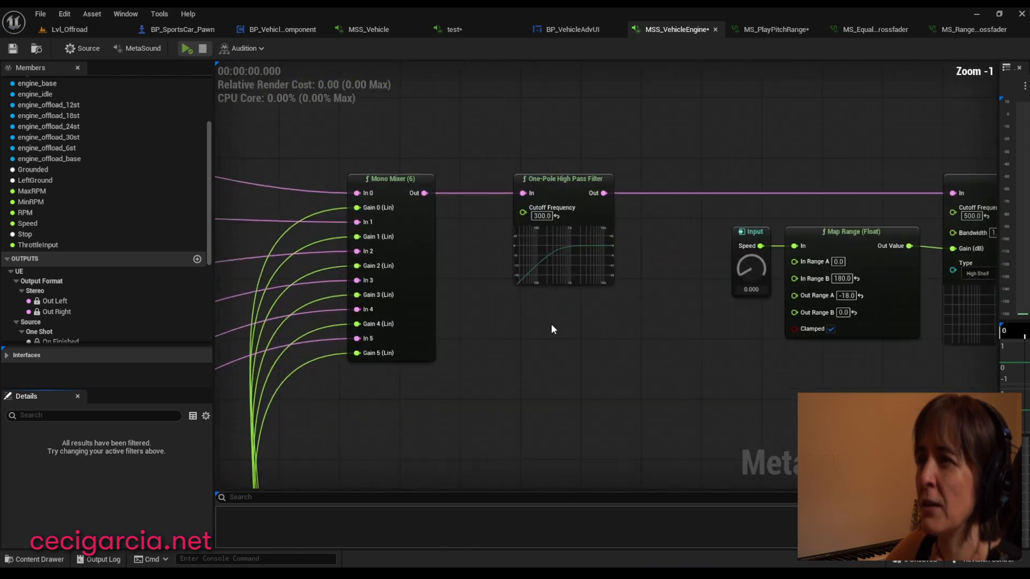
right_drag(516, 177, 476, 227)
right_drag(667, 393, 564, 341)
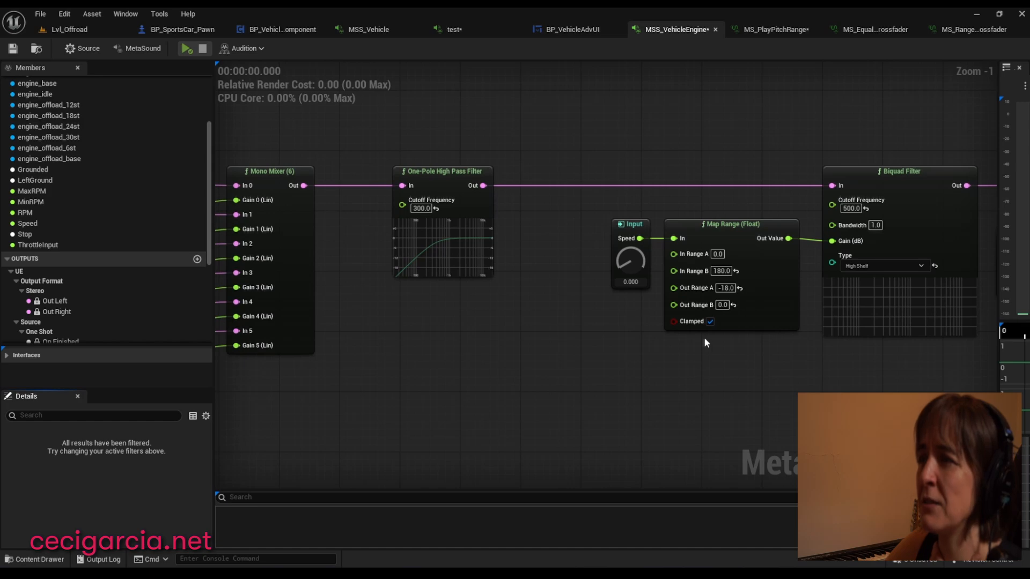
Select the Speed input of the high-shelf stage and examine how Speed and Map Range drive the gain of both Biquad Filters
scroll(705, 338, down, 1)
right_drag(773, 324, 595, 339)
scroll(595, 339, up, 2)
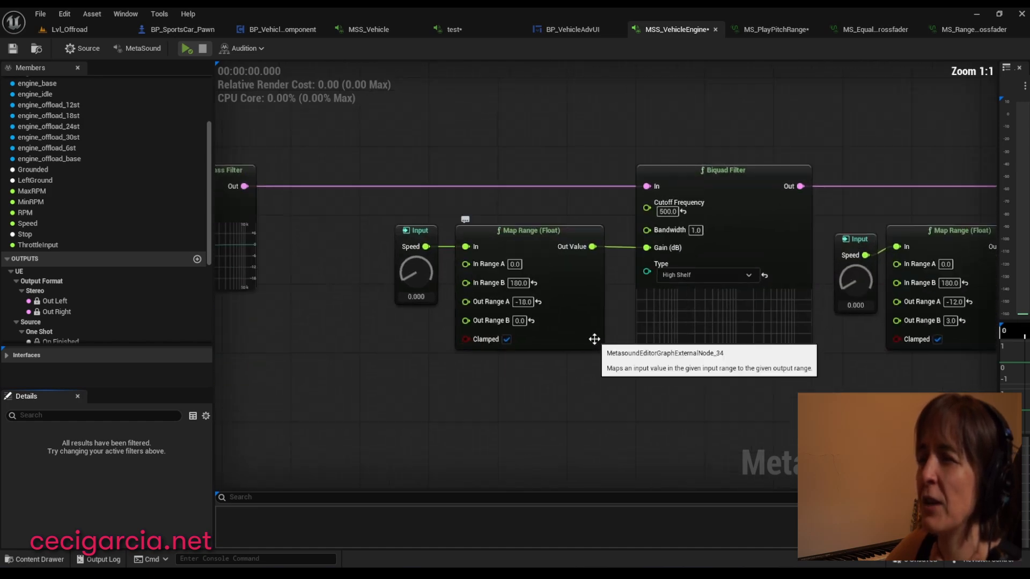
click(412, 232)
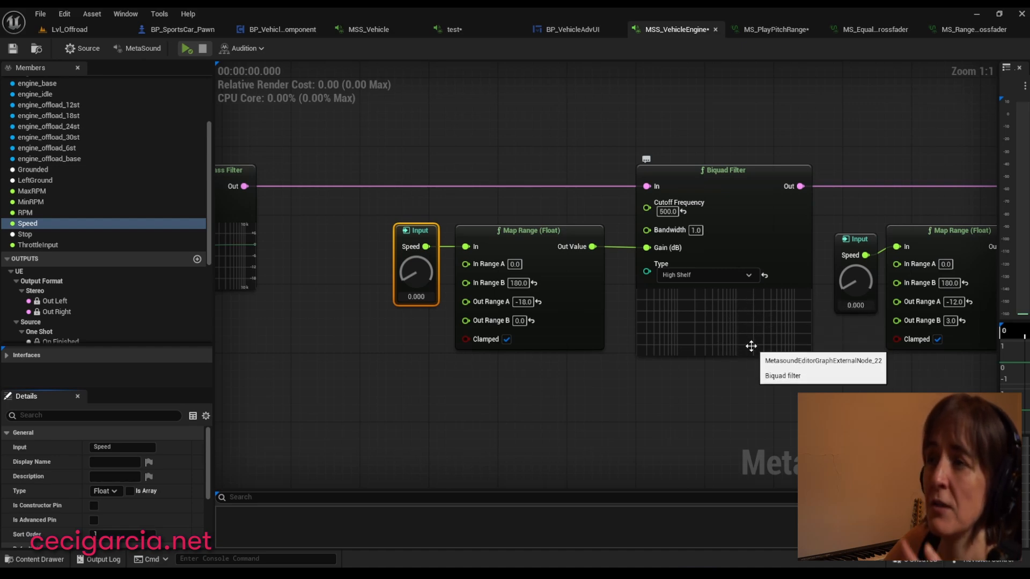
right_drag(832, 384, 520, 377)
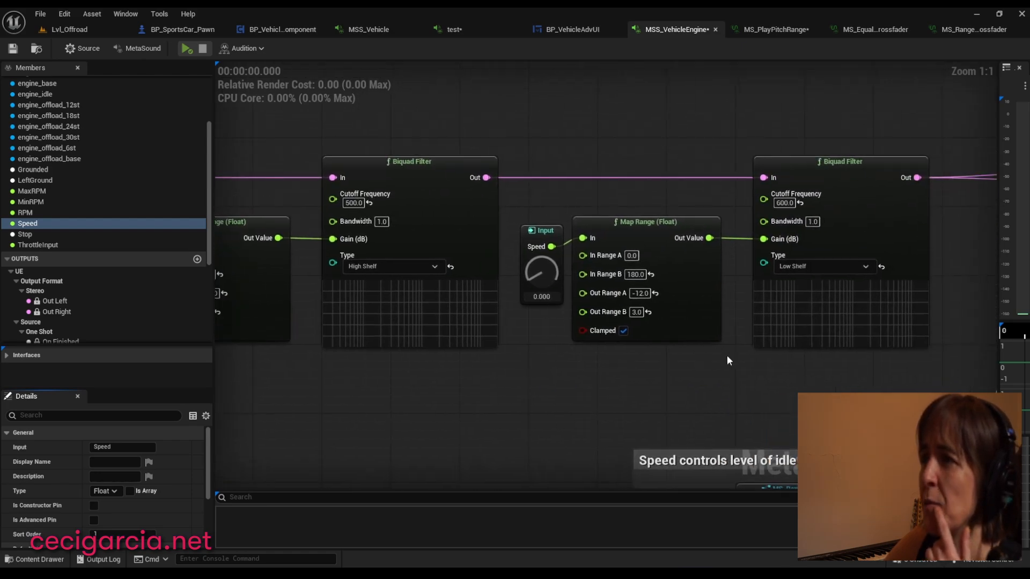
right_drag(787, 355, 706, 357)
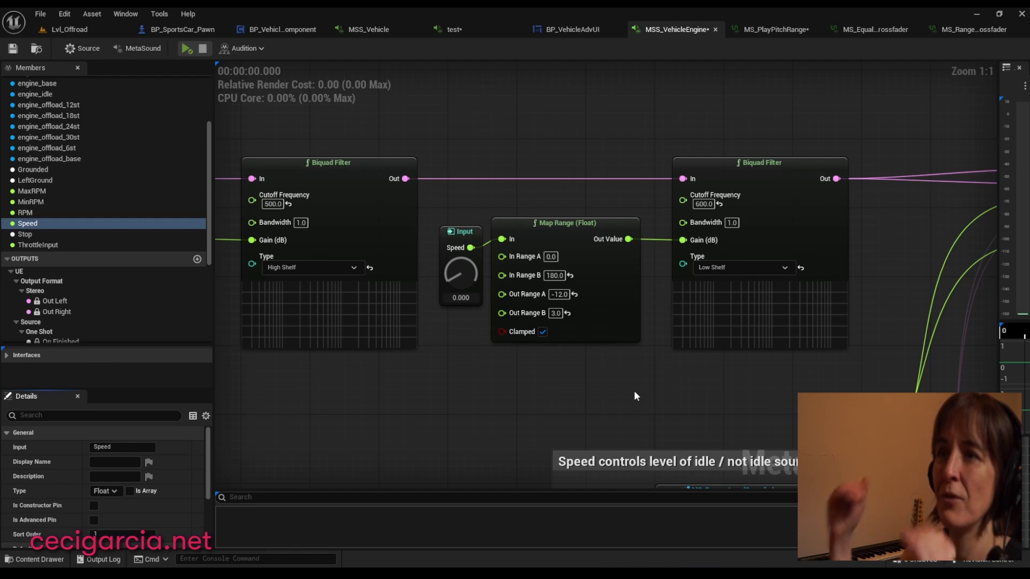
Trace the filtered signal through the Stereo Mixer and Plate Reverb to the Out Left and Out Right outputs
scroll(634, 390, down, 2)
right_drag(637, 381, 526, 367)
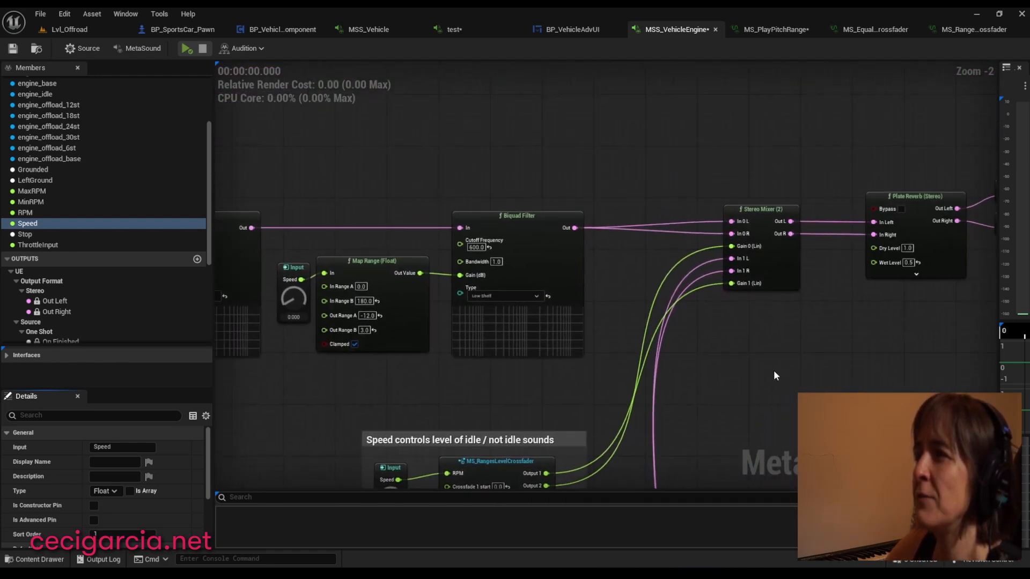
scroll(774, 375, up, 2)
right_drag(807, 358, 518, 416)
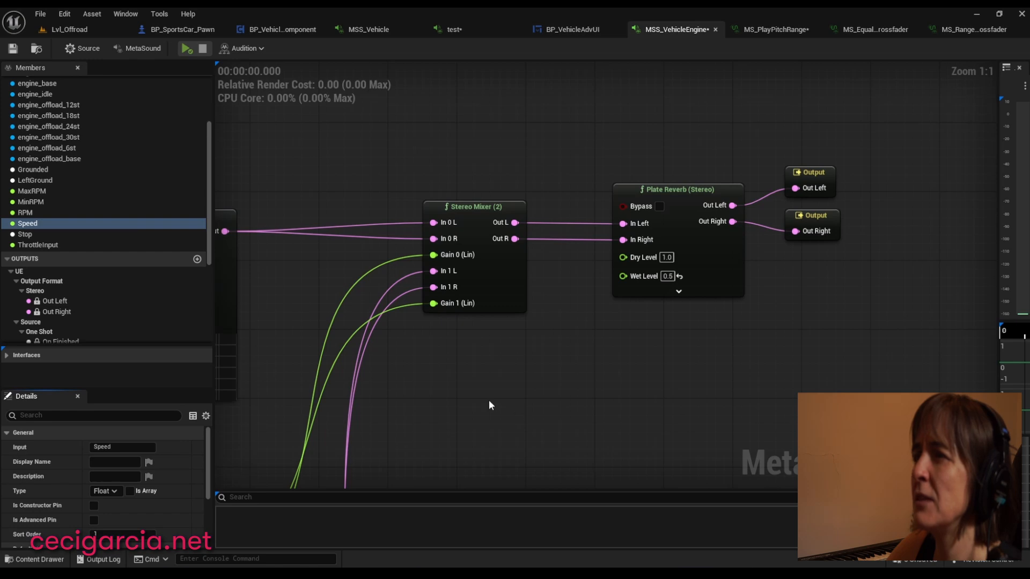
Go back along the graph past the speed level section and compare the Idle section with the NOT IDLE section
right_drag(446, 397, 804, 244)
right_drag(633, 434, 788, 486)
scroll(777, 424, down, 6)
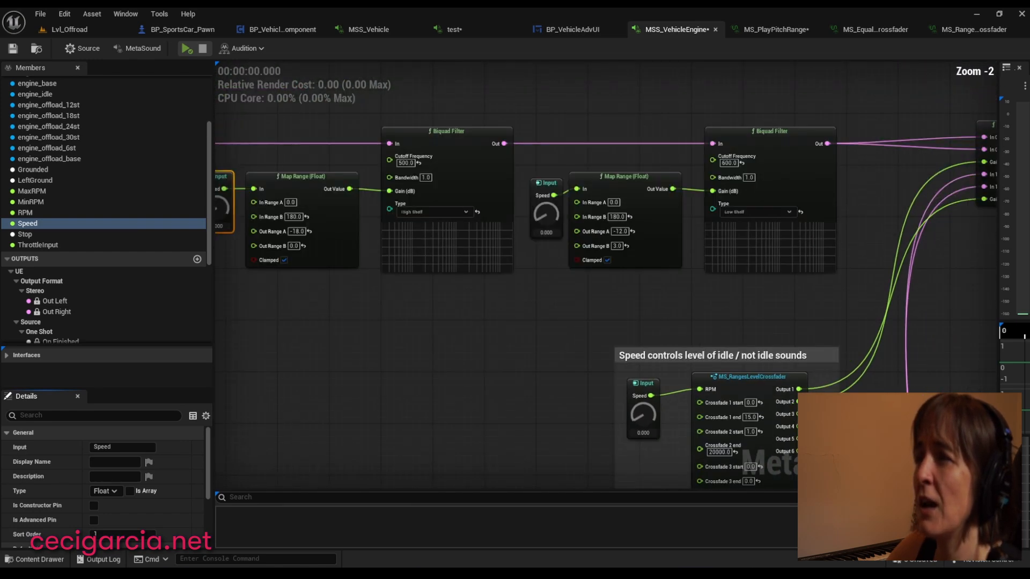
scroll(937, 265, up, 1)
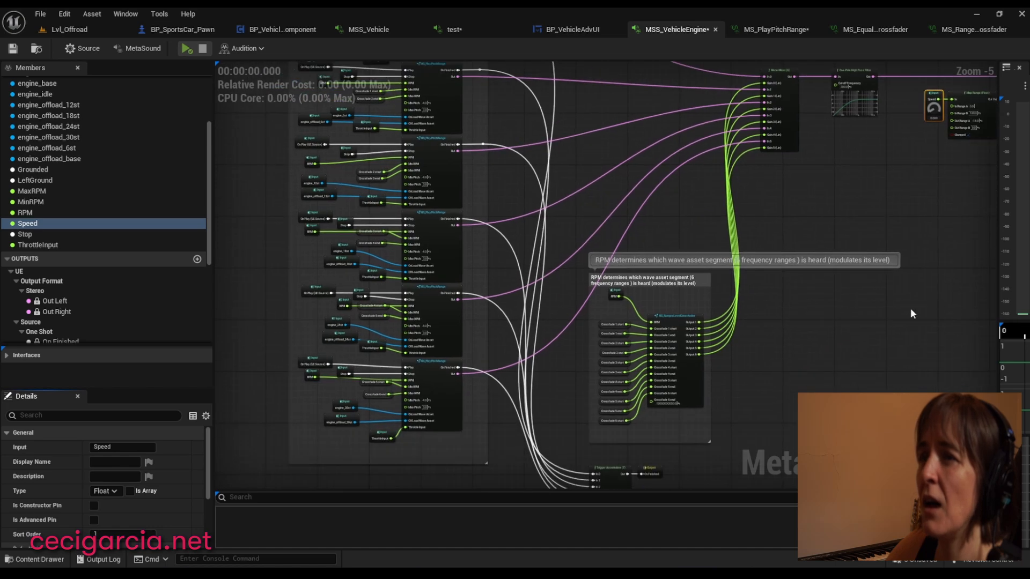
scroll(910, 308, down, 2)
right_drag(872, 358, 805, 307)
scroll(641, 384, up, 2)
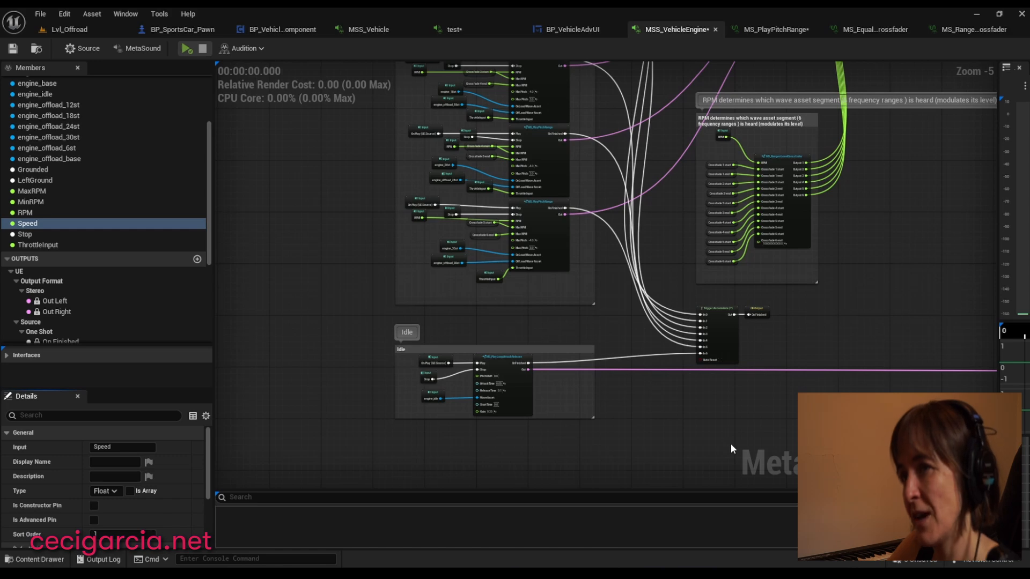
right_drag(731, 443, 736, 449)
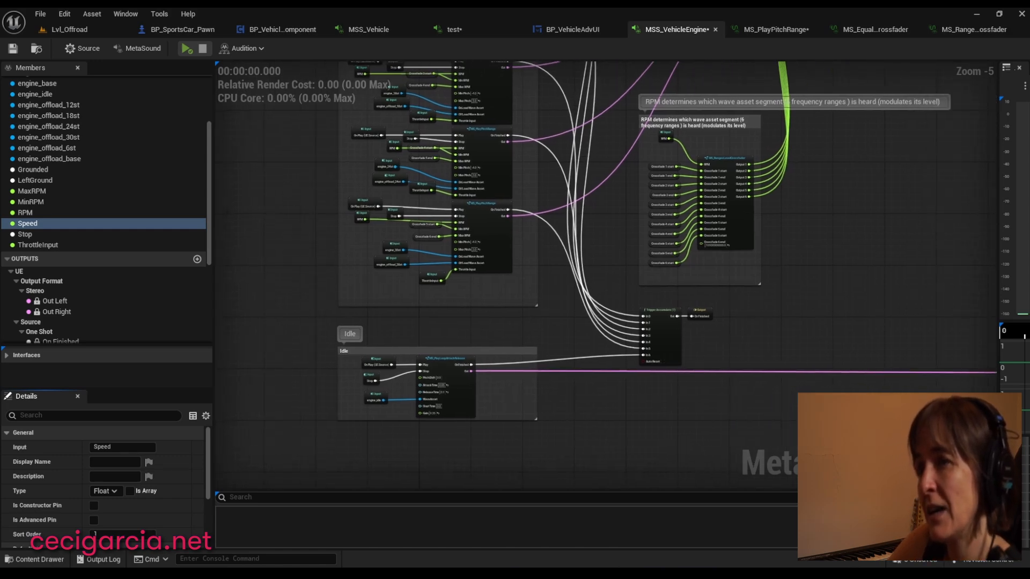
scroll(829, 398, down, 1)
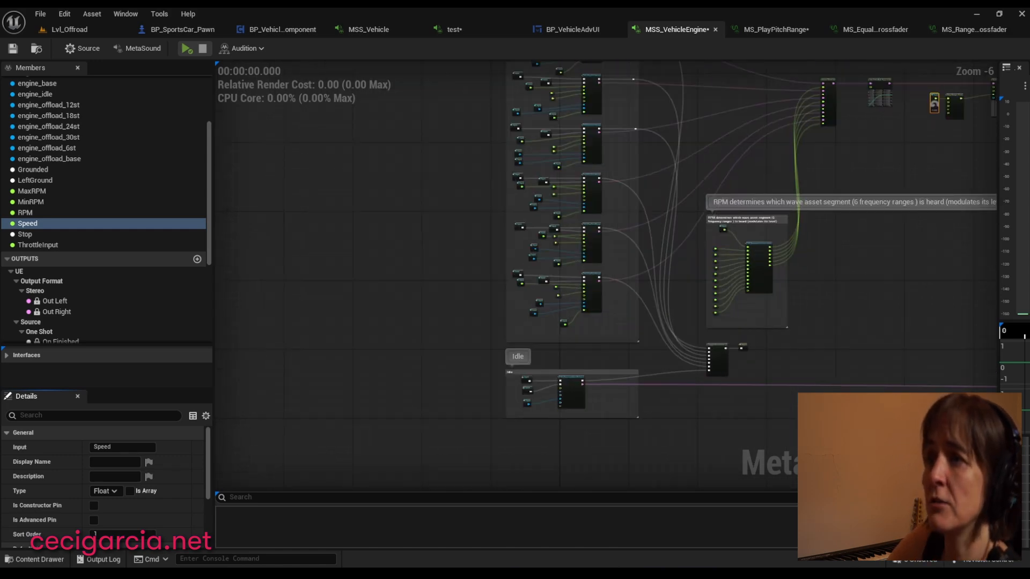
right_drag(830, 398, 806, 496)
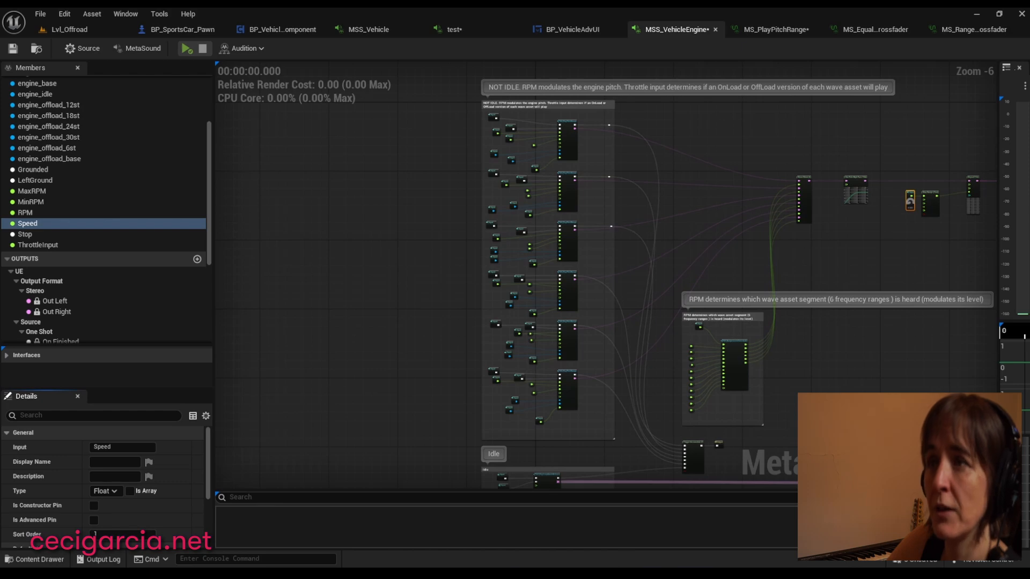